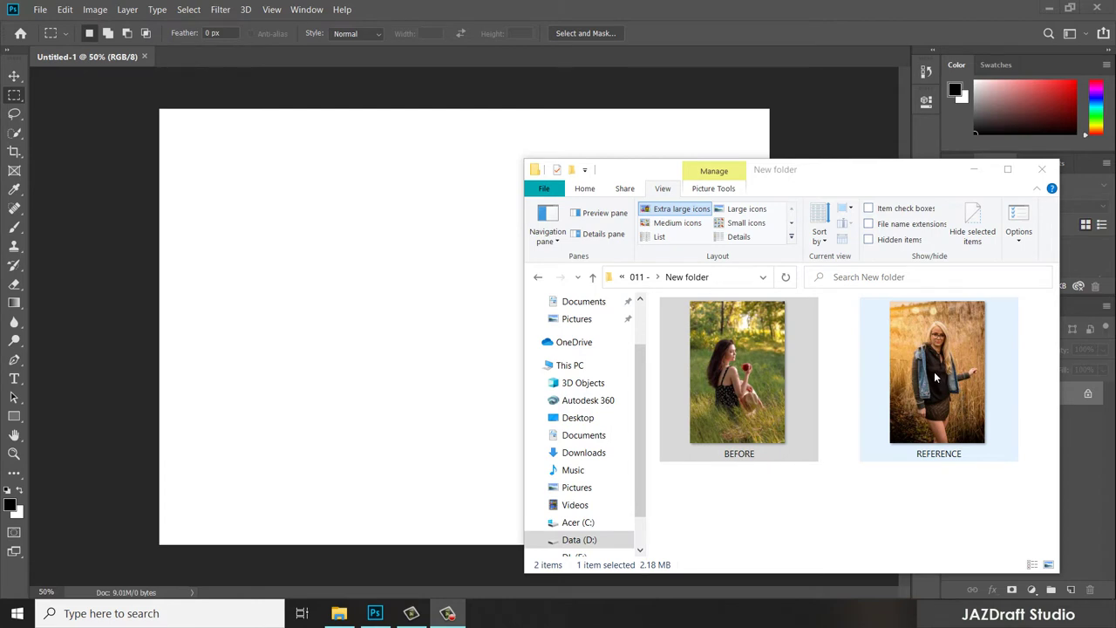
Step: Open the REFERENCE and BEFORE images from the file folder as two separate documents in Photoshop
click(941, 367)
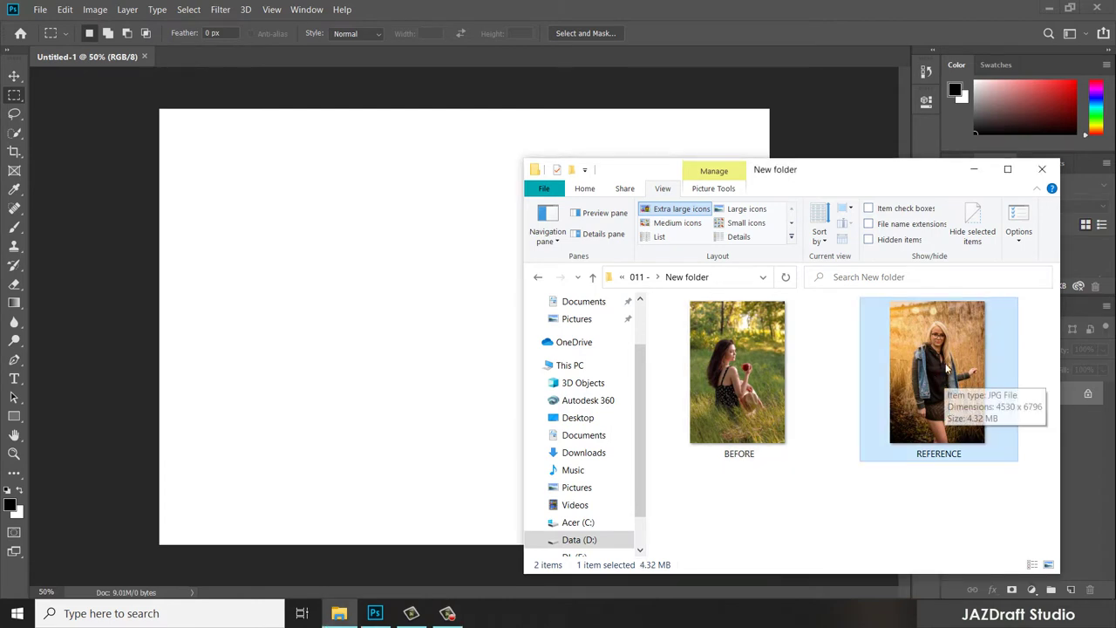
drag(942, 358, 241, 56)
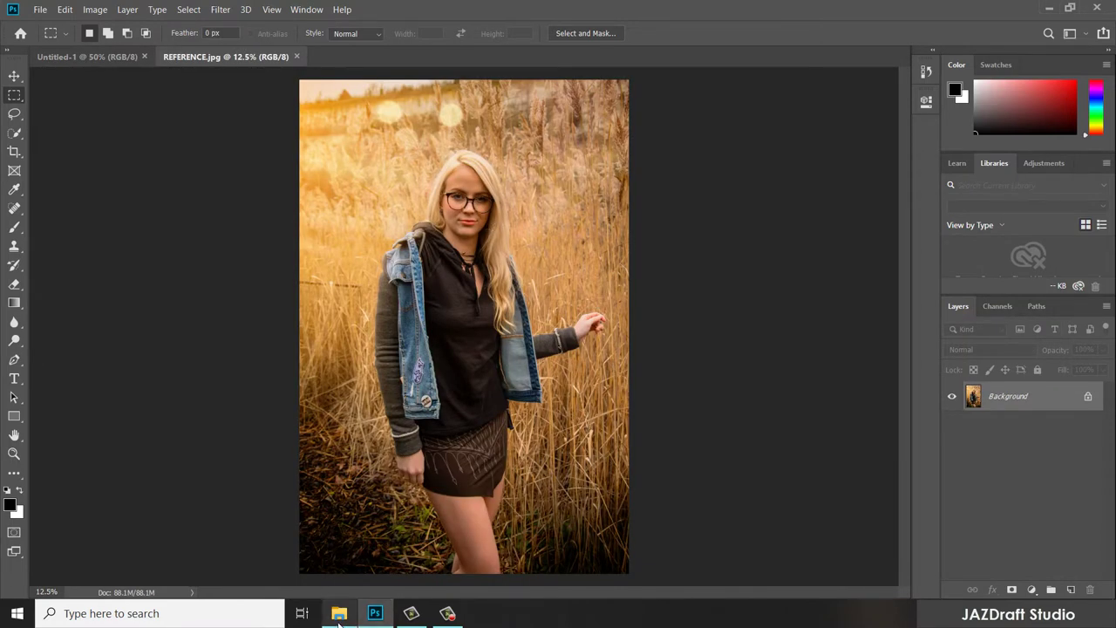
click(339, 613)
click(758, 394)
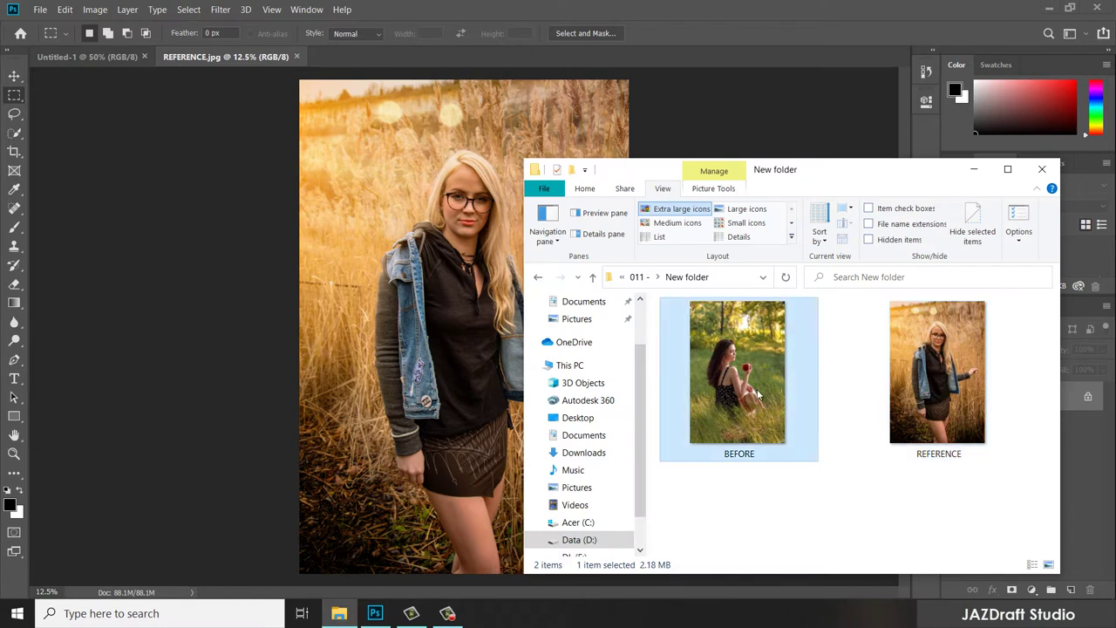
drag(757, 365, 406, 54)
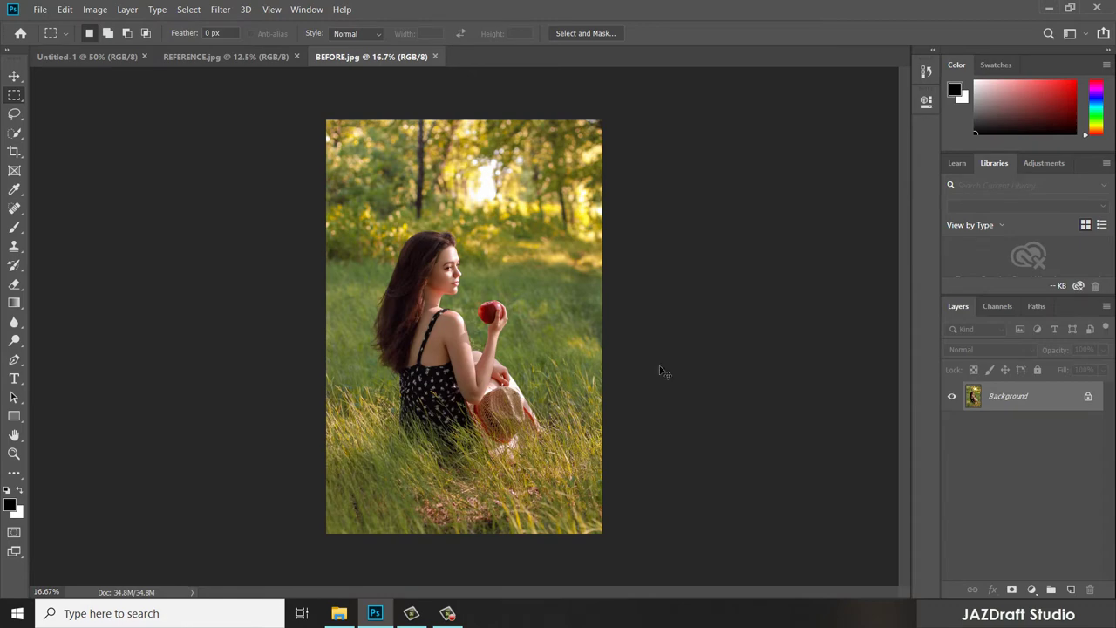
key(ctrl+0)
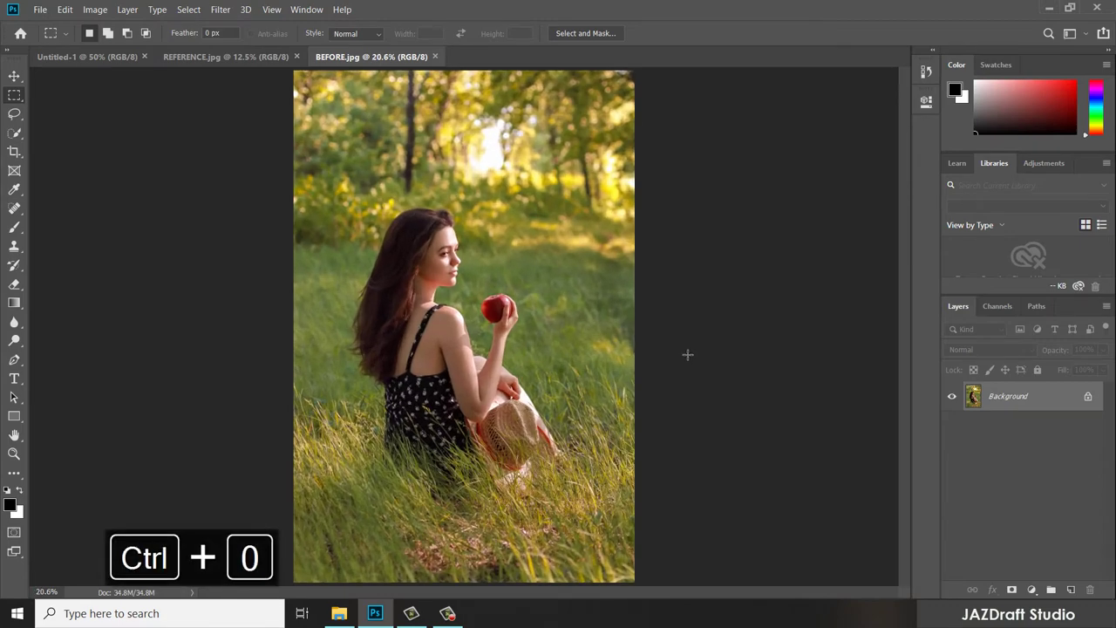
Step: Bring REFERENCE.jpg into Save for Web (Legacy) and reduce its GIF palette to 3 colors
click(225, 57)
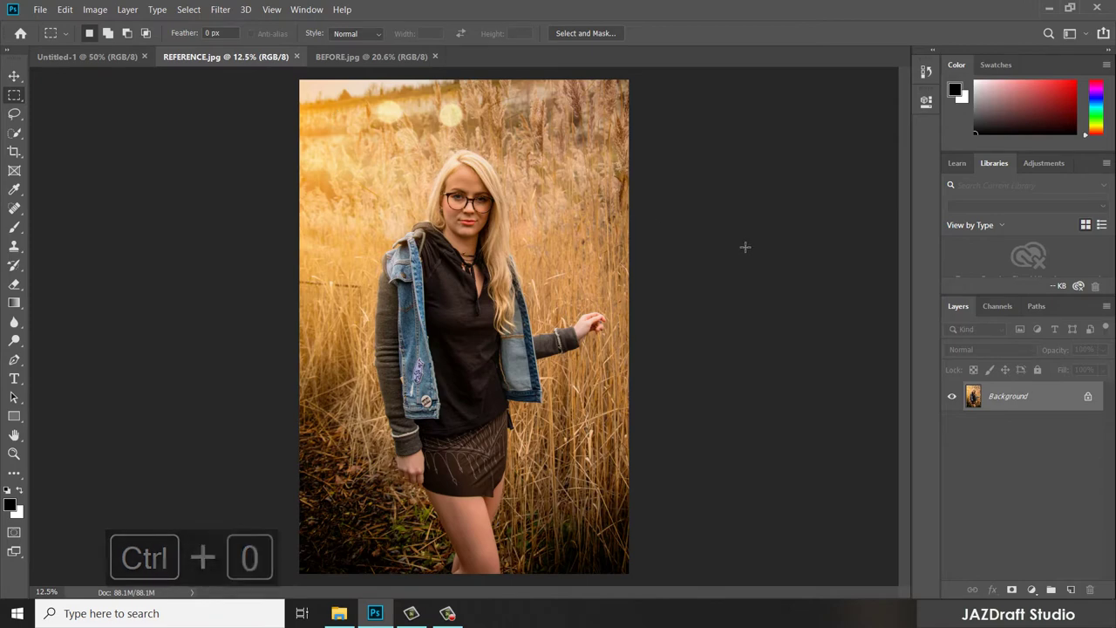
key(ctrl+0)
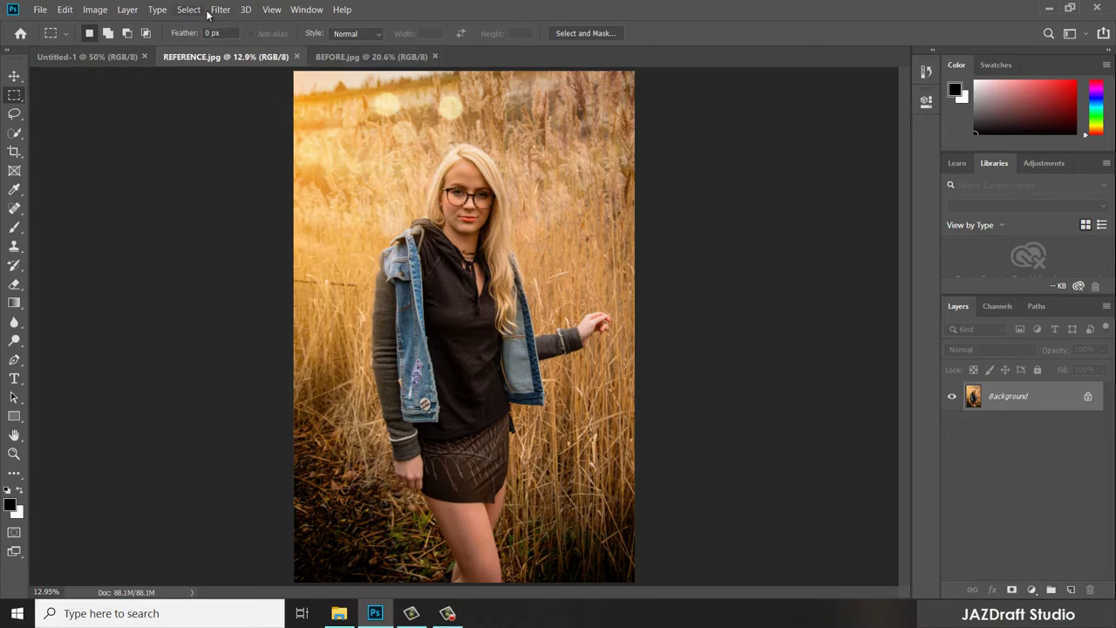
click(40, 11)
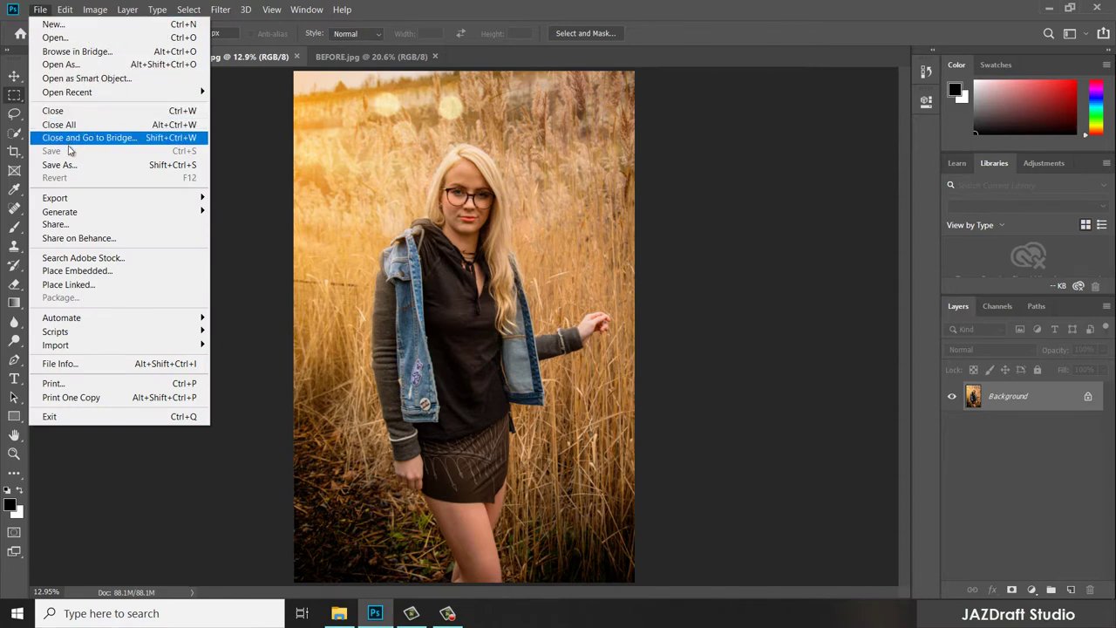
mouse_move(68, 203)
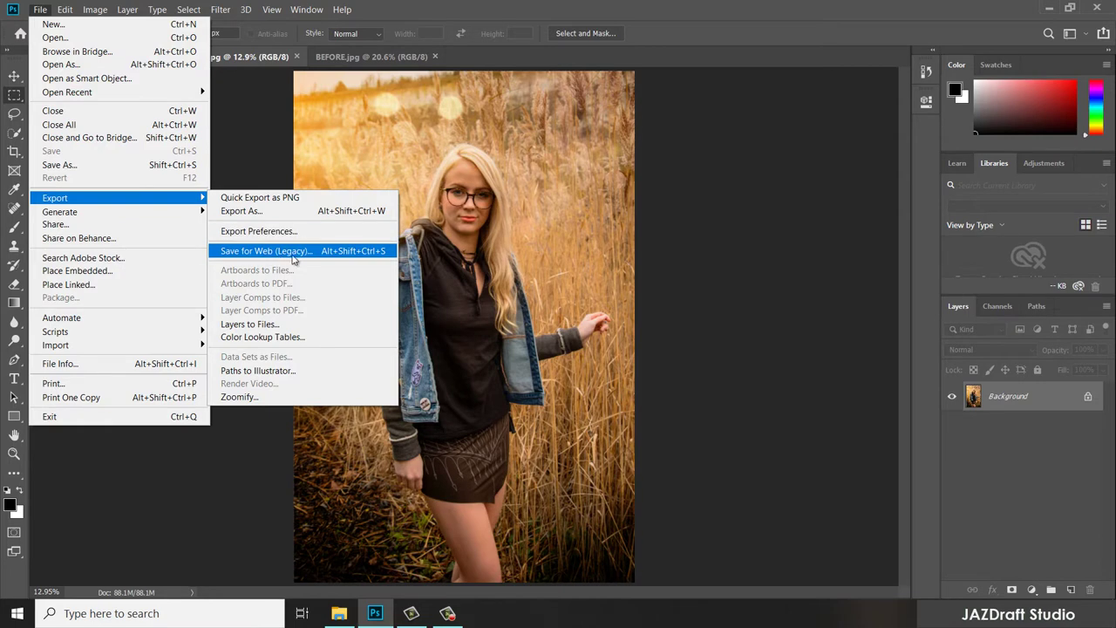
click(293, 254)
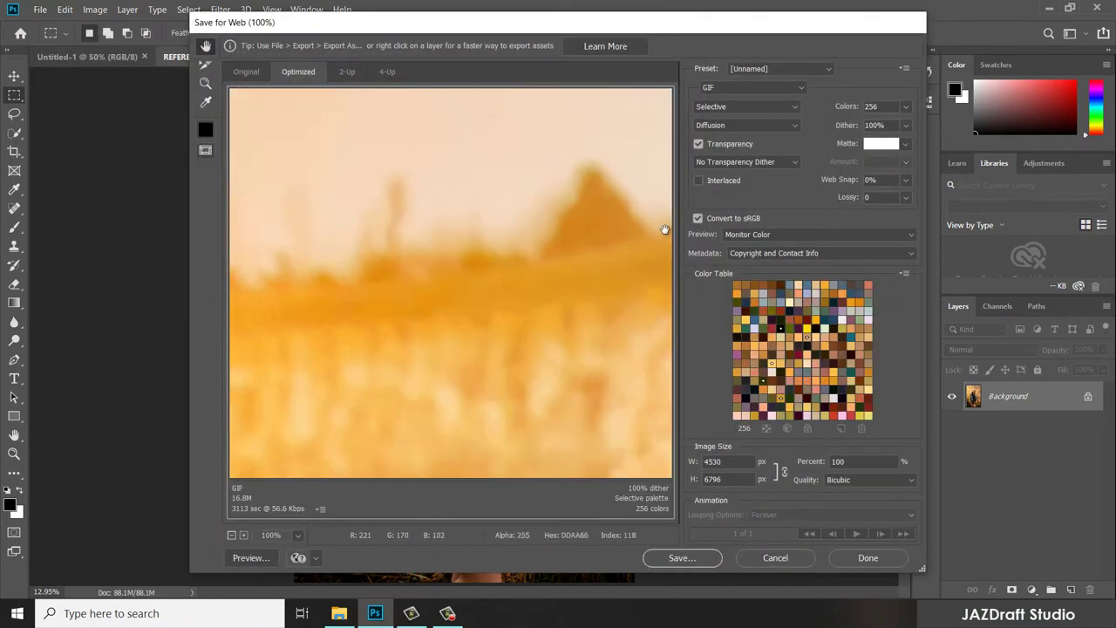
drag(452, 322, 498, 230)
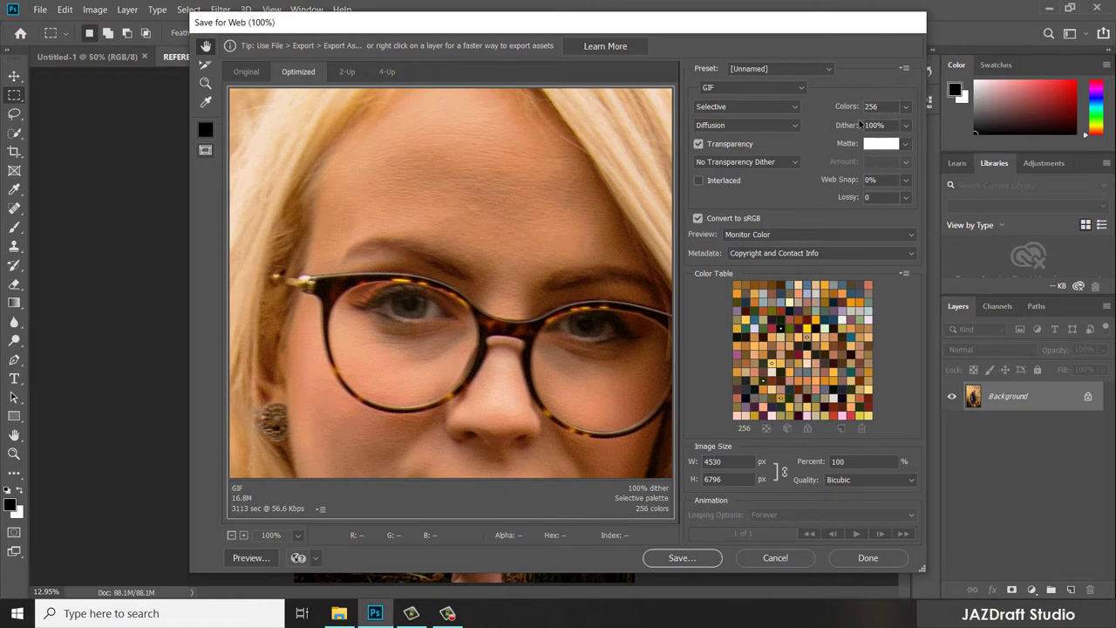
click(907, 106)
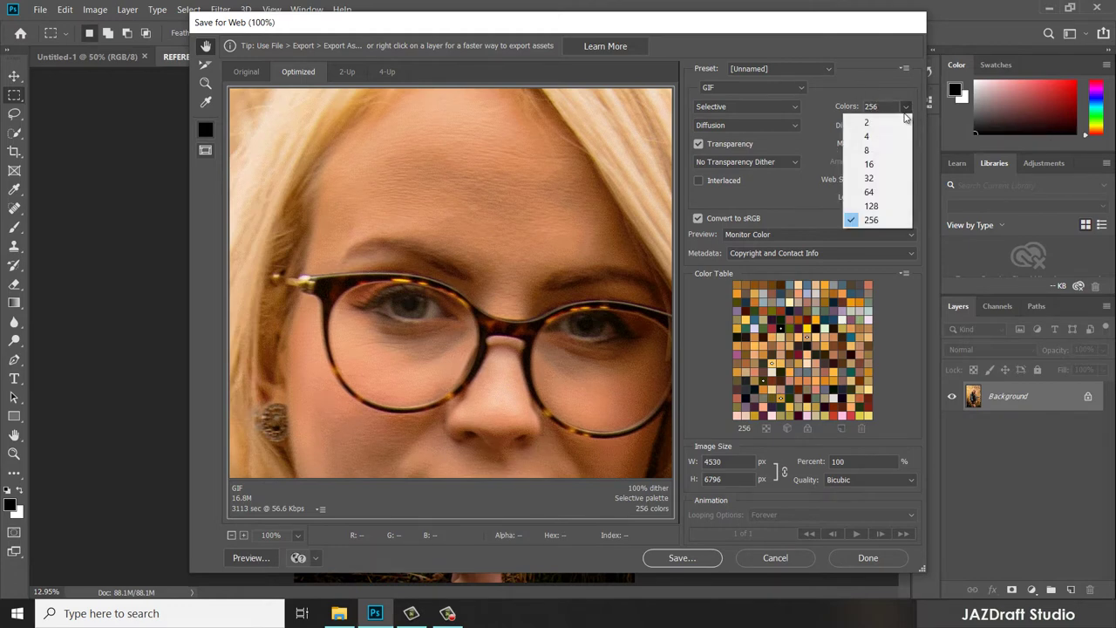
click(886, 105)
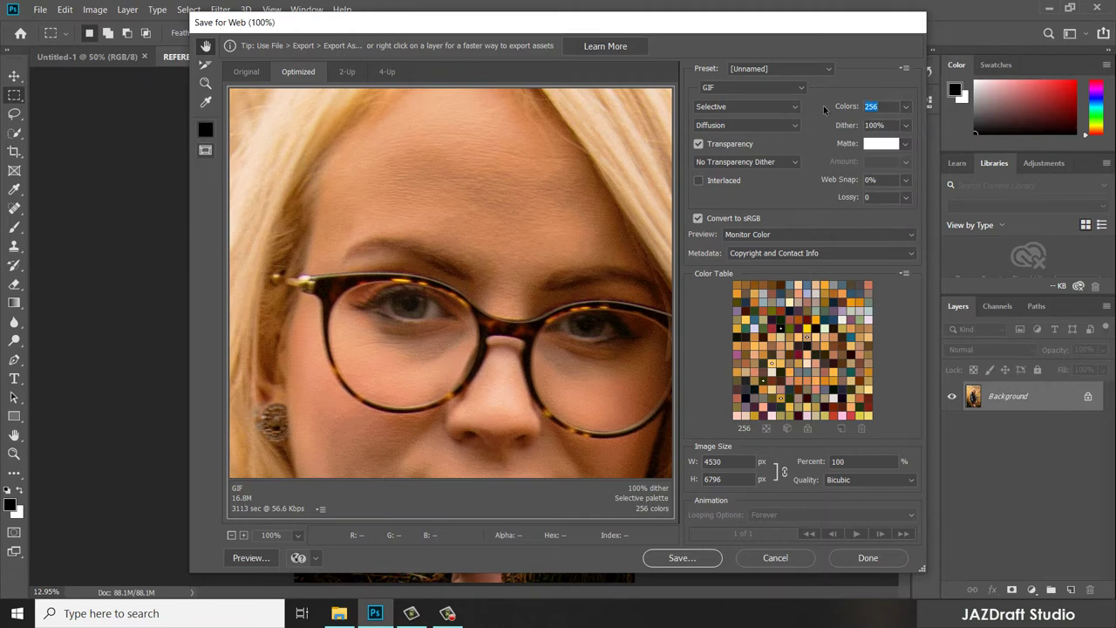
text(3)
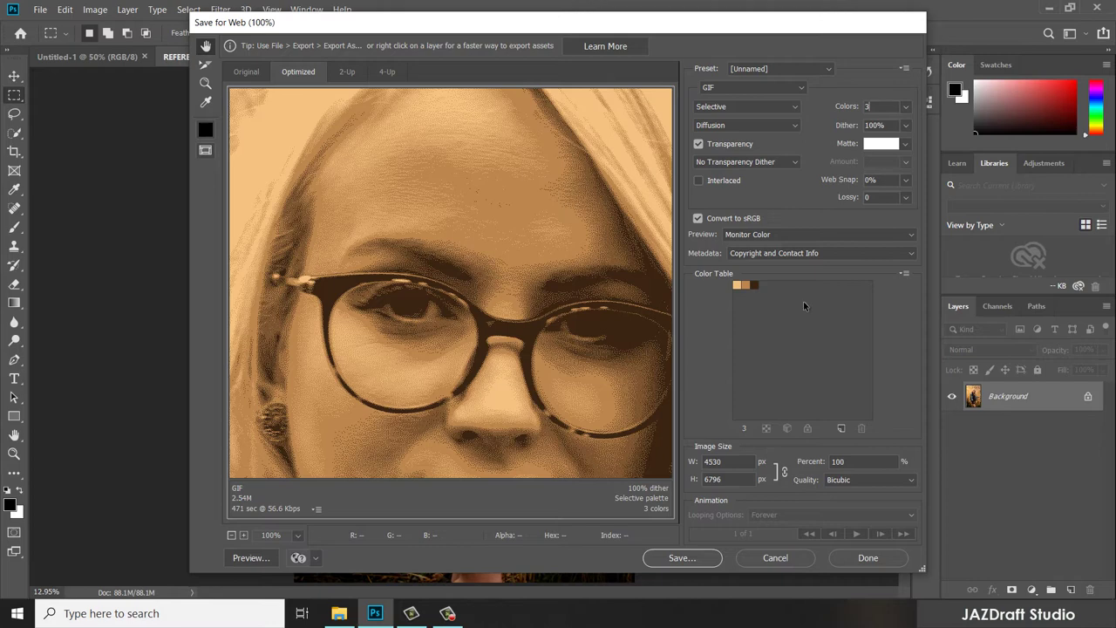
Step: Save the color table as "reference color" in New folder under 011 - on Data (D:), and finish Save for Web without exporting
click(904, 277)
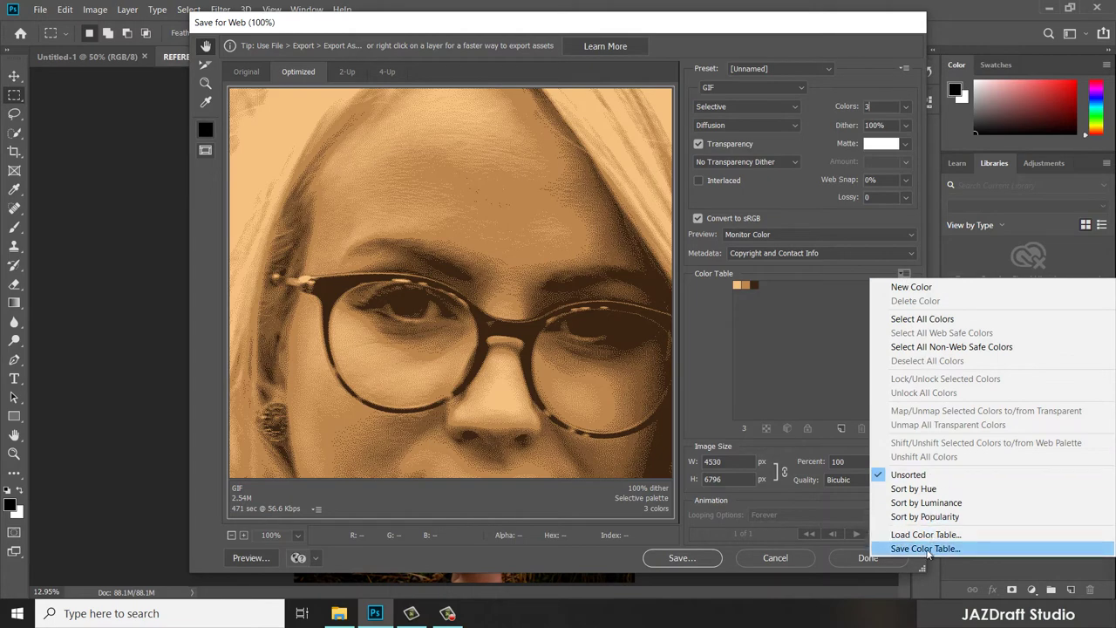
click(925, 548)
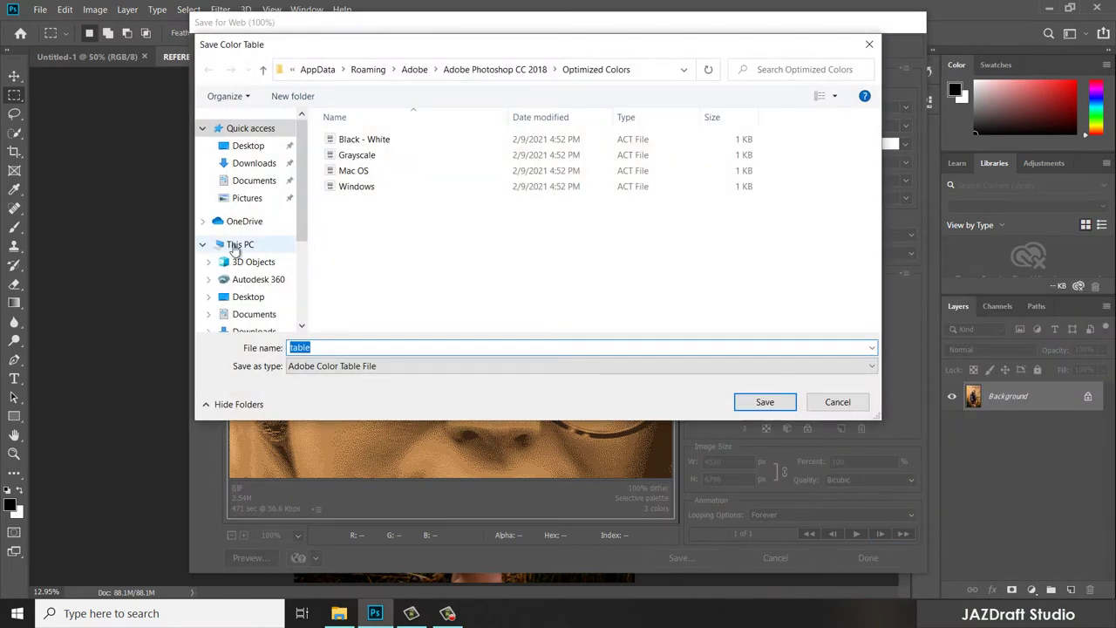
click(233, 247)
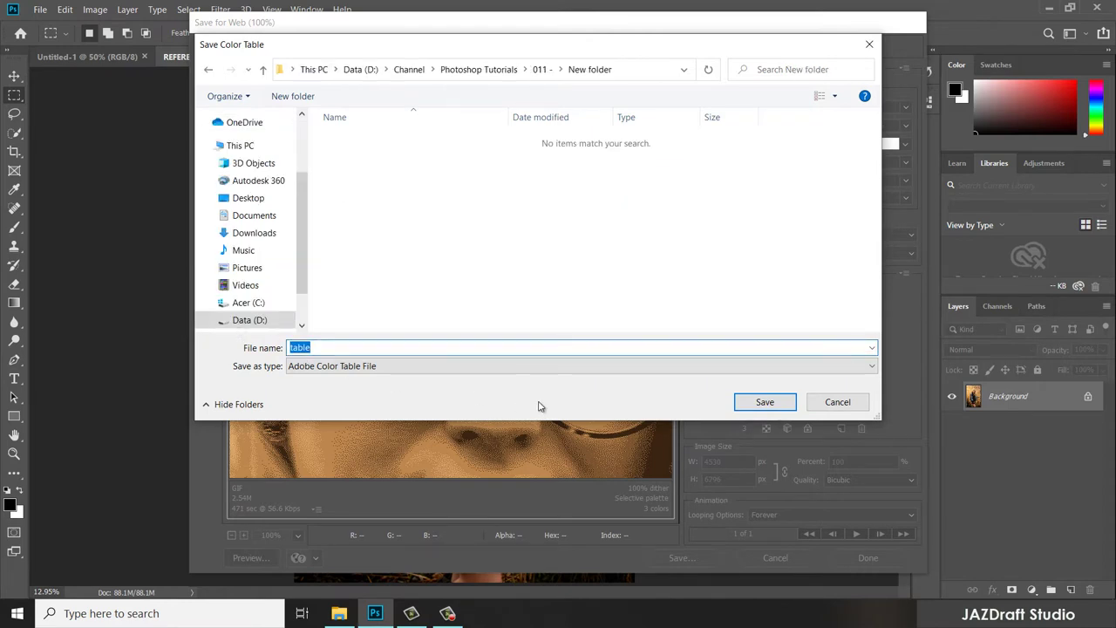
text(refern)
key(BackSpace)
text(ence color)
click(765, 402)
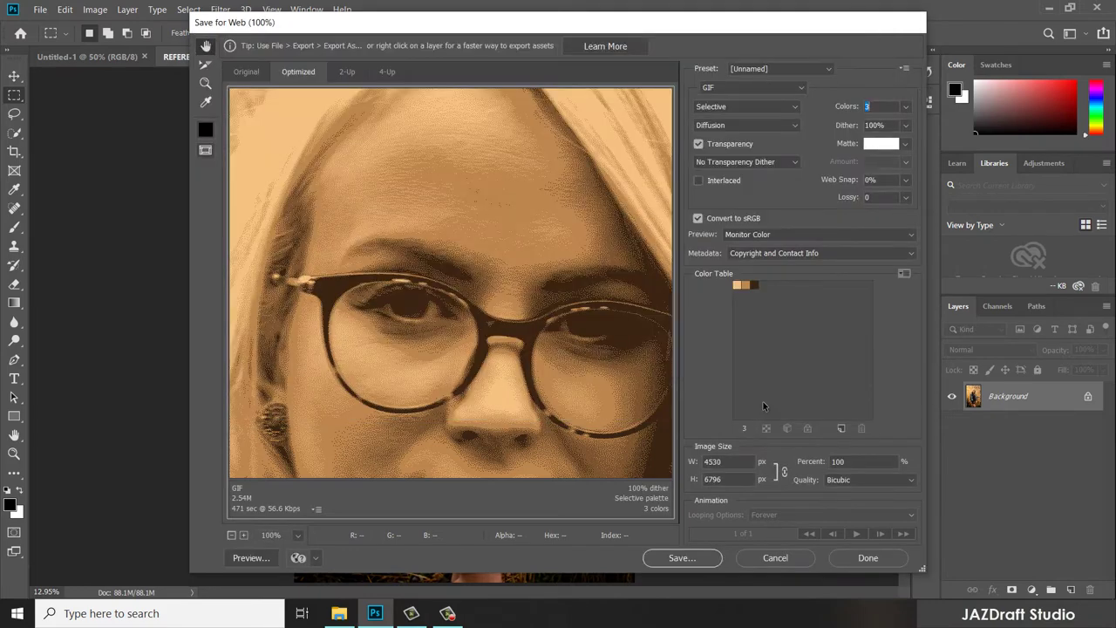
click(869, 559)
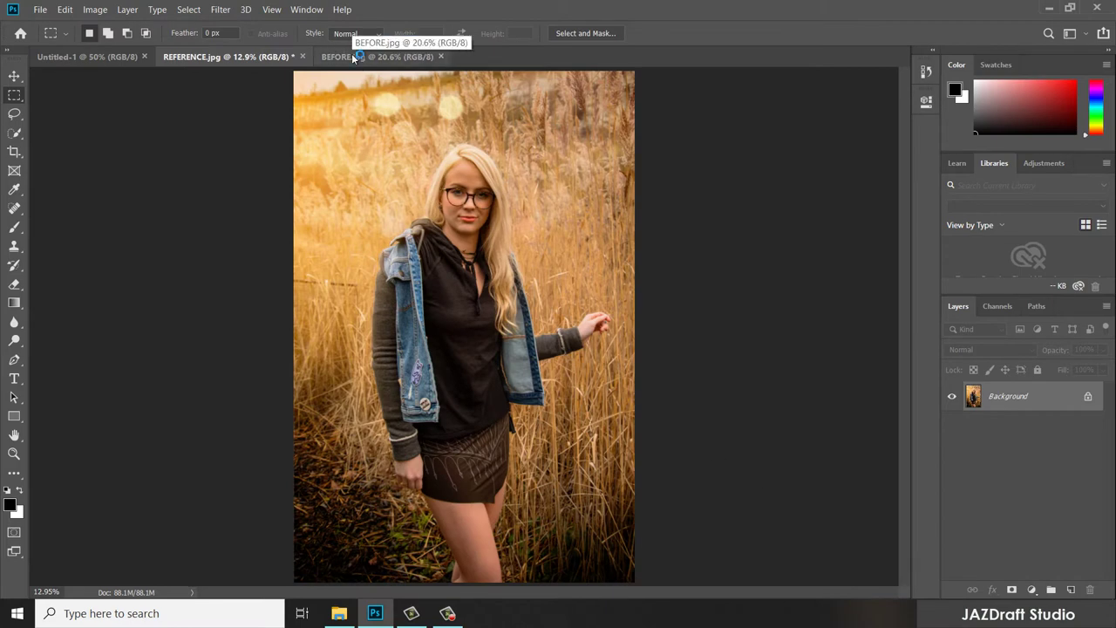
Step: Add a Gradient Map adjustment layer above the Background in BEFORE.jpg
click(374, 59)
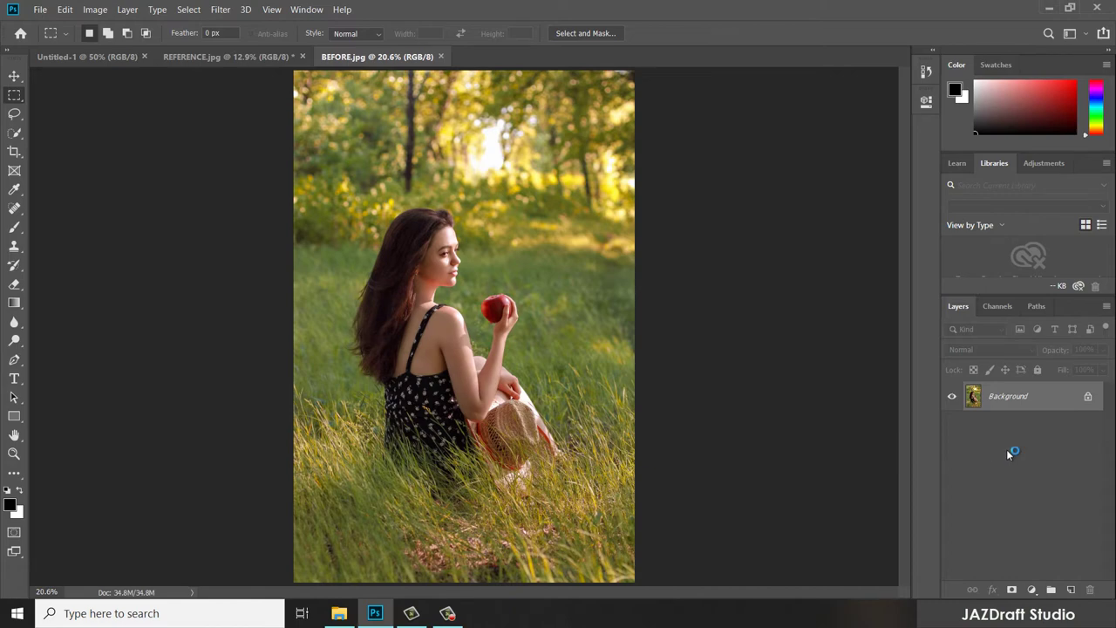
click(1032, 590)
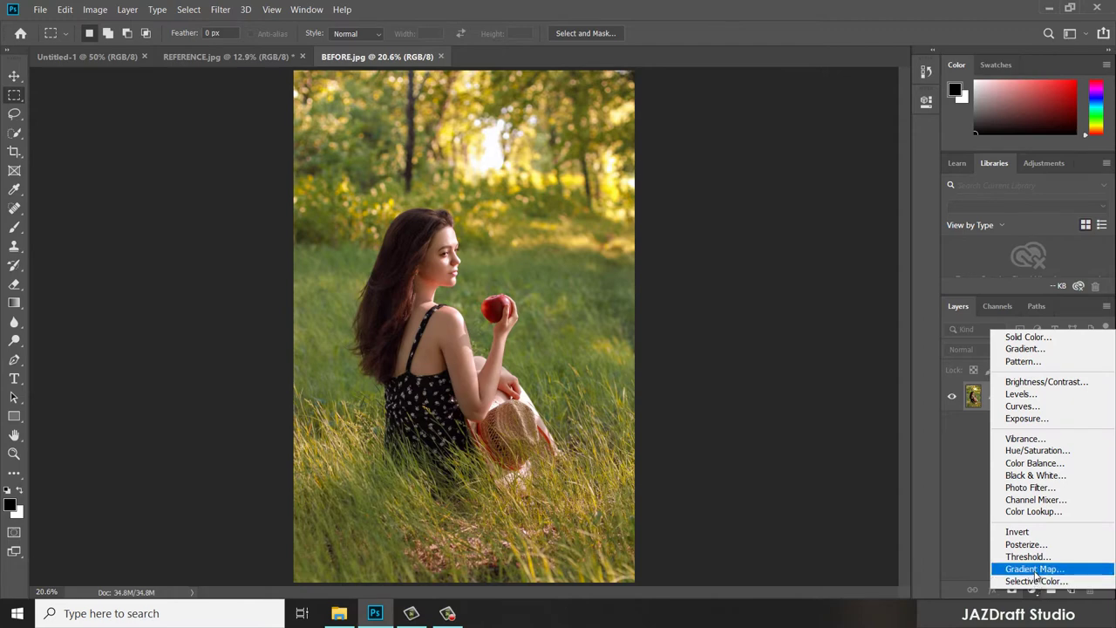
click(1033, 591)
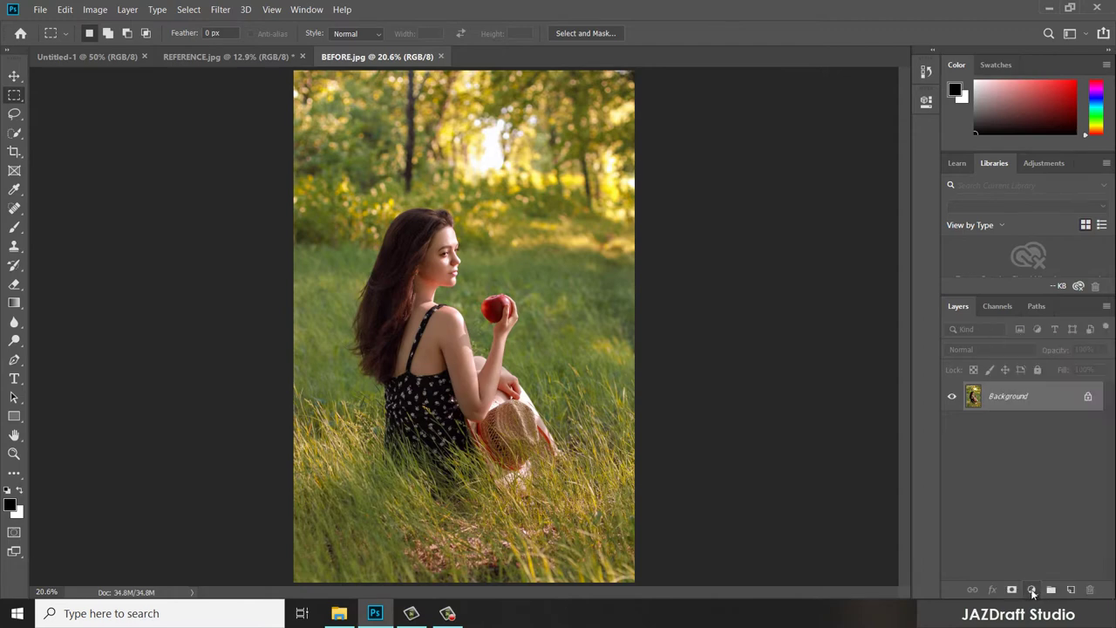
click(1032, 590)
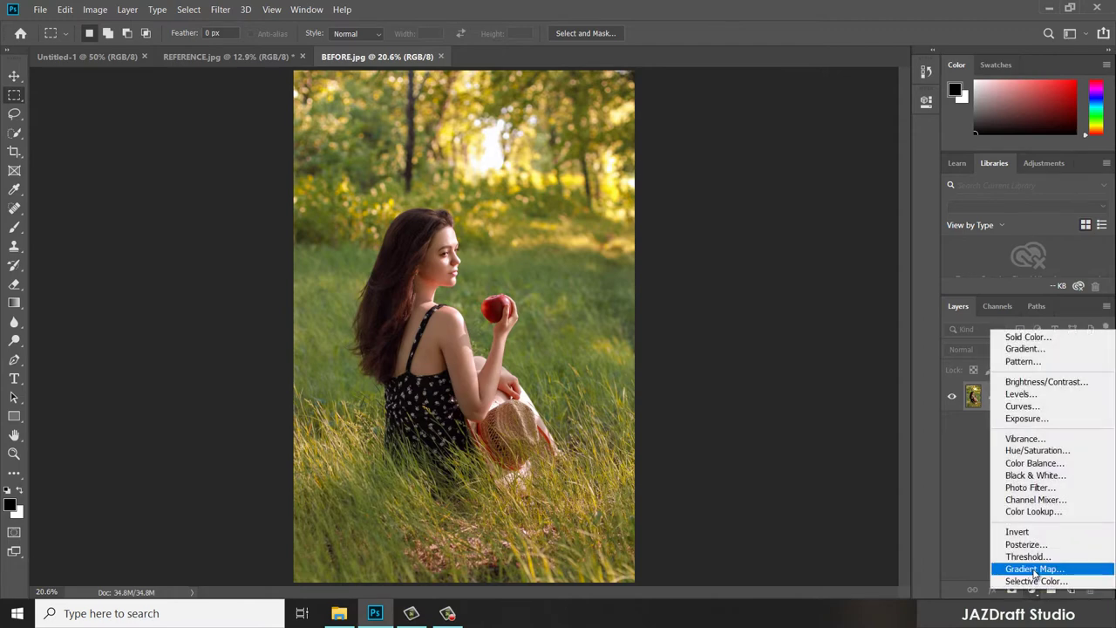
click(1034, 570)
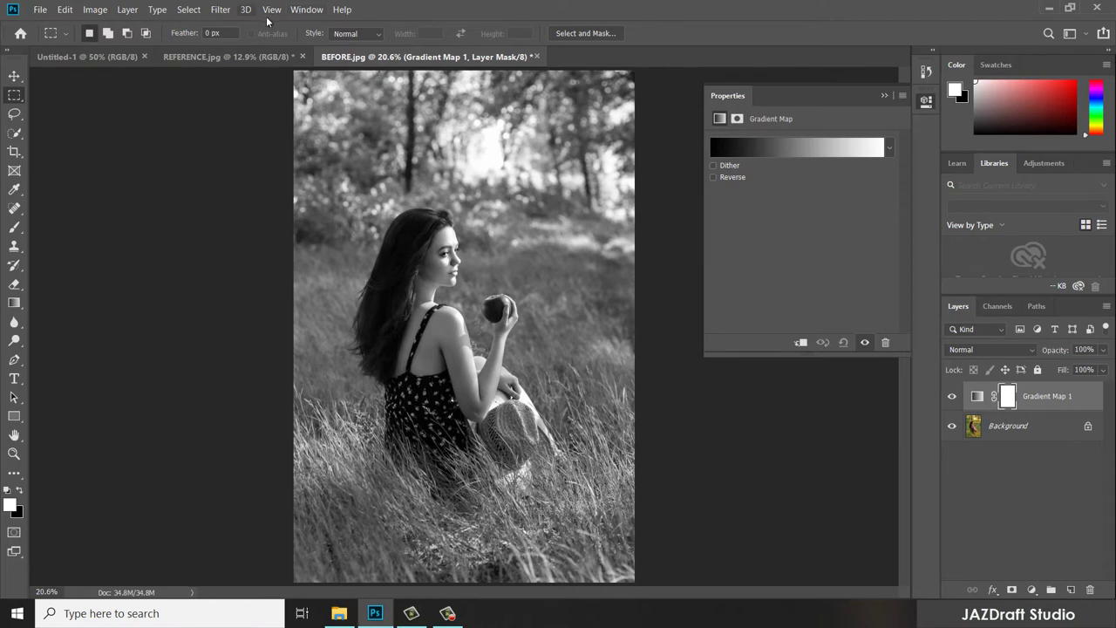
Step: Show the Swatches and float them over the canvas beside the gradient map properties
click(305, 10)
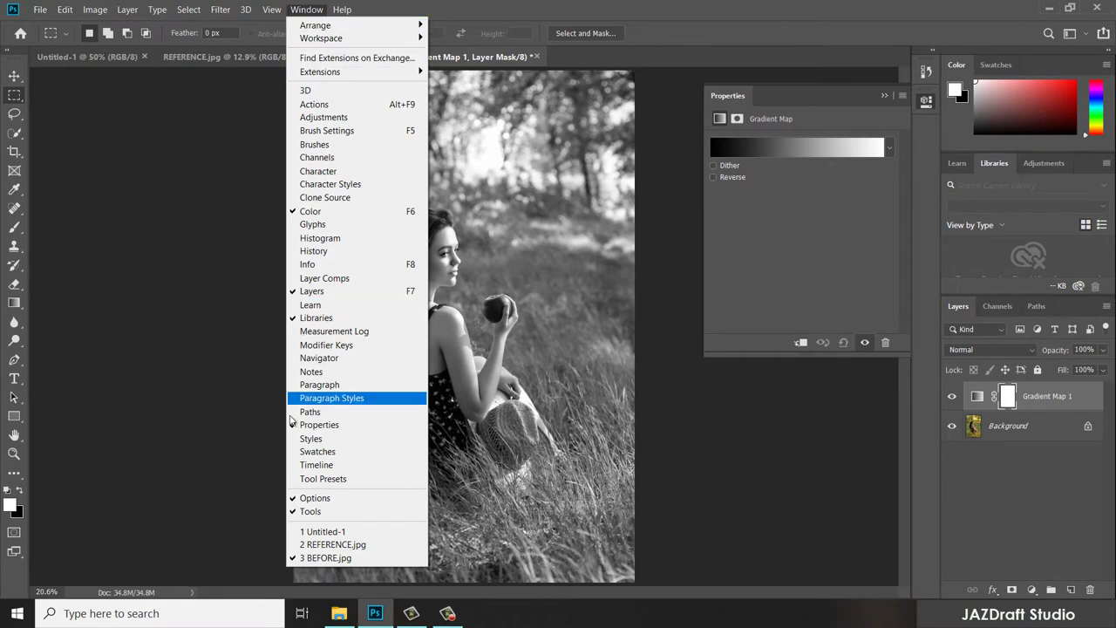
click(318, 452)
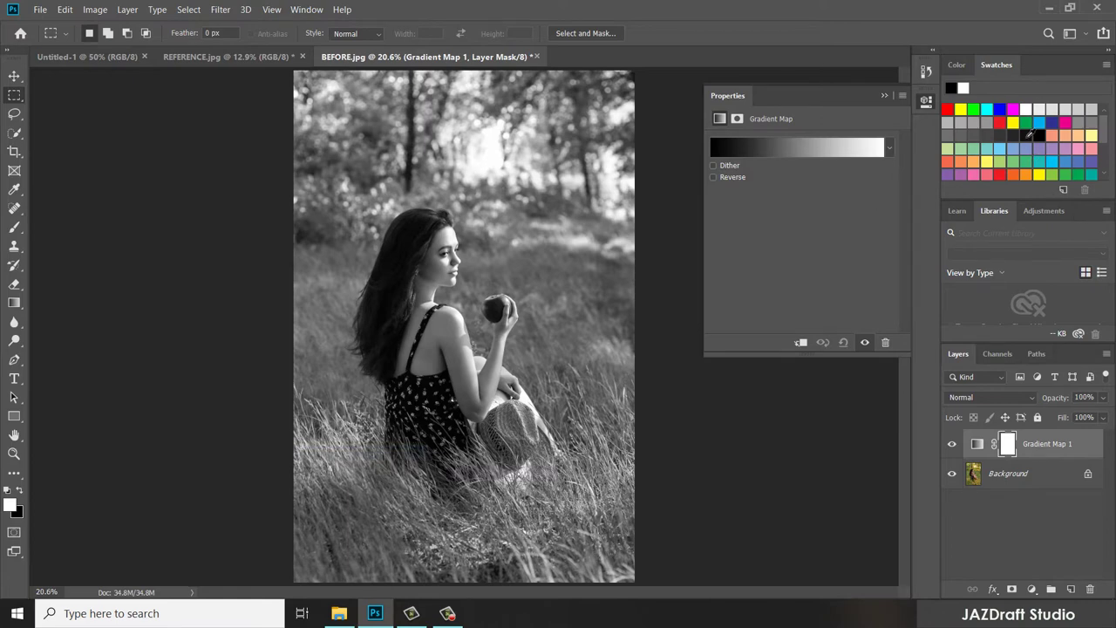
drag(997, 64, 555, 214)
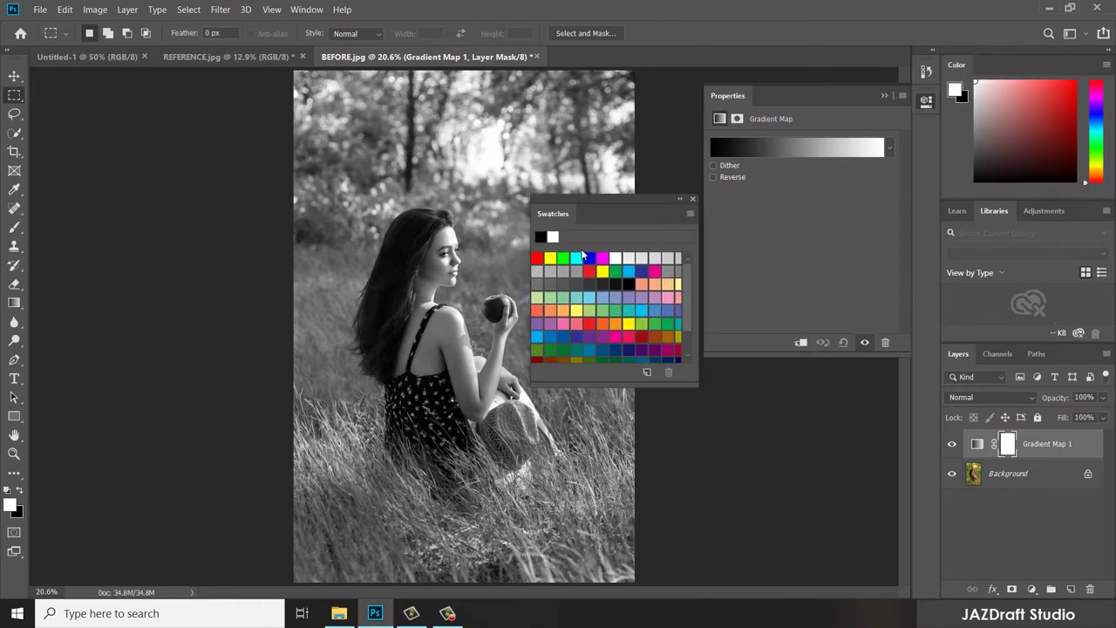
Step: Replace the swatches with the "reference color" file from New folder under 011 -, using the Color Table (*.ACT) file type
click(689, 215)
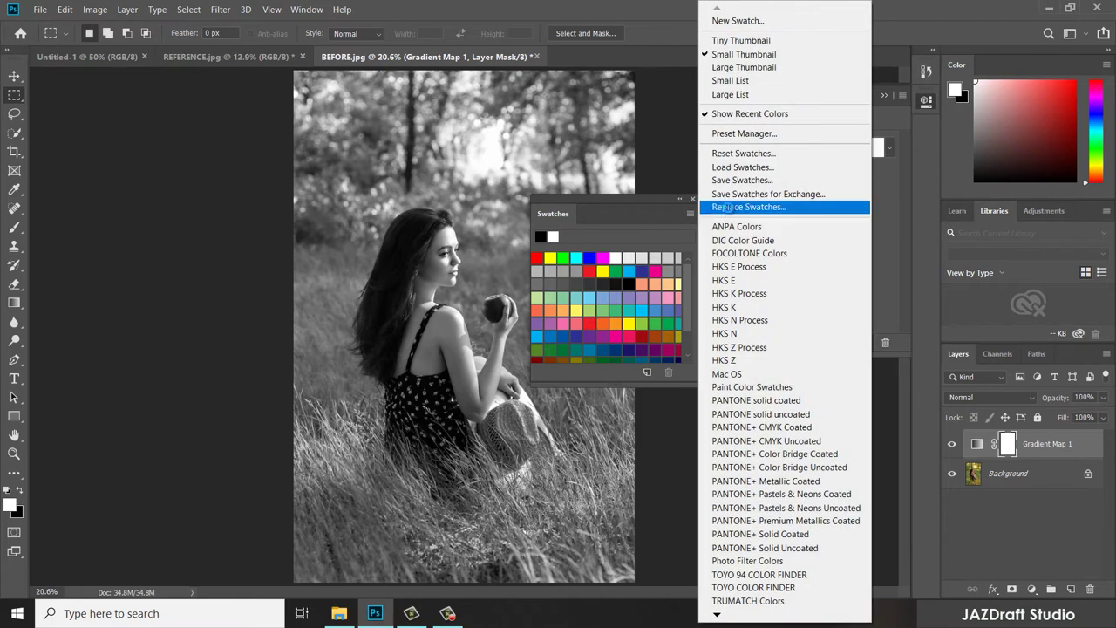
click(728, 207)
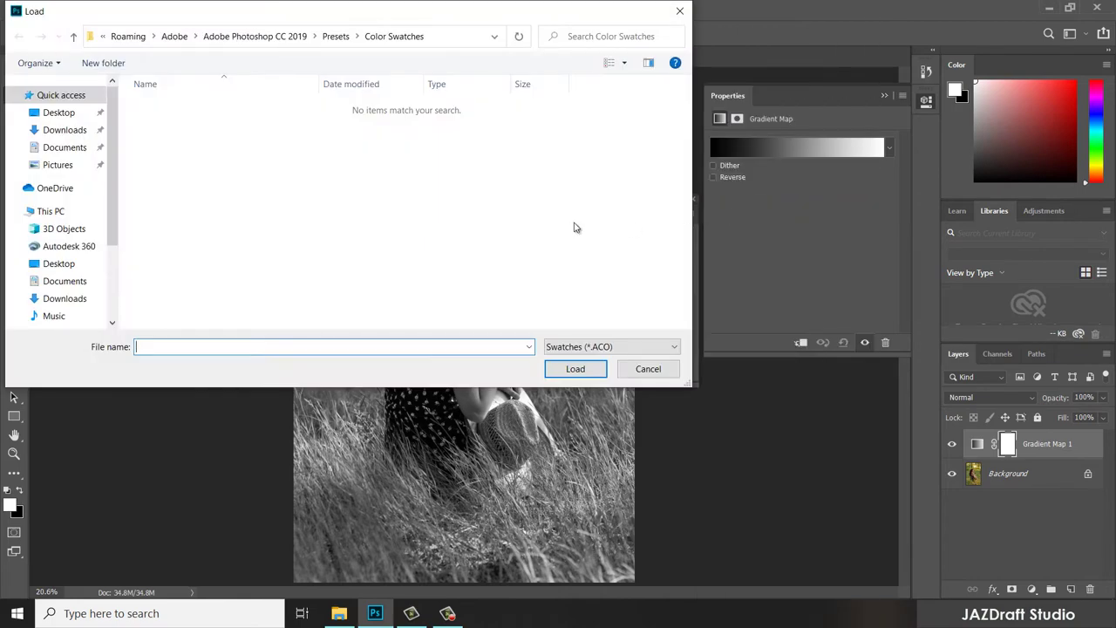
click(51, 211)
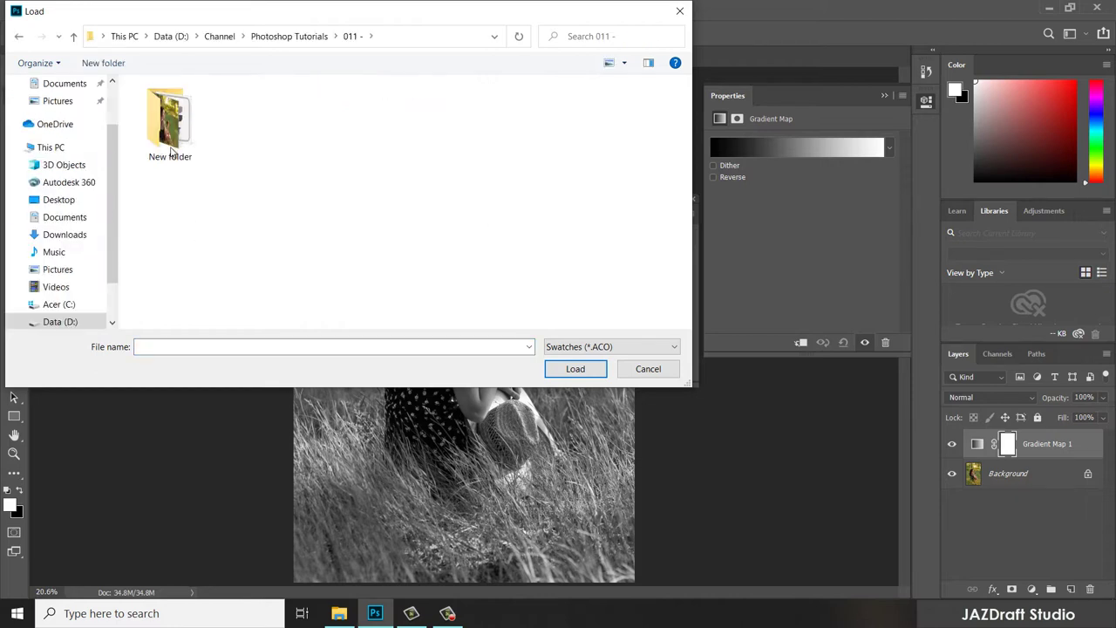
double_click(174, 153)
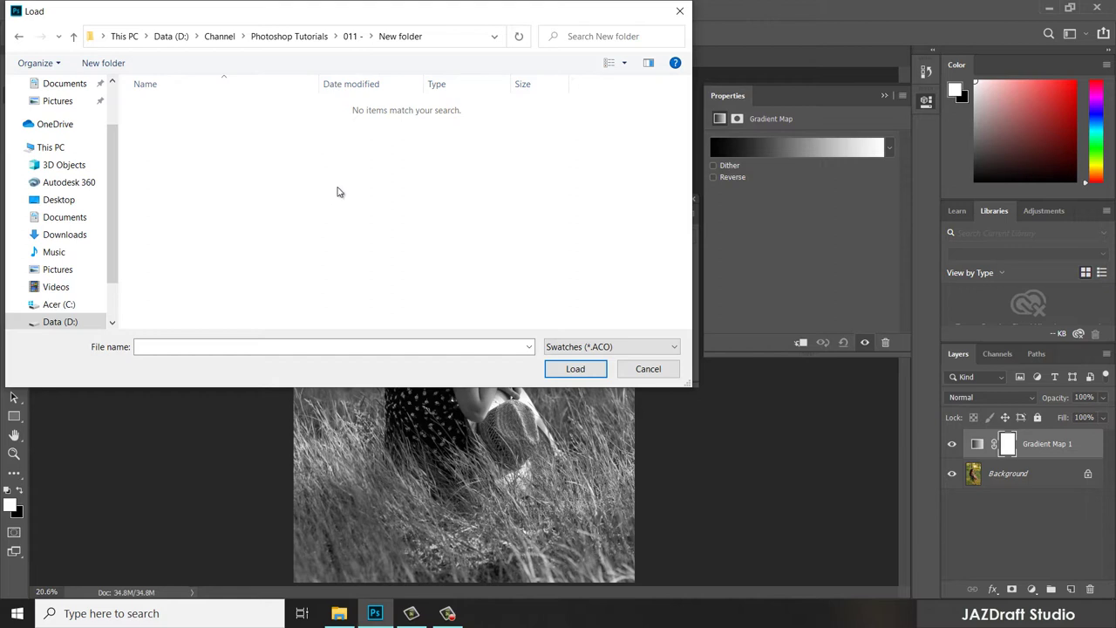
click(604, 348)
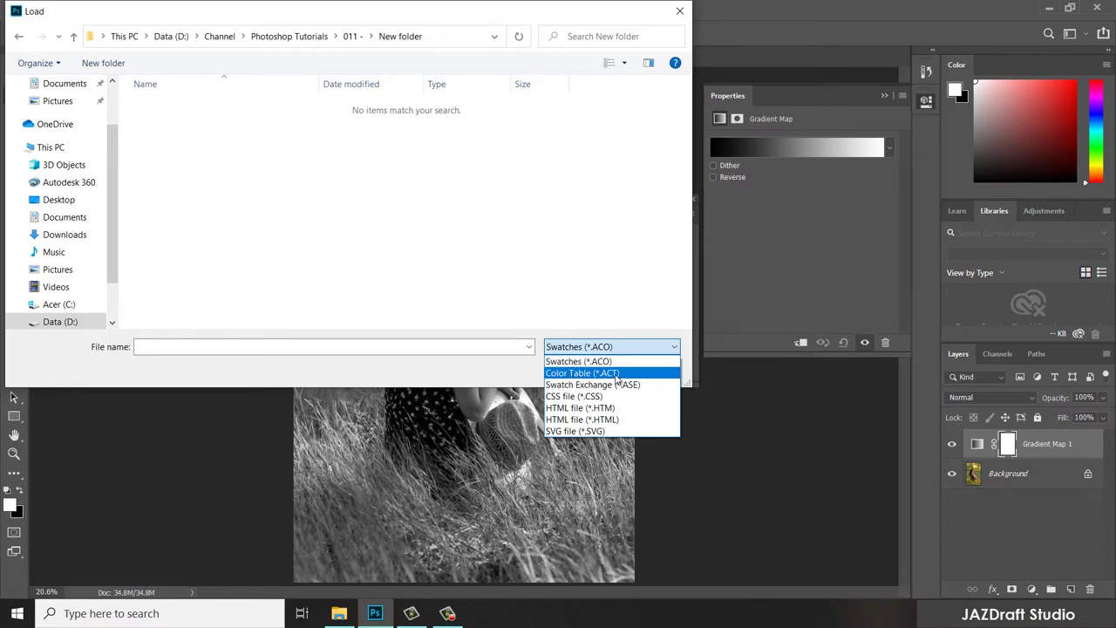
click(616, 374)
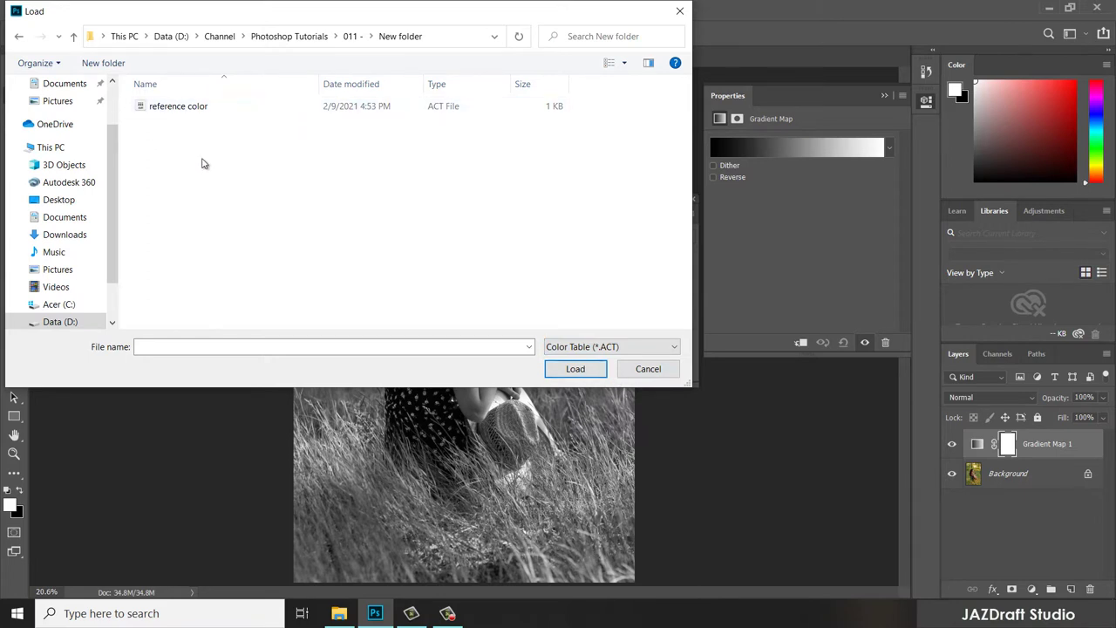
click(181, 110)
click(577, 370)
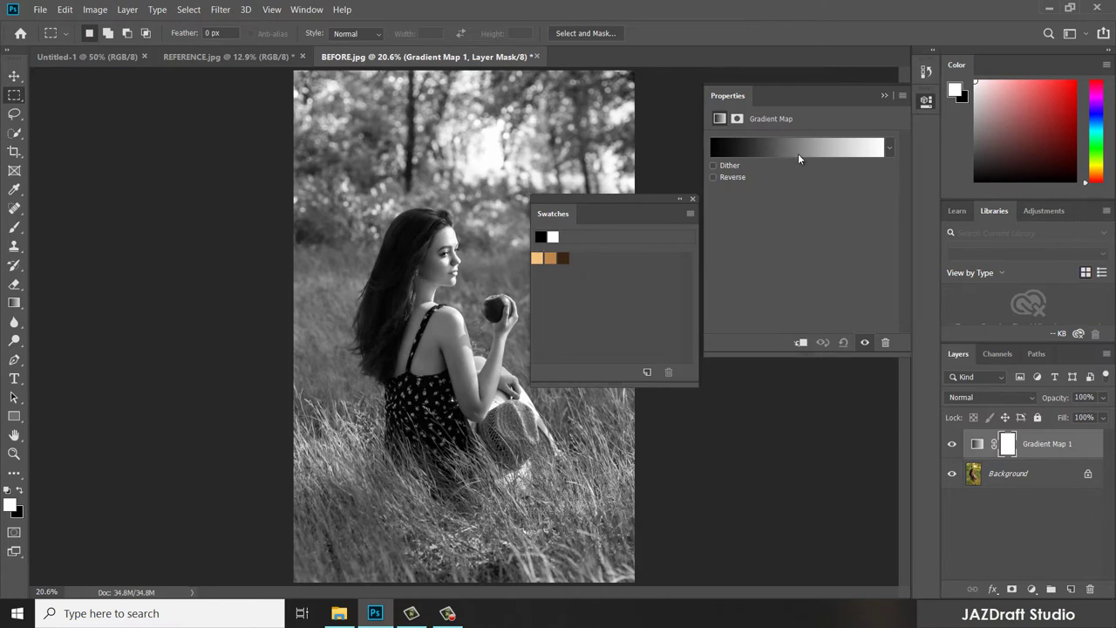
Step: Open the Gradient Editor for the Gradient Map 1 layer and move it clear of the floating Swatches
click(977, 445)
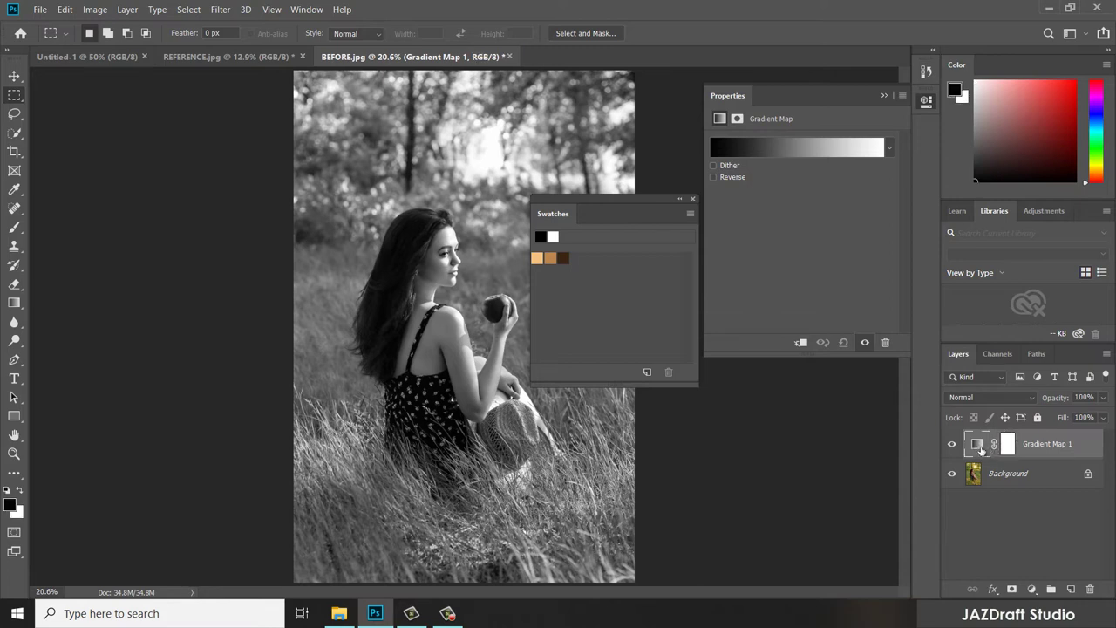
click(884, 95)
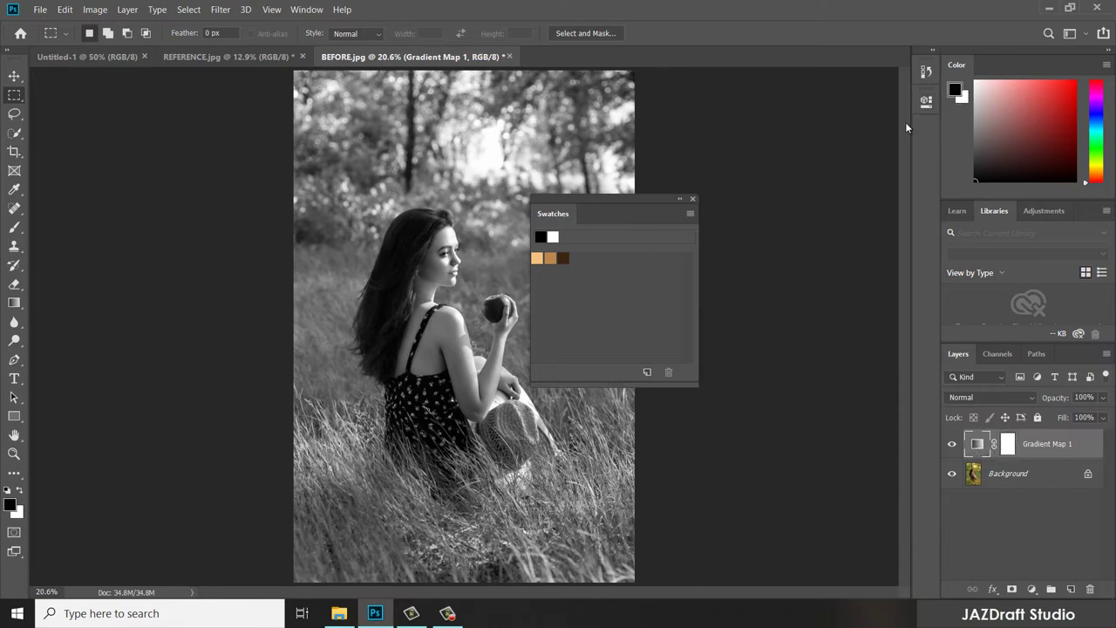
double_click(977, 445)
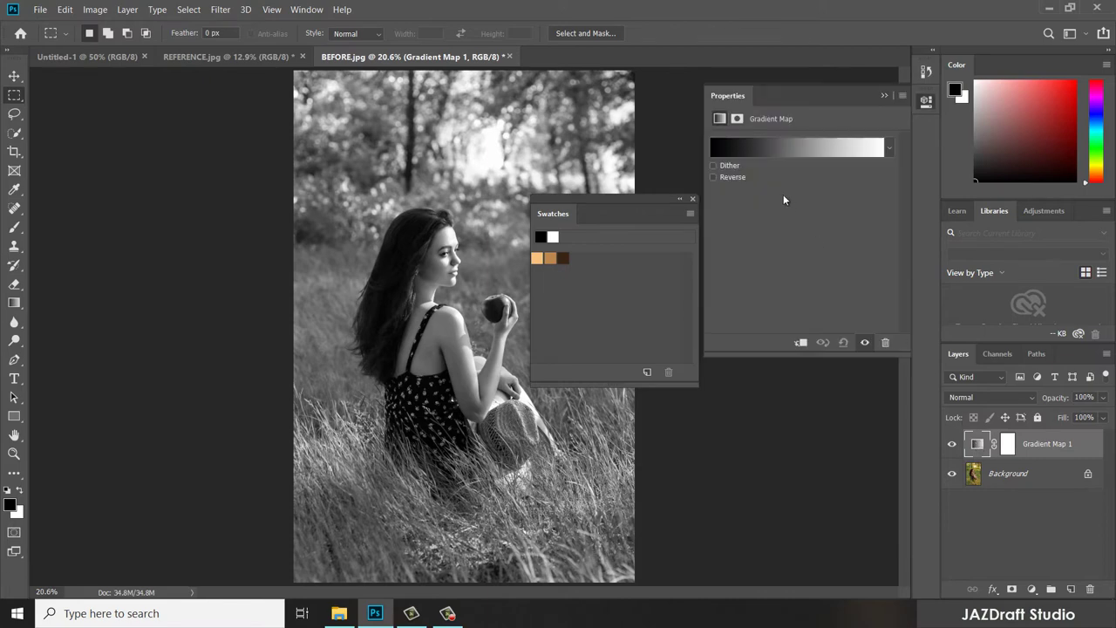
click(796, 148)
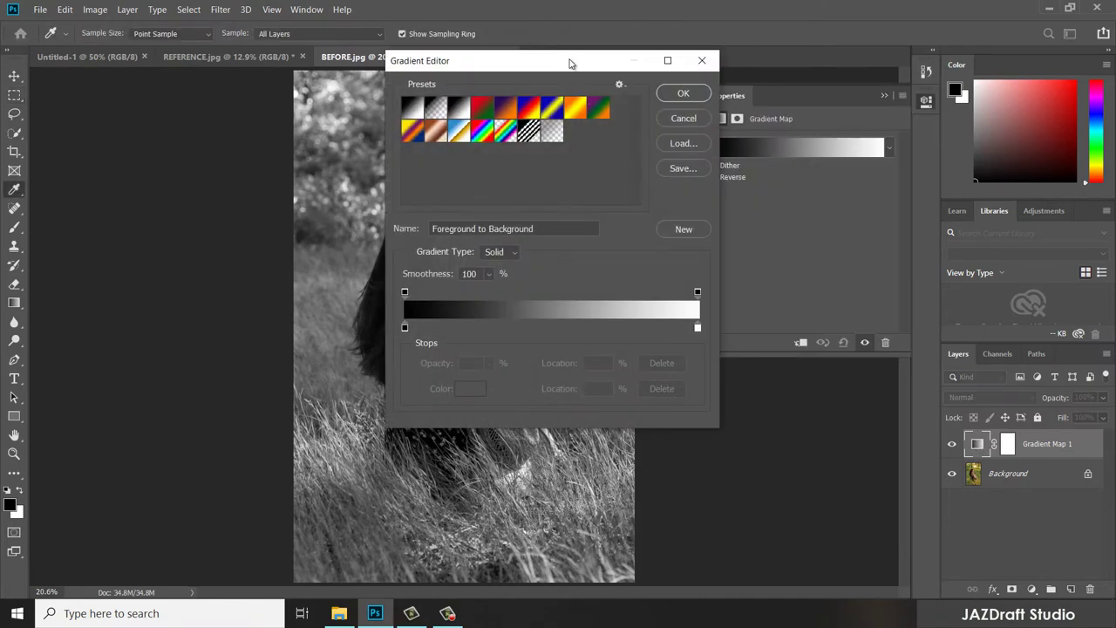
drag(569, 63, 882, 191)
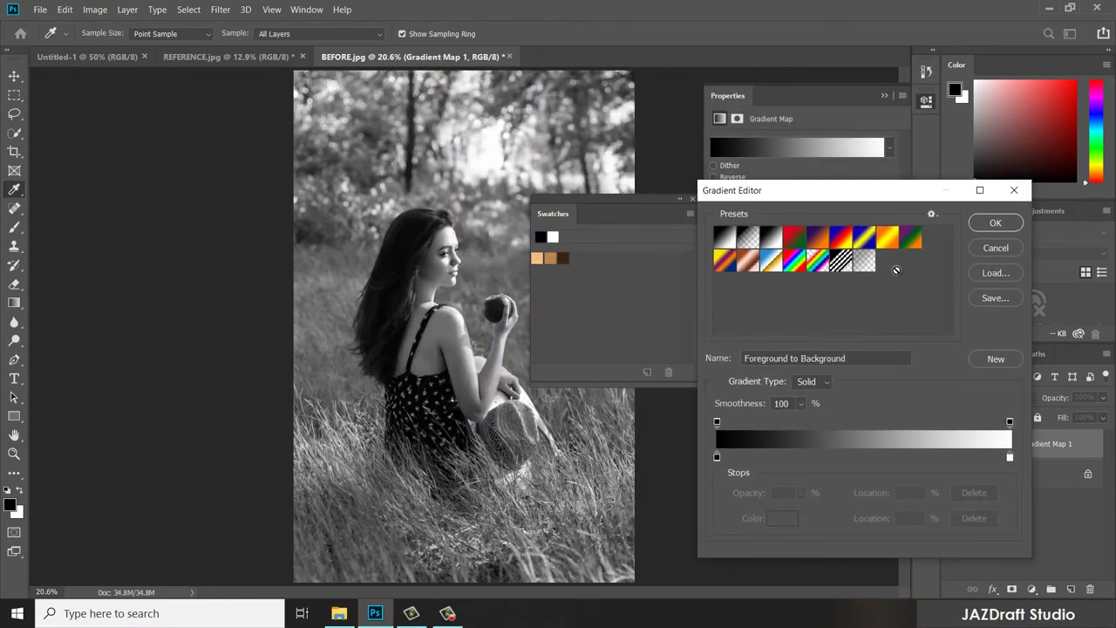
Step: Recolor the gradient's white end stop with the dark brown swatch (392412), keeping the Swatches uncovered by the color picker
click(1011, 460)
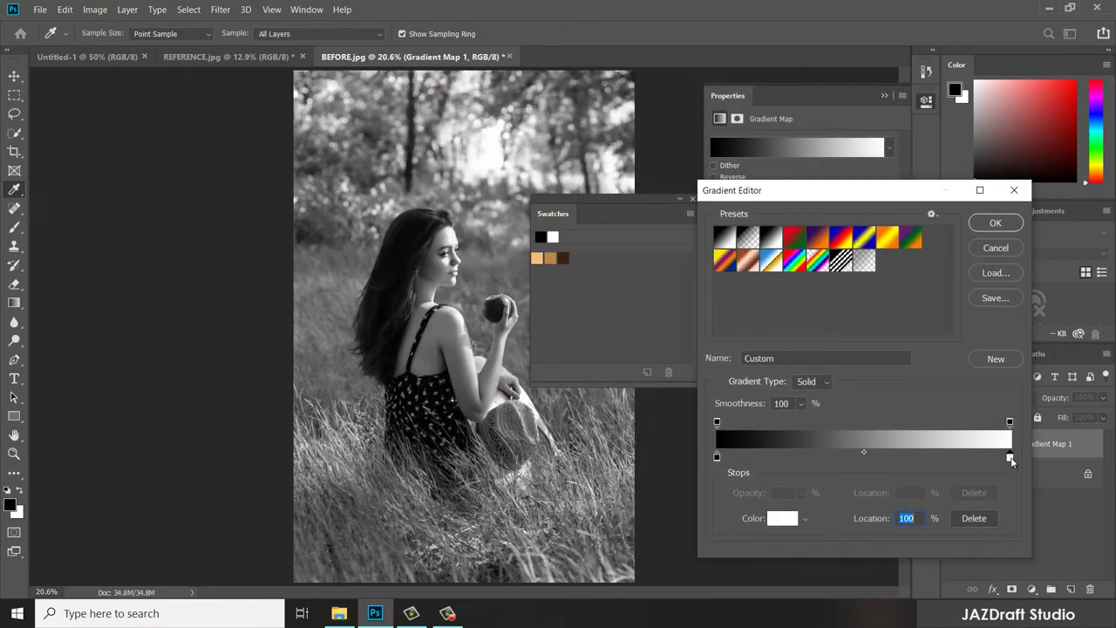
double_click(1010, 460)
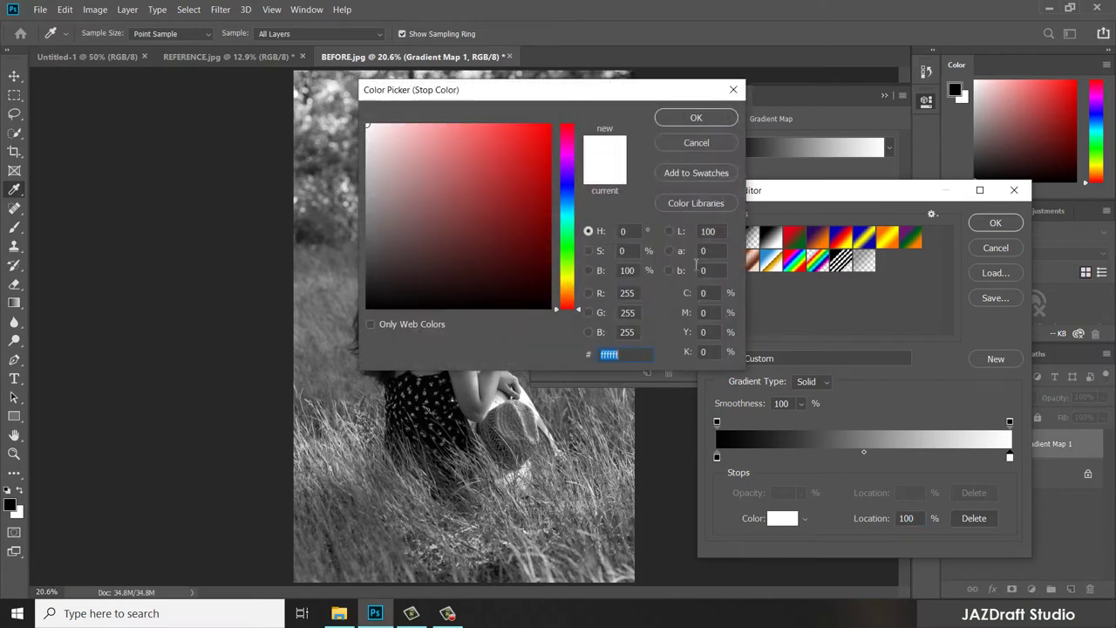
drag(652, 96, 1008, 104)
drag(835, 99, 876, 137)
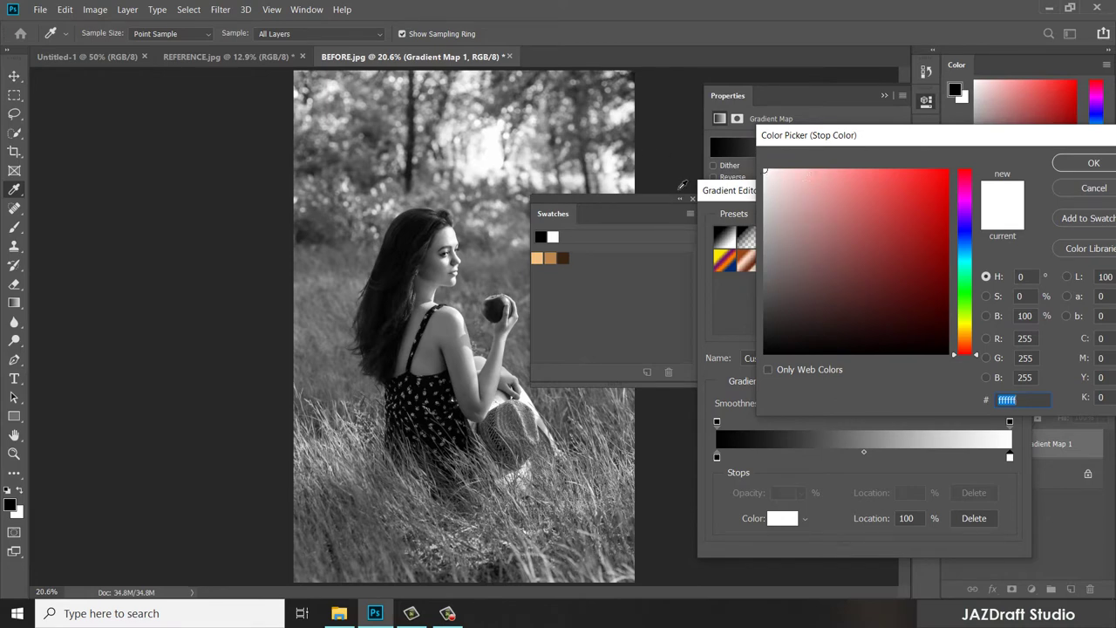
click(563, 258)
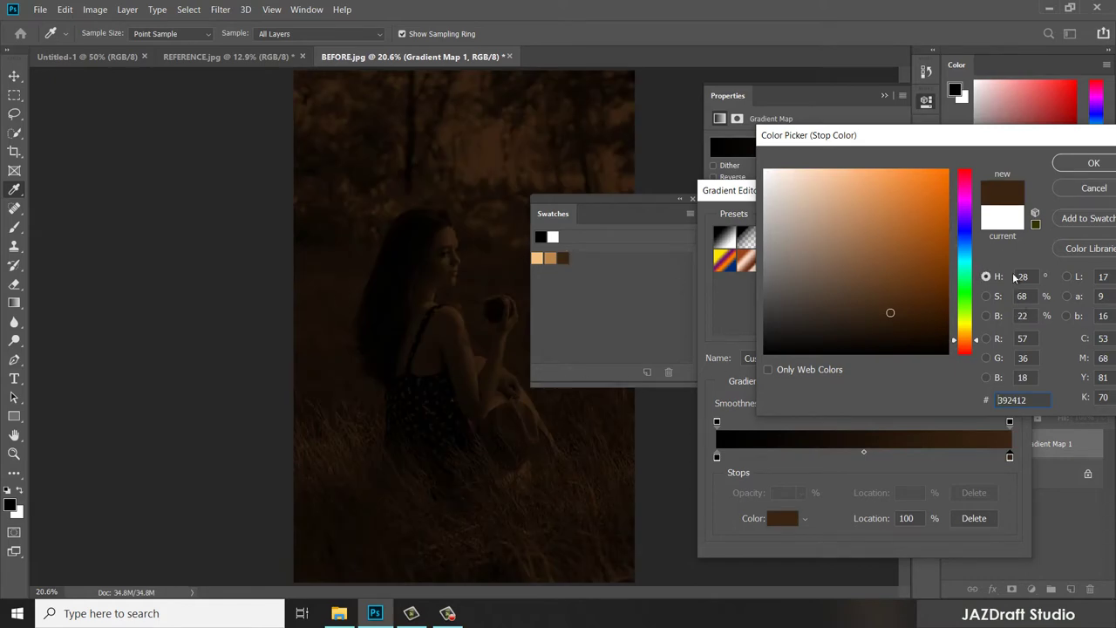
Step: Copy the dark brown color's brightness value of 22, accept the color, and paste it as the stop's location, 22%
drag(974, 146, 854, 138)
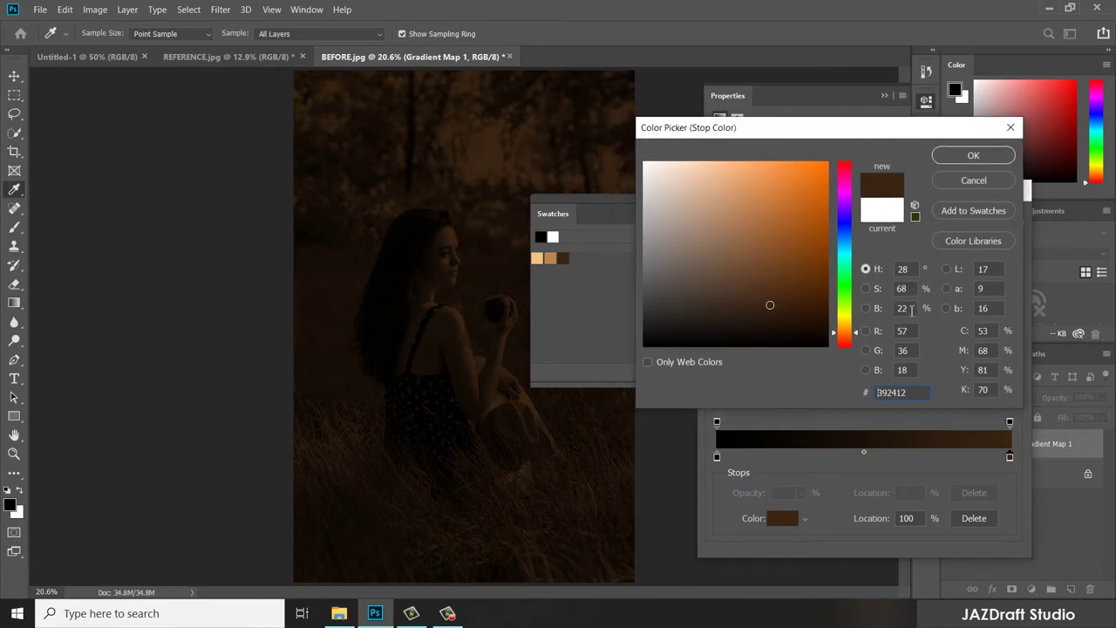
right_click(903, 311)
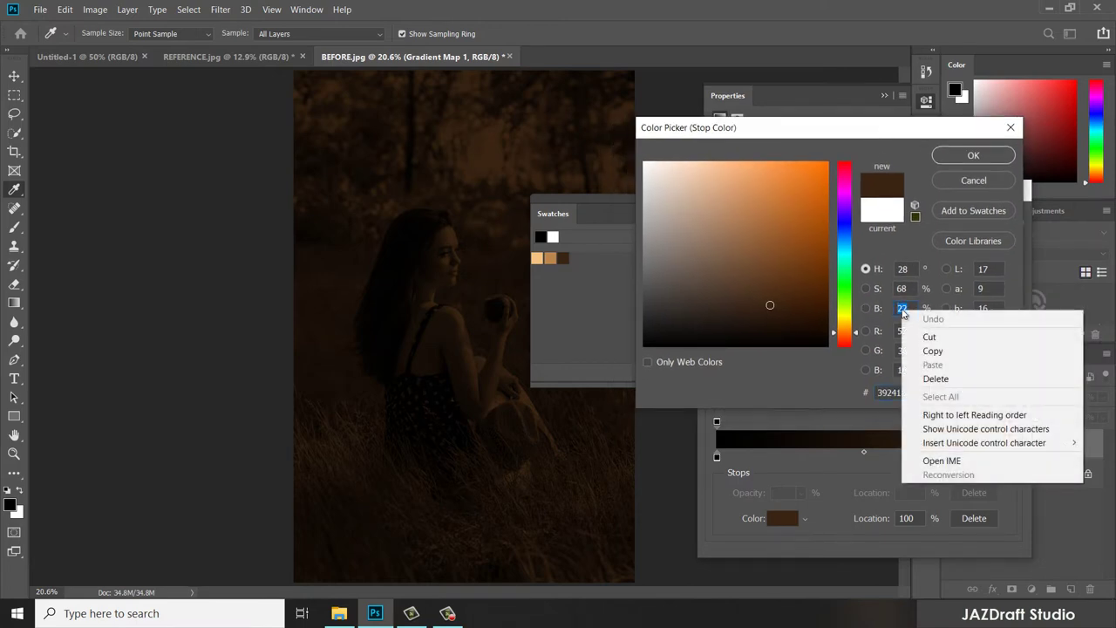
click(933, 351)
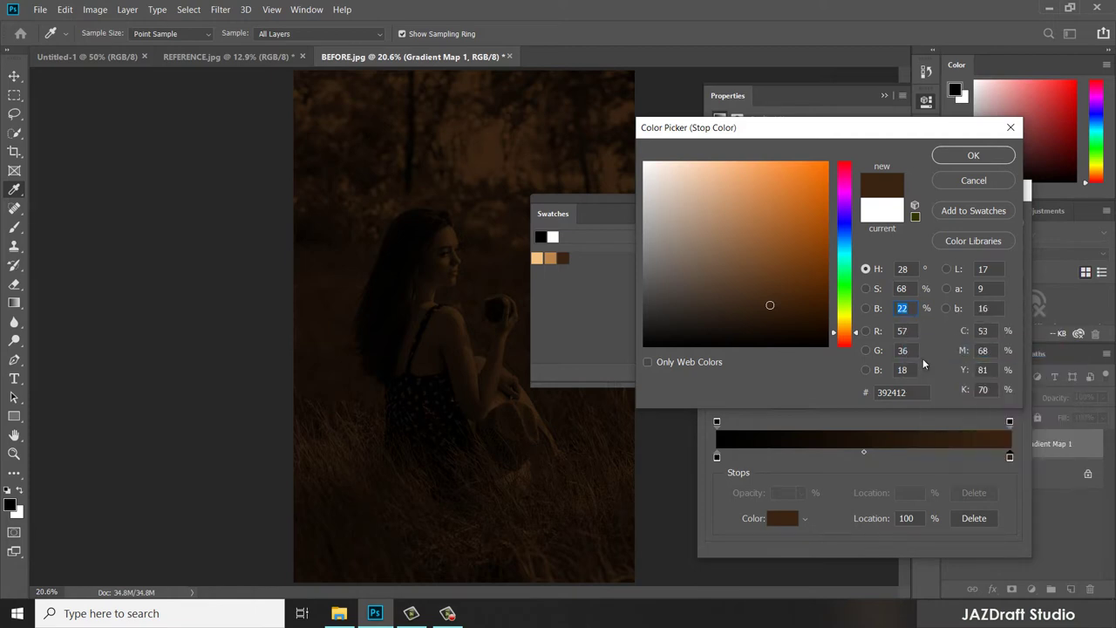
click(973, 155)
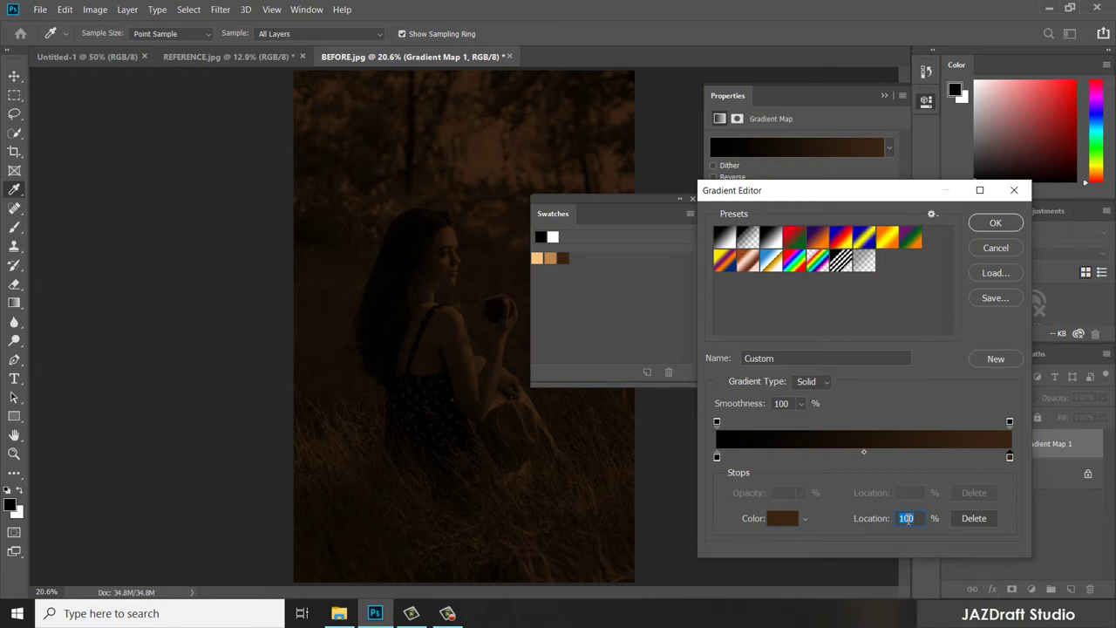
right_click(906, 520)
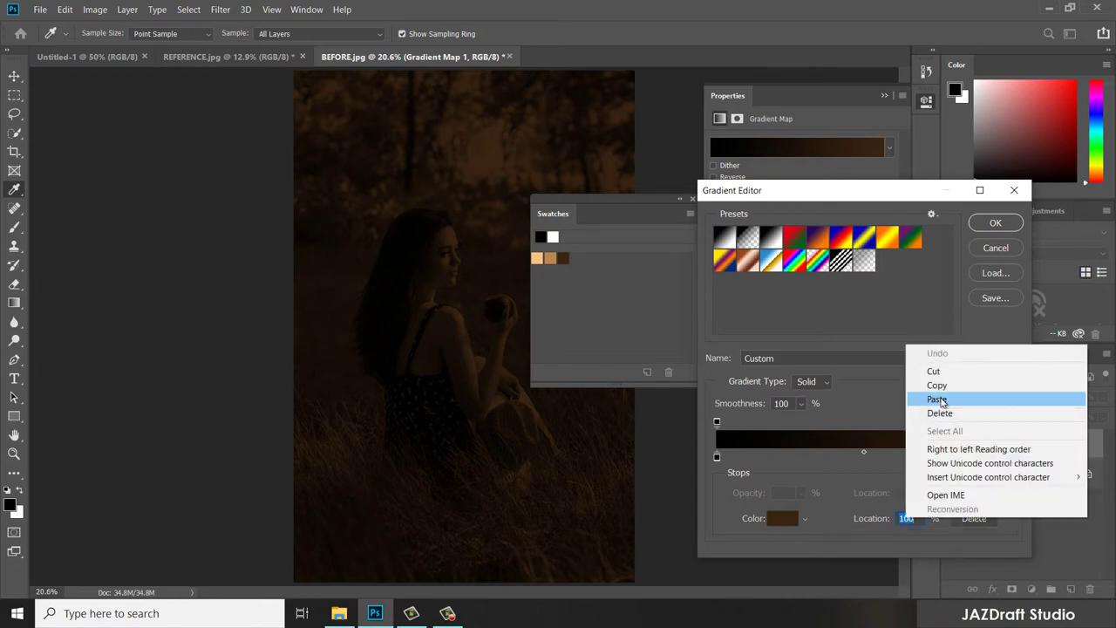
click(939, 399)
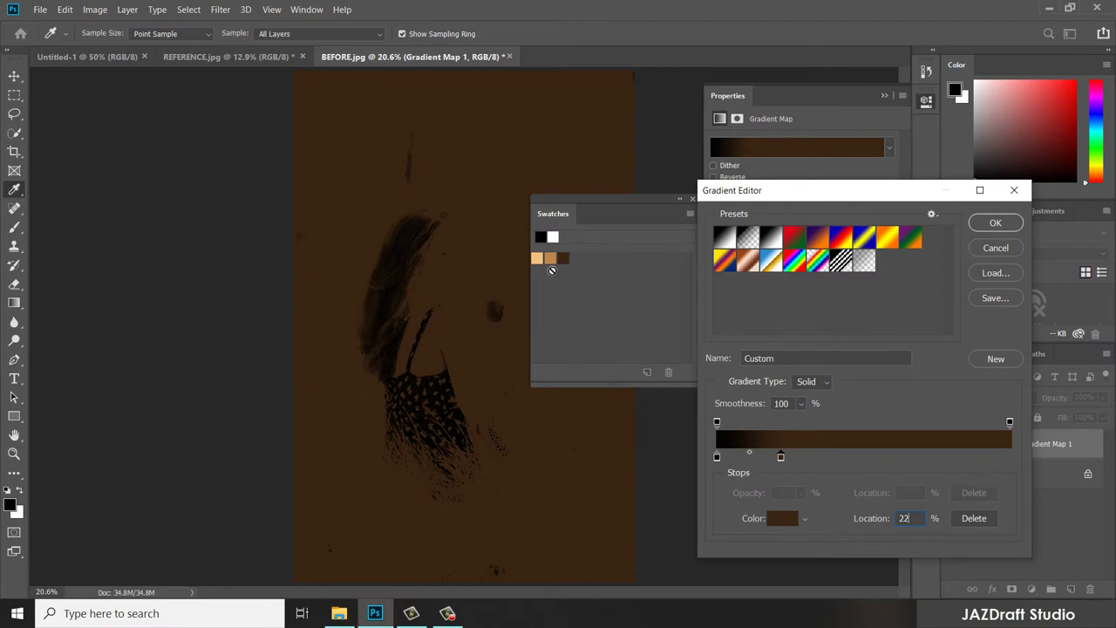
Step: Recolor the gradient's black stop with the medium brown swatch (bc864e) and paste its copied brightness value as the stop's location, 74%
double_click(716, 457)
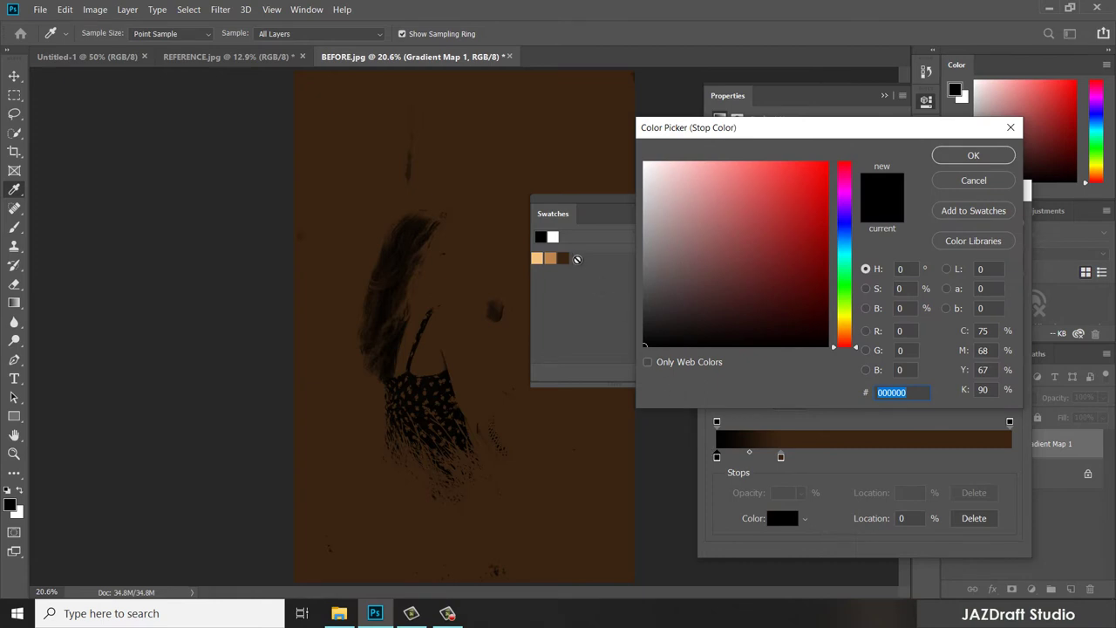
click(552, 256)
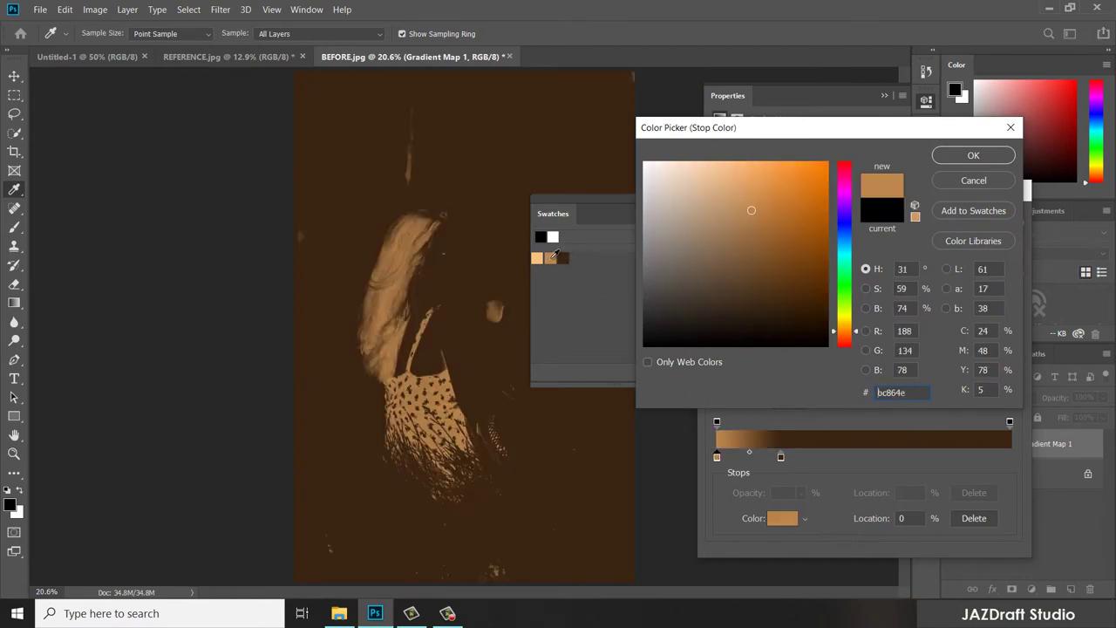
double_click(906, 308)
right_click(900, 310)
click(946, 367)
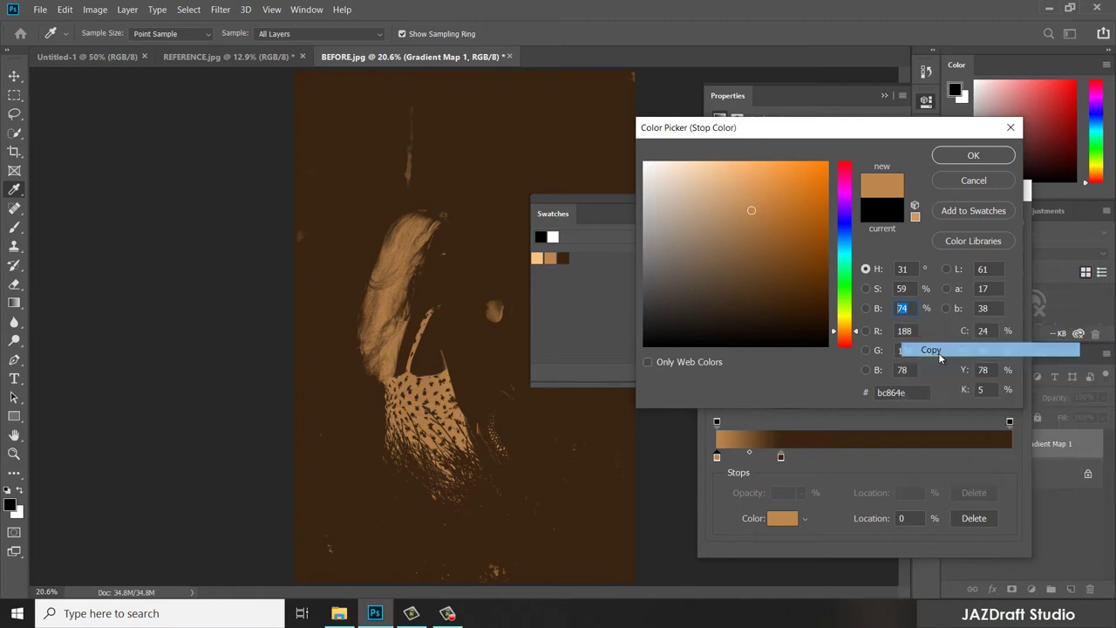
click(970, 156)
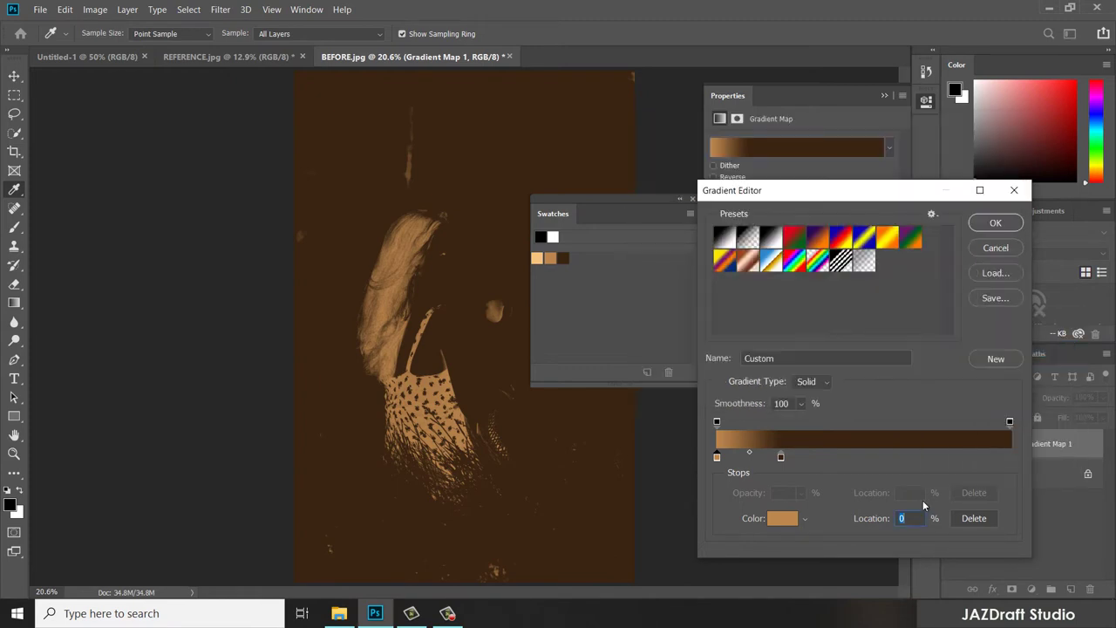
right_click(907, 521)
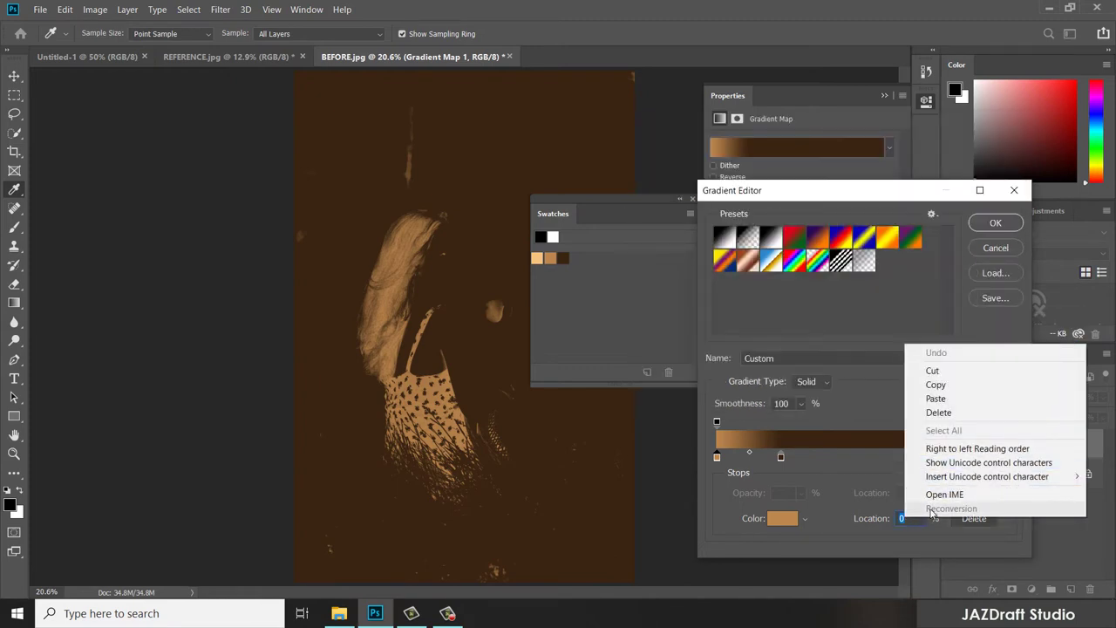
click(935, 398)
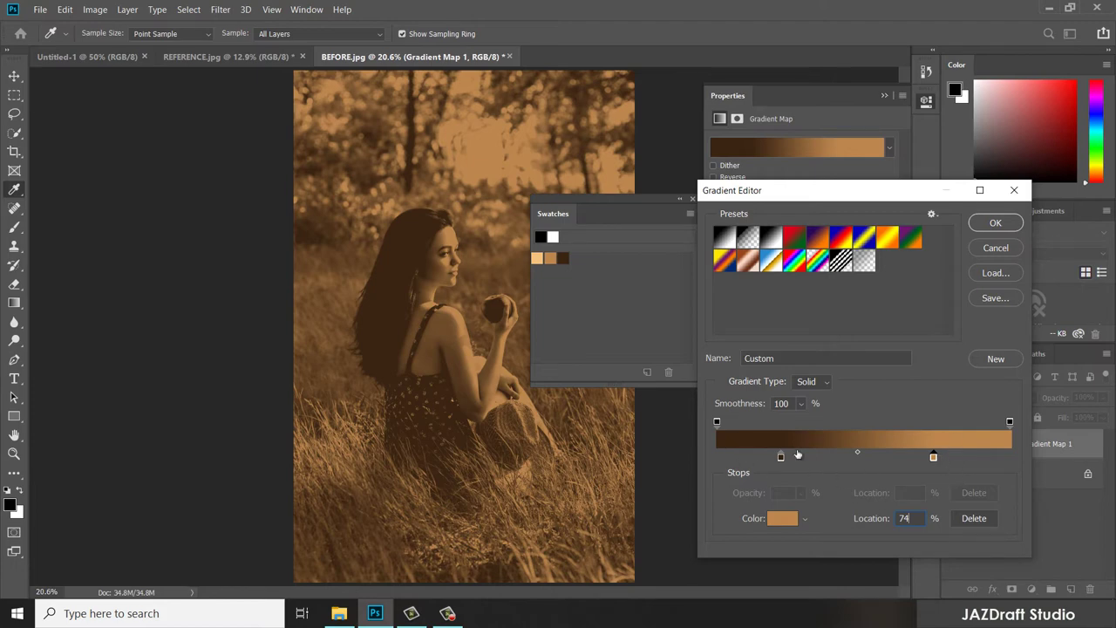
Step: Add a third gradient stop in the light tan swatch color (f4c181), paste its brightness value as the location, 96%, and accept the gradient
click(727, 454)
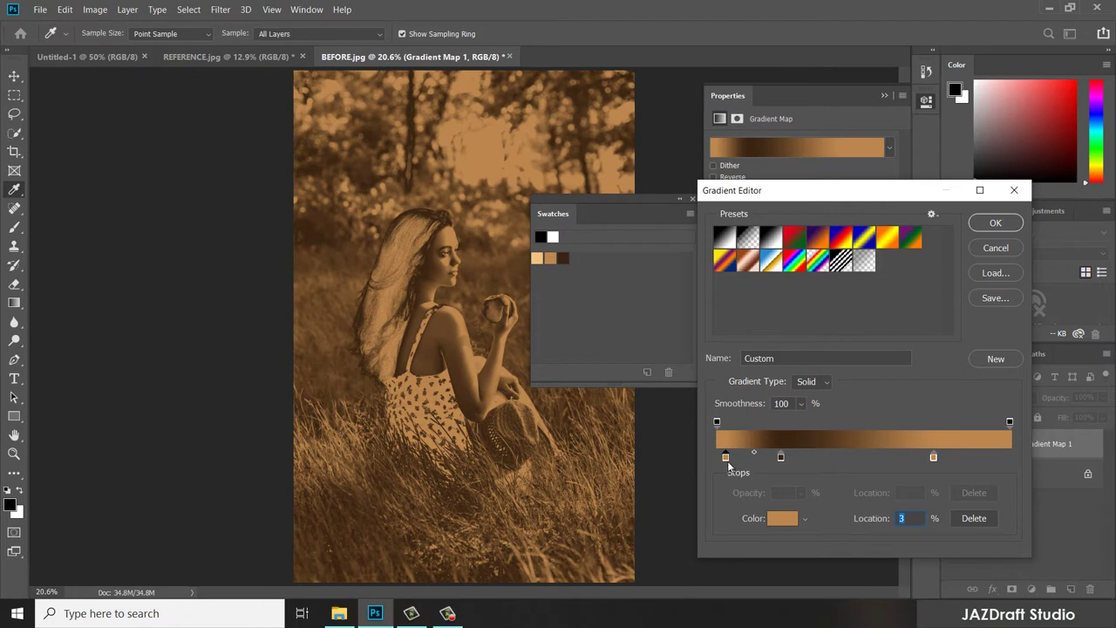
double_click(725, 457)
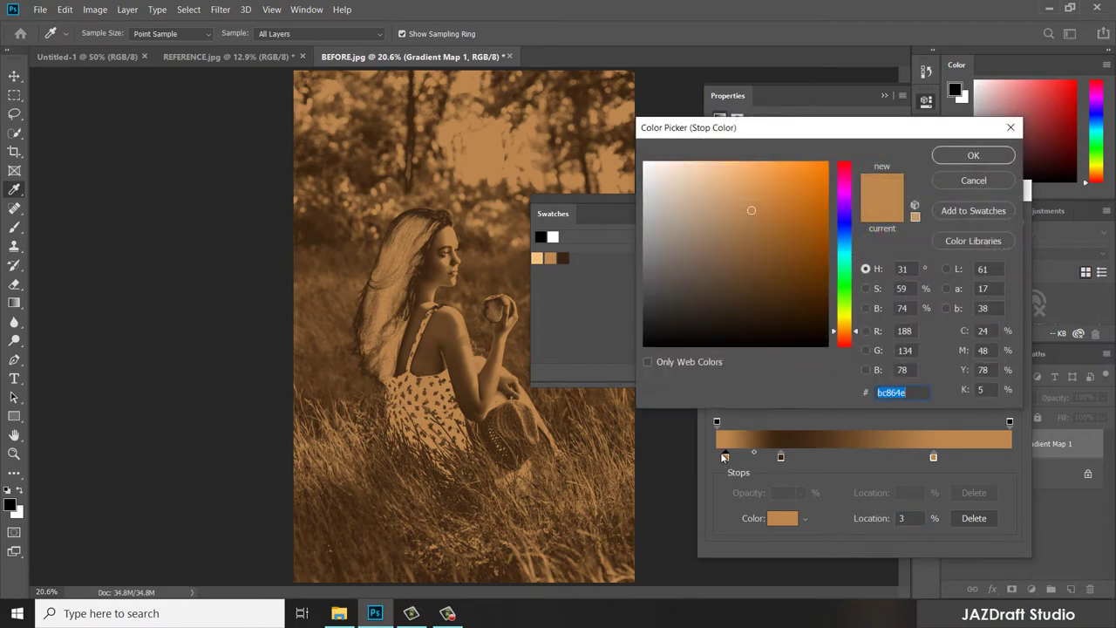
click(538, 256)
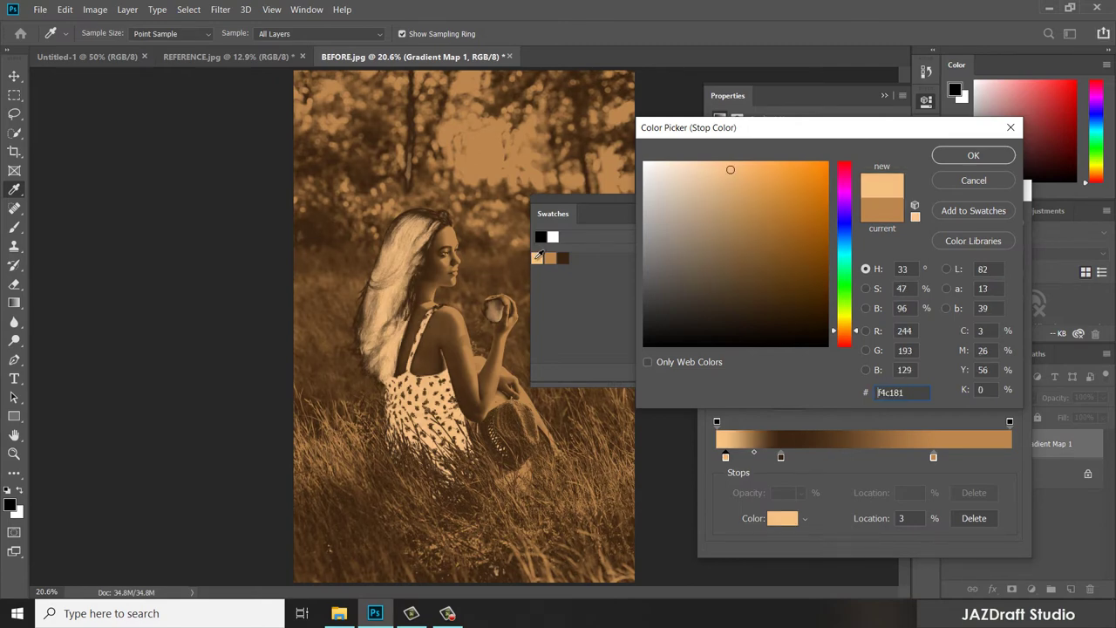
double_click(903, 308)
right_click(903, 309)
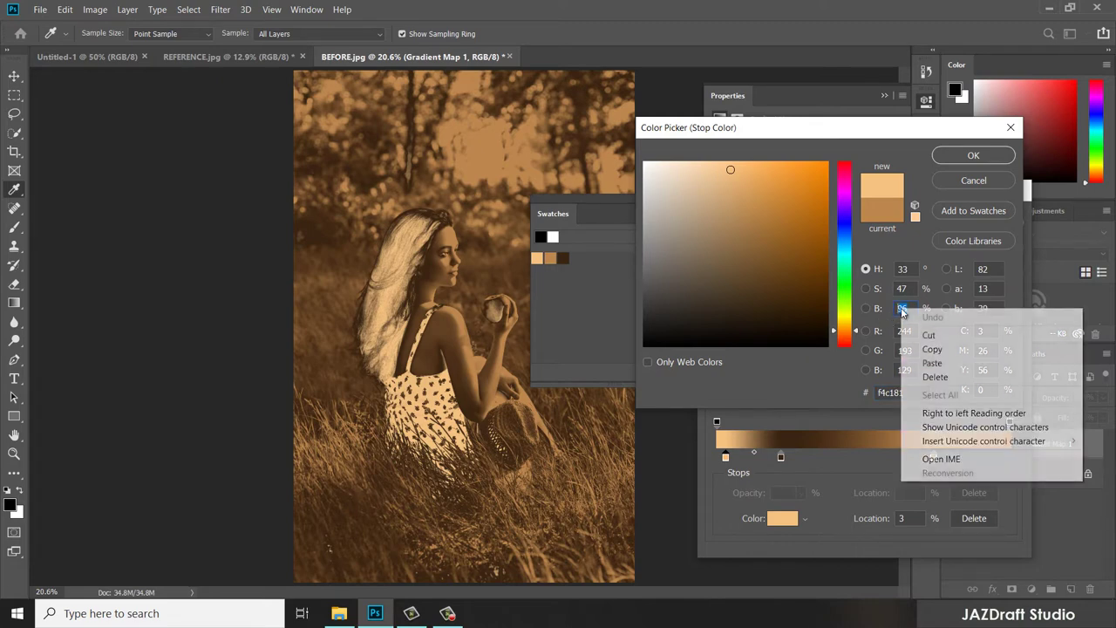
click(944, 350)
click(972, 155)
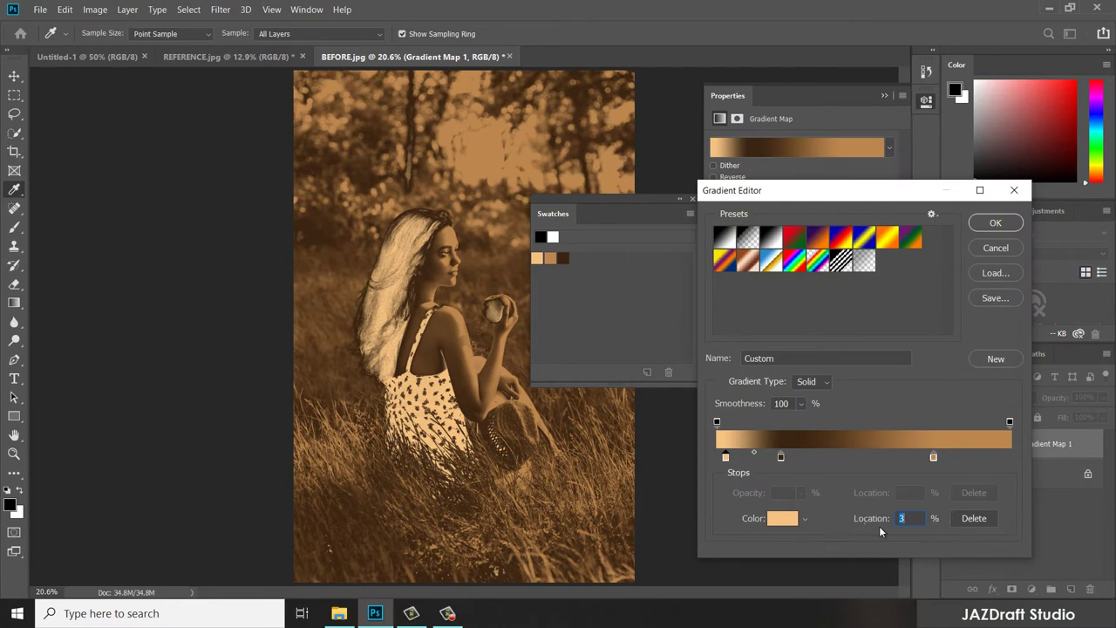
right_click(904, 517)
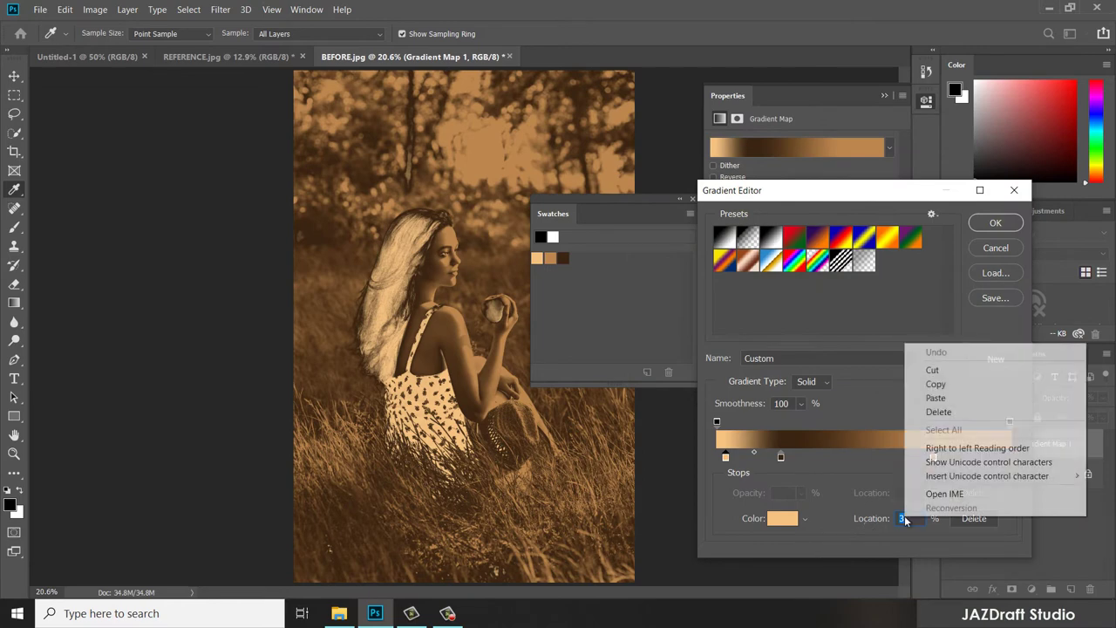
click(936, 398)
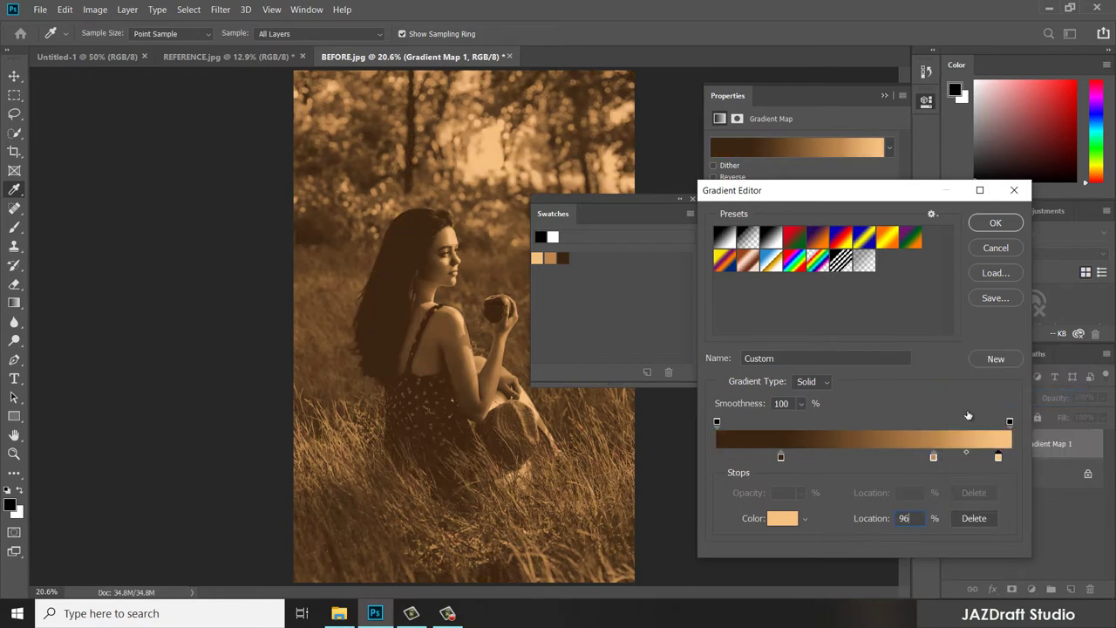
click(995, 223)
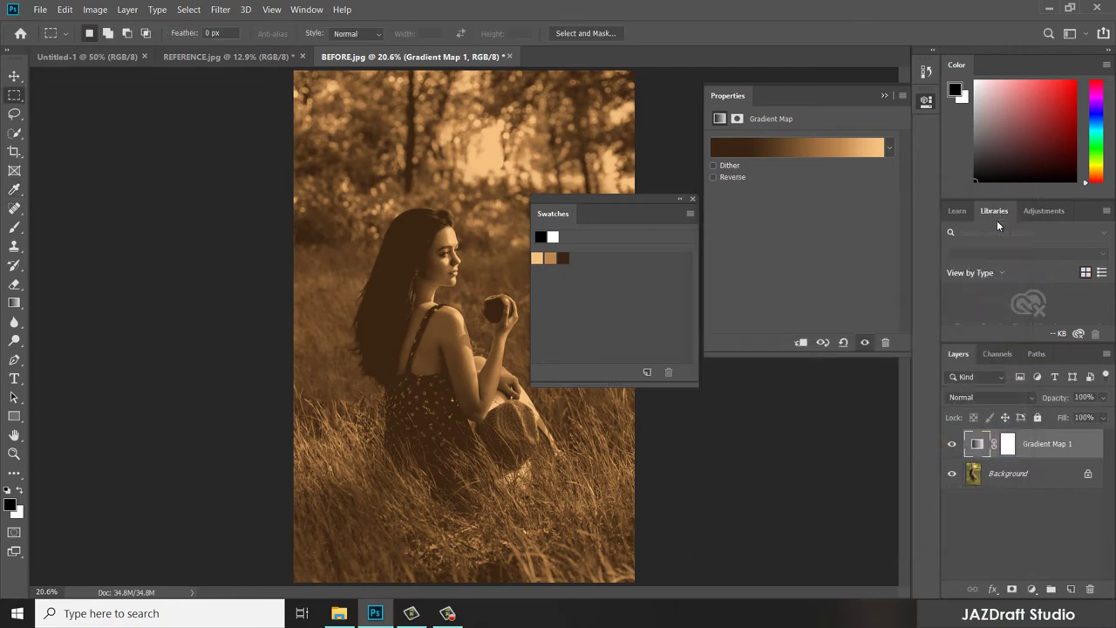
Step: Move the floating Swatches off the photo and set the Gradient Map 1 layer's blend mode to Soft Light
drag(624, 207, 811, 389)
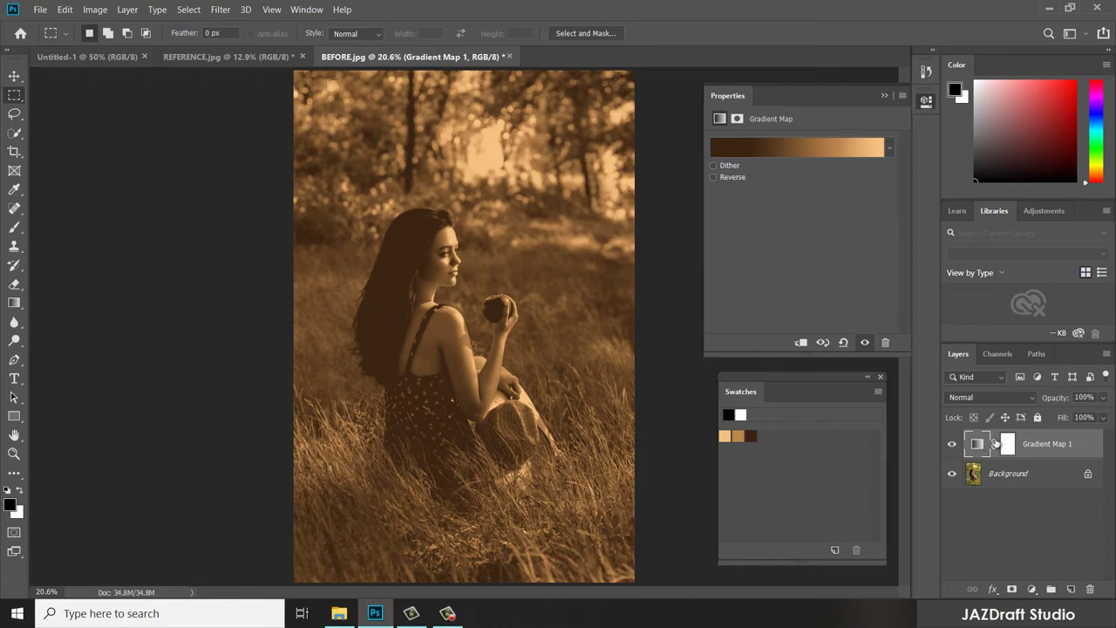
click(982, 396)
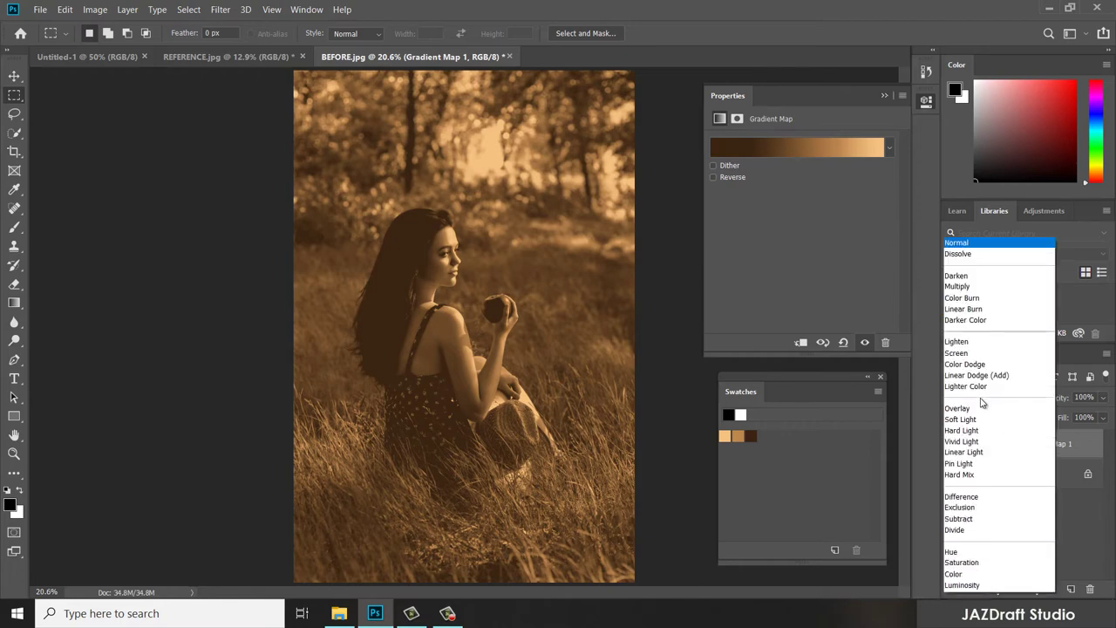
click(968, 421)
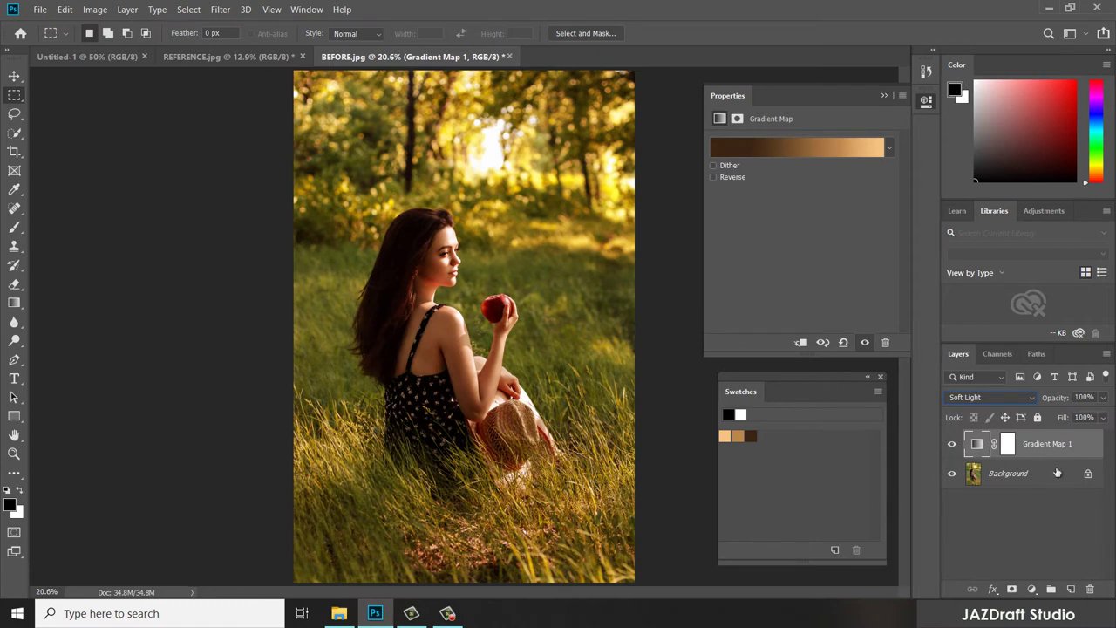
Step: Compare the photo with Gradient Map 1 hidden and shown, and close the floating Swatches
click(951, 444)
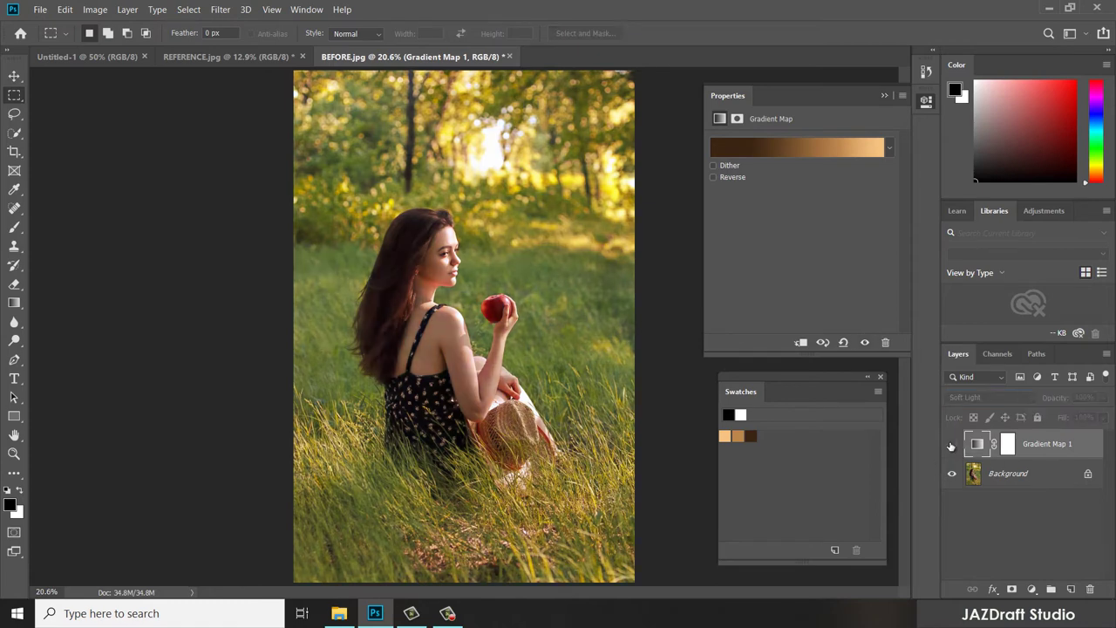
click(951, 446)
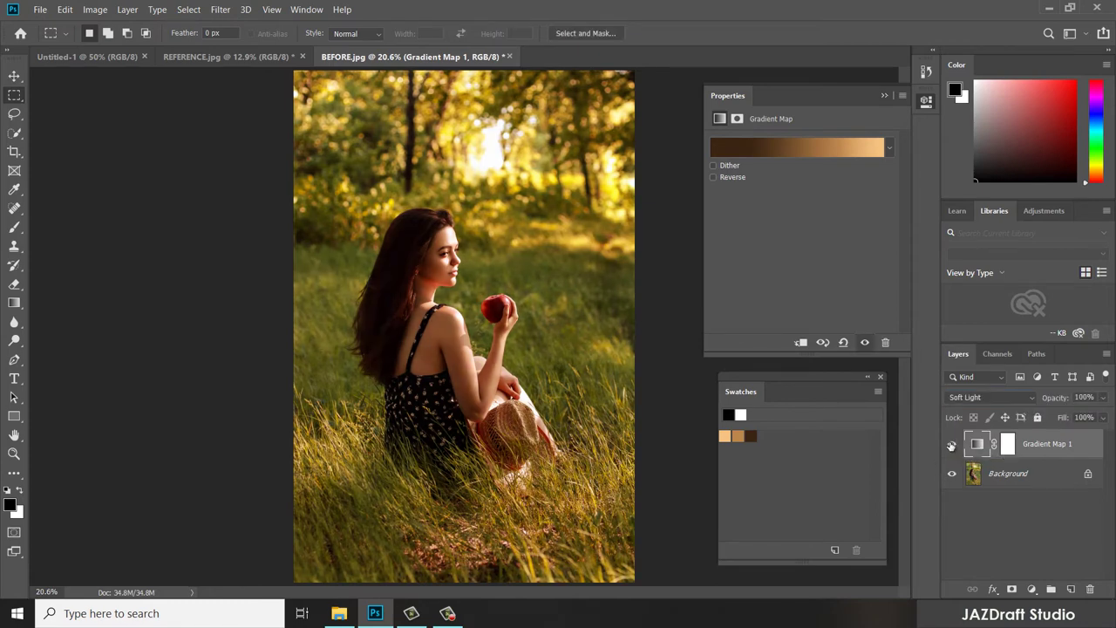
click(882, 378)
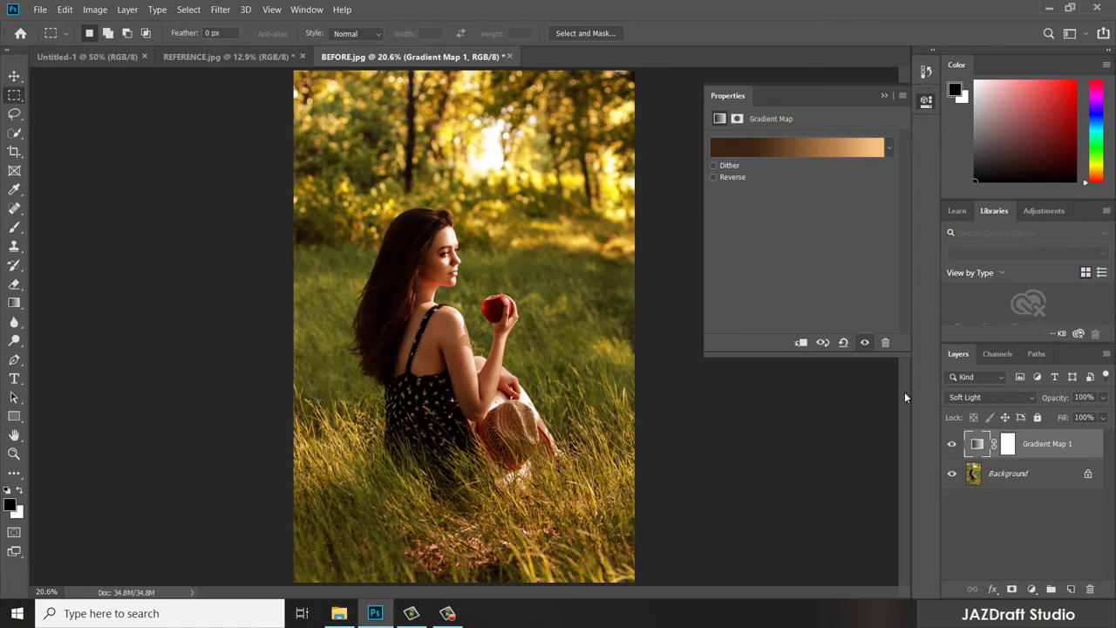
Step: Collapse the Gradient Map properties to give the layer list more room, and compare the BEFORE photo with REFERENCE.jpg
click(885, 95)
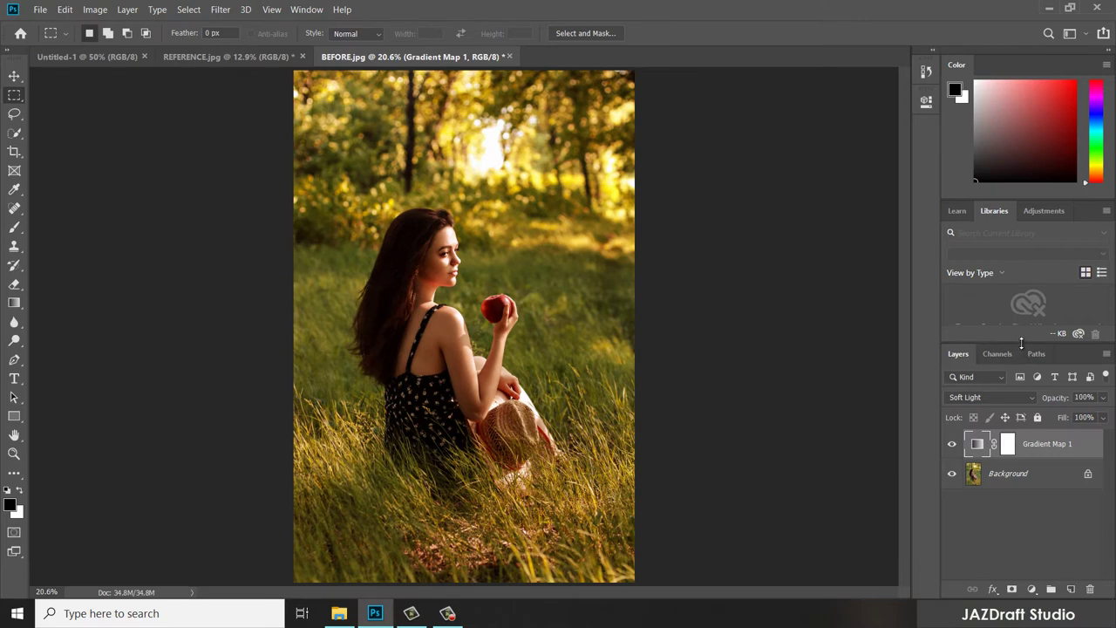
drag(1026, 330, 1031, 260)
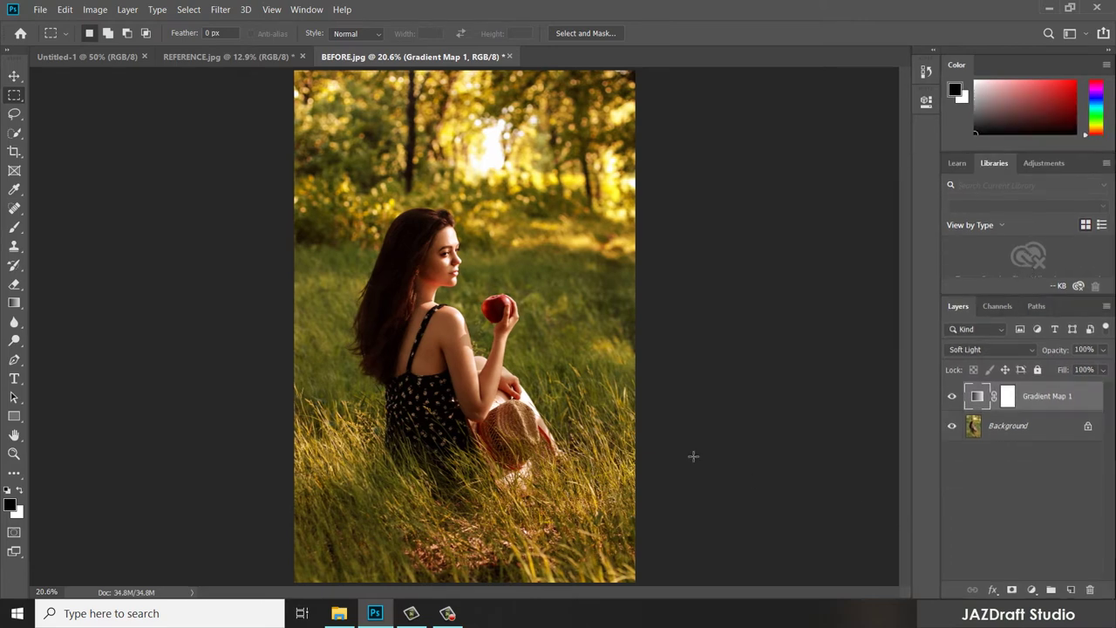
click(215, 58)
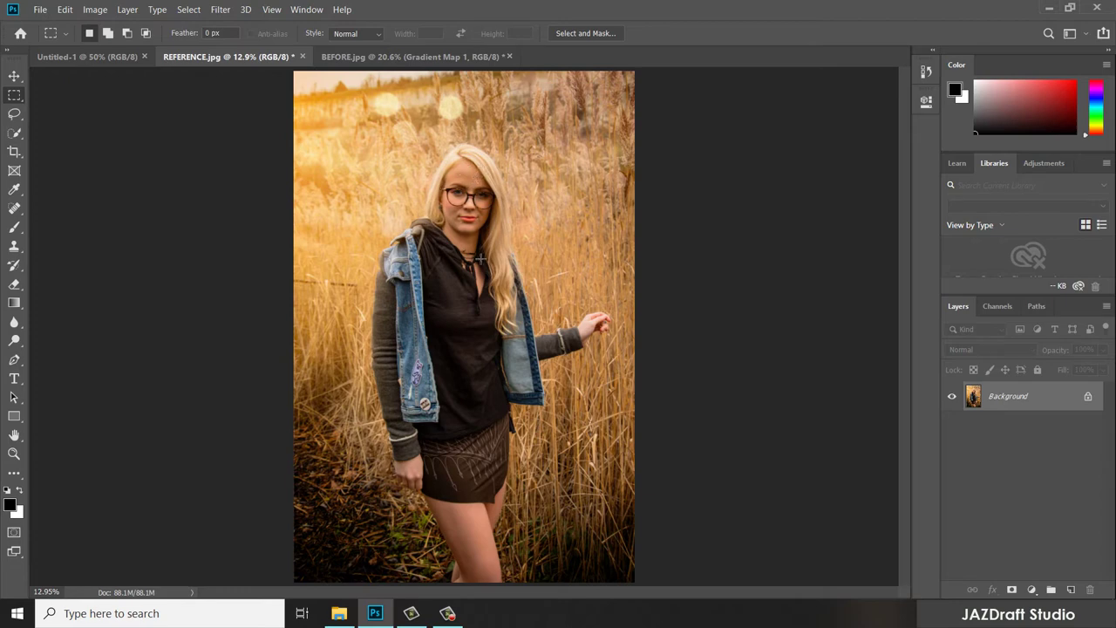
click(360, 56)
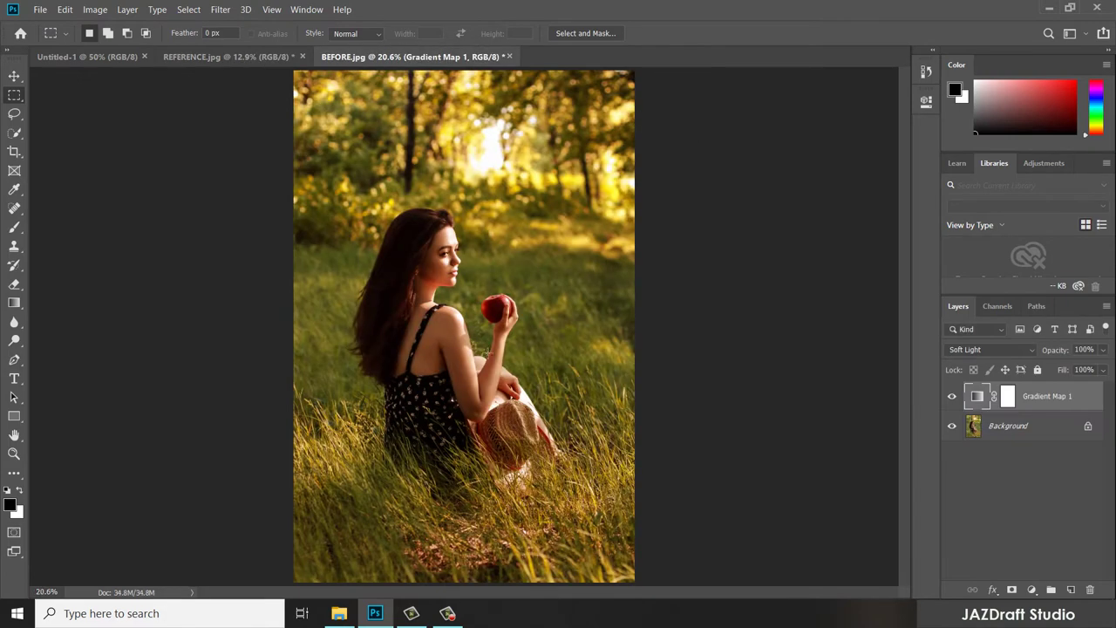
Step: Add an empty layer to REFERENCE.jpg and set the Eyedropper to sample a 3 by 3 Average from Current & Below
click(243, 54)
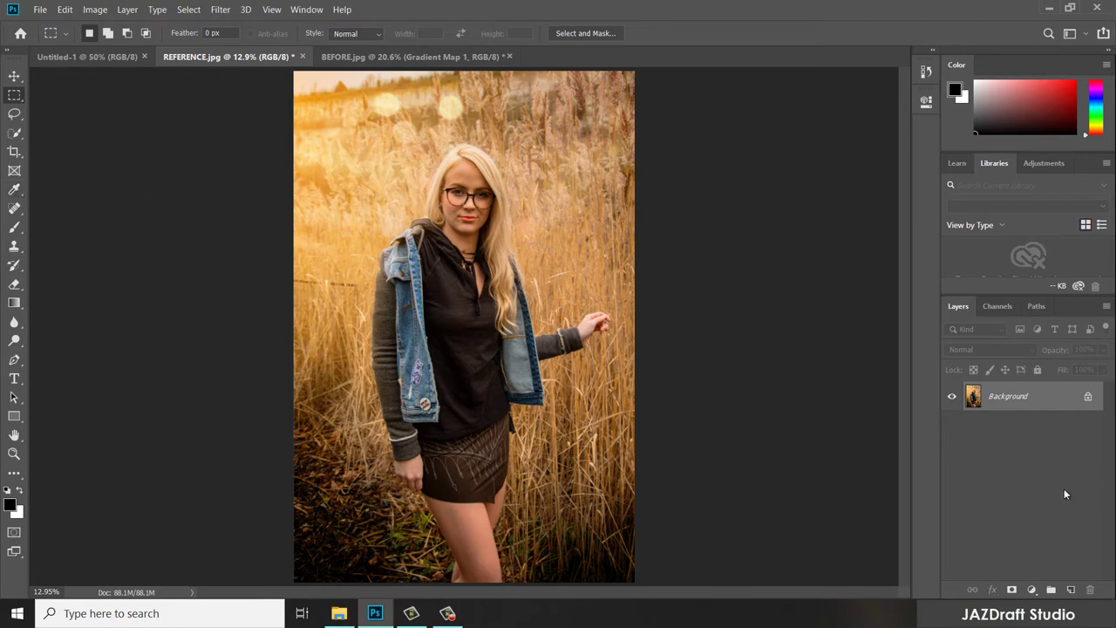
click(1072, 590)
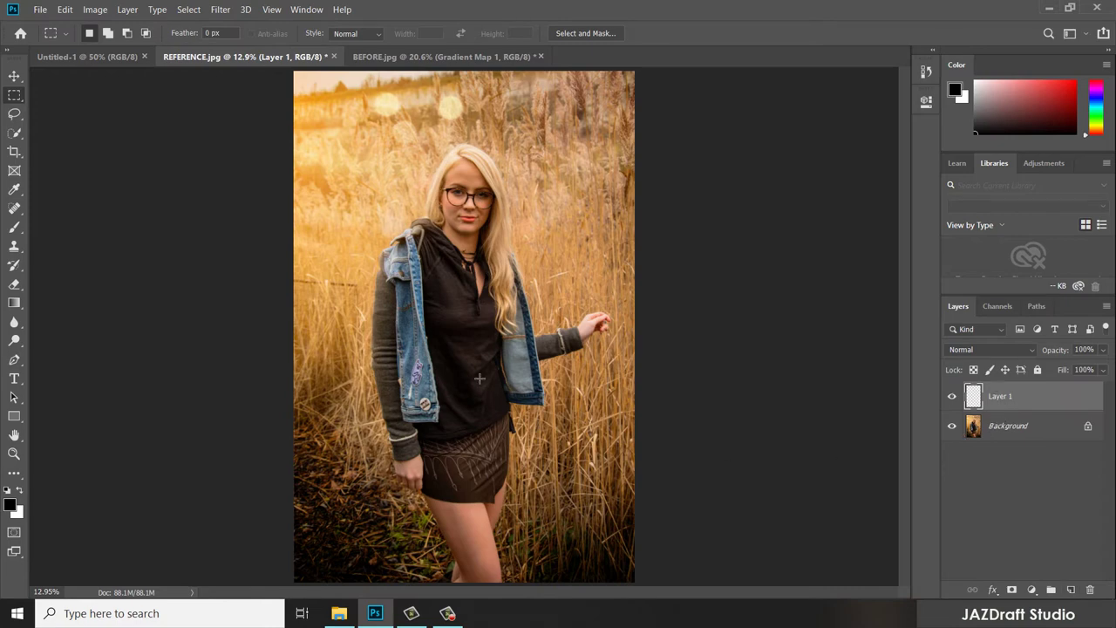
click(15, 191)
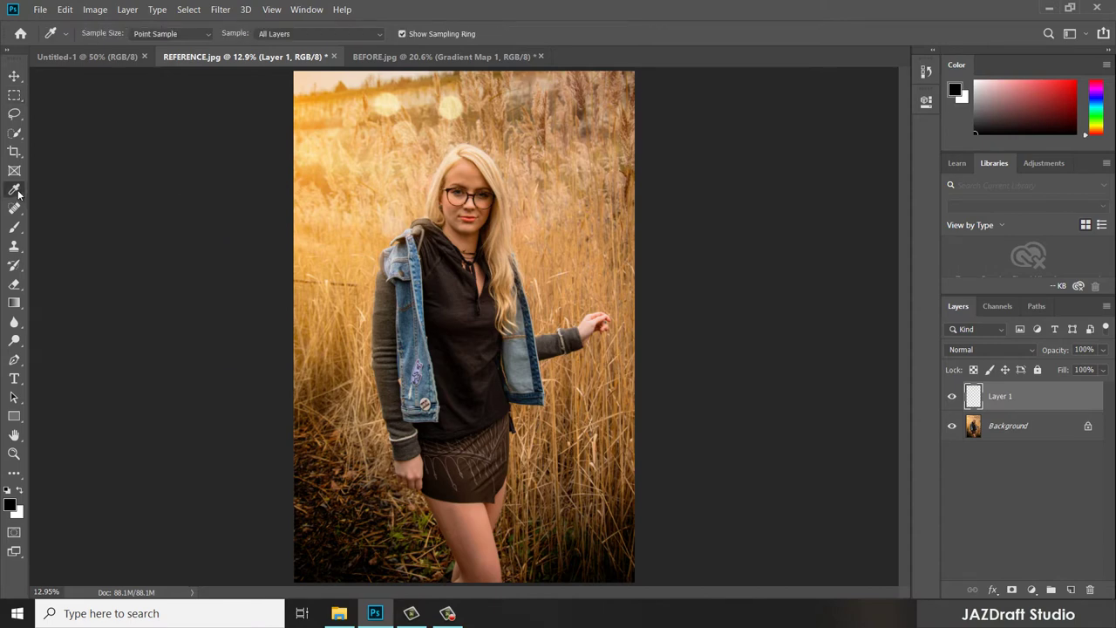
click(162, 34)
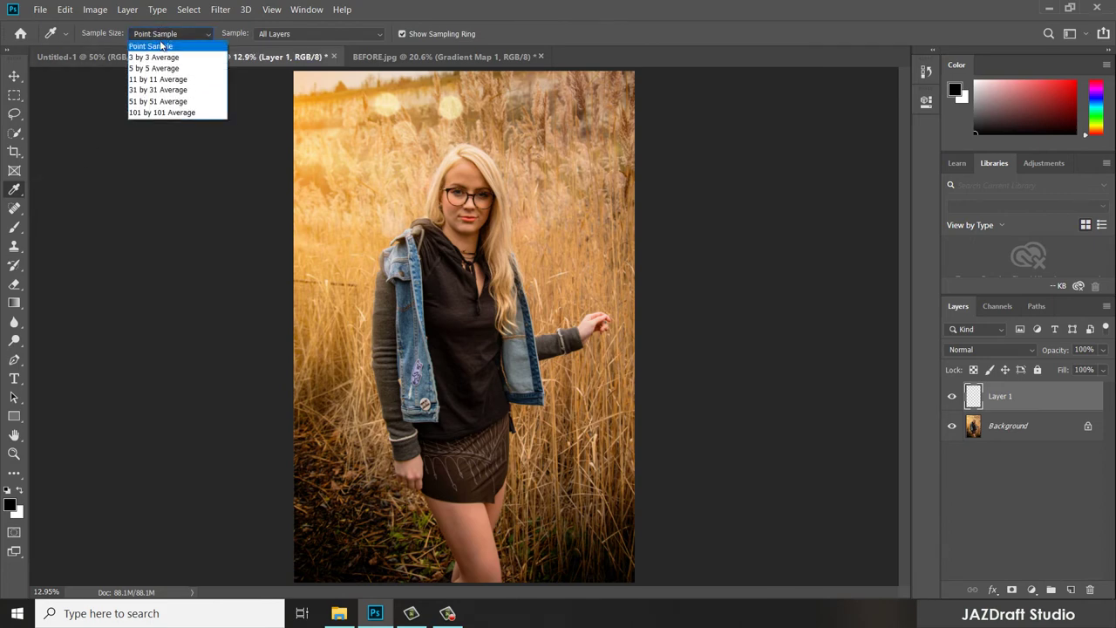
click(150, 60)
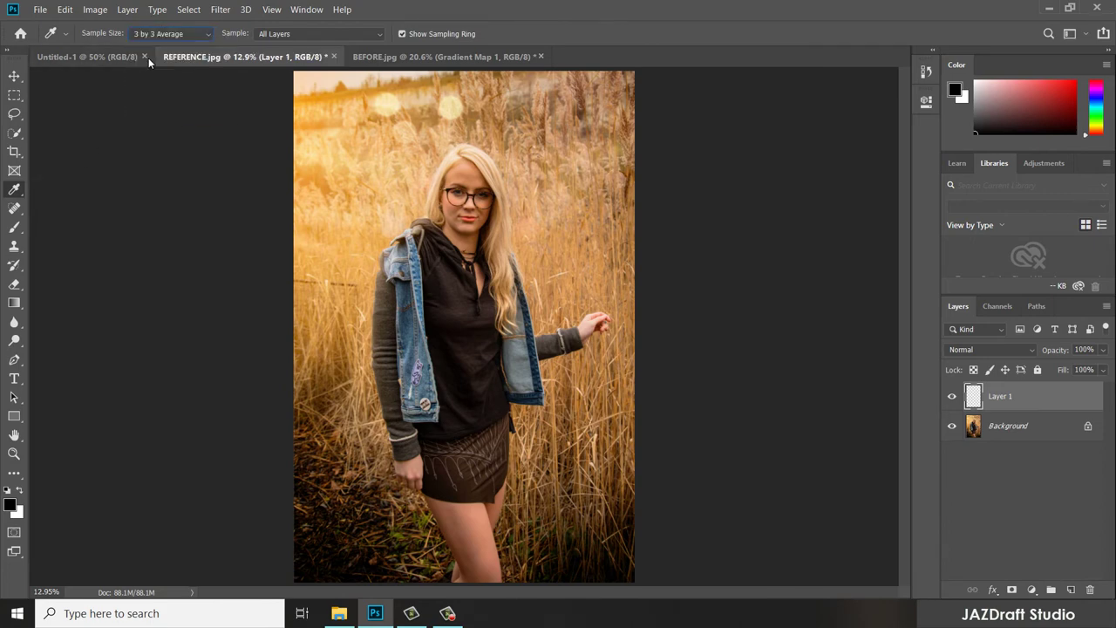
click(291, 35)
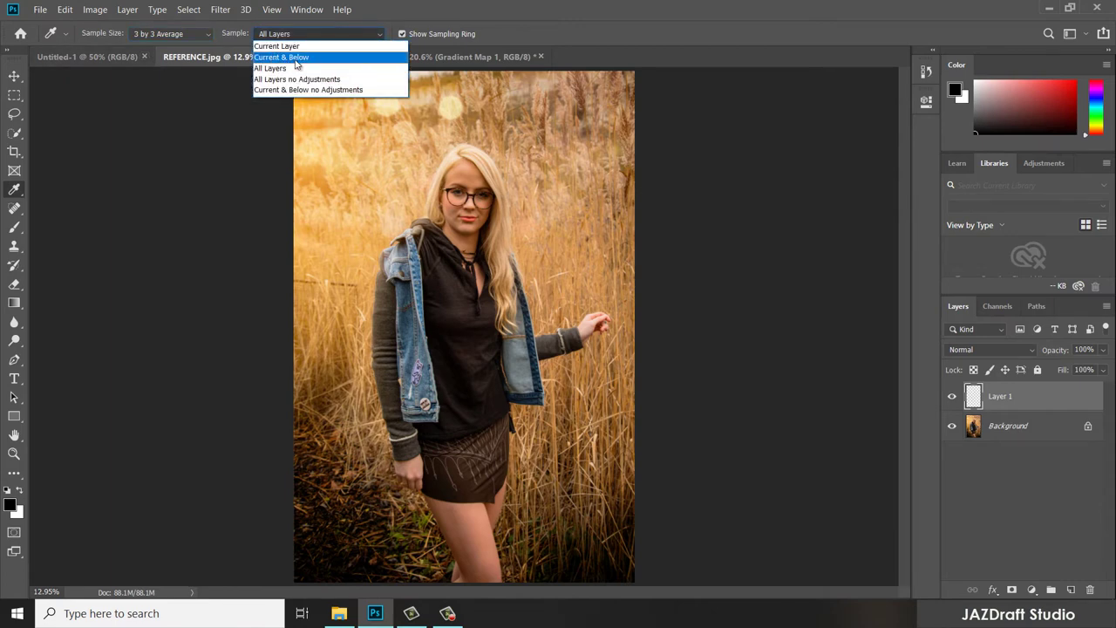
click(297, 57)
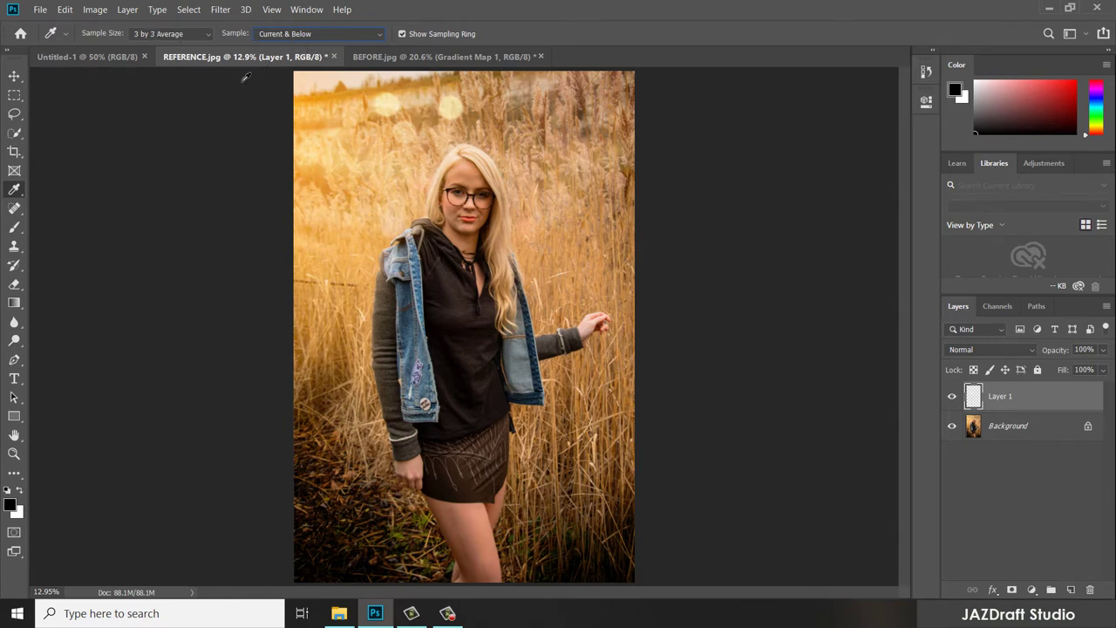
Step: Switch to the Brush tool and rename the new layer in REFERENCE.jpg as color sample
click(15, 229)
key(ctrl+equal)
key(ctrl+equal)
key(ctrl+equal)
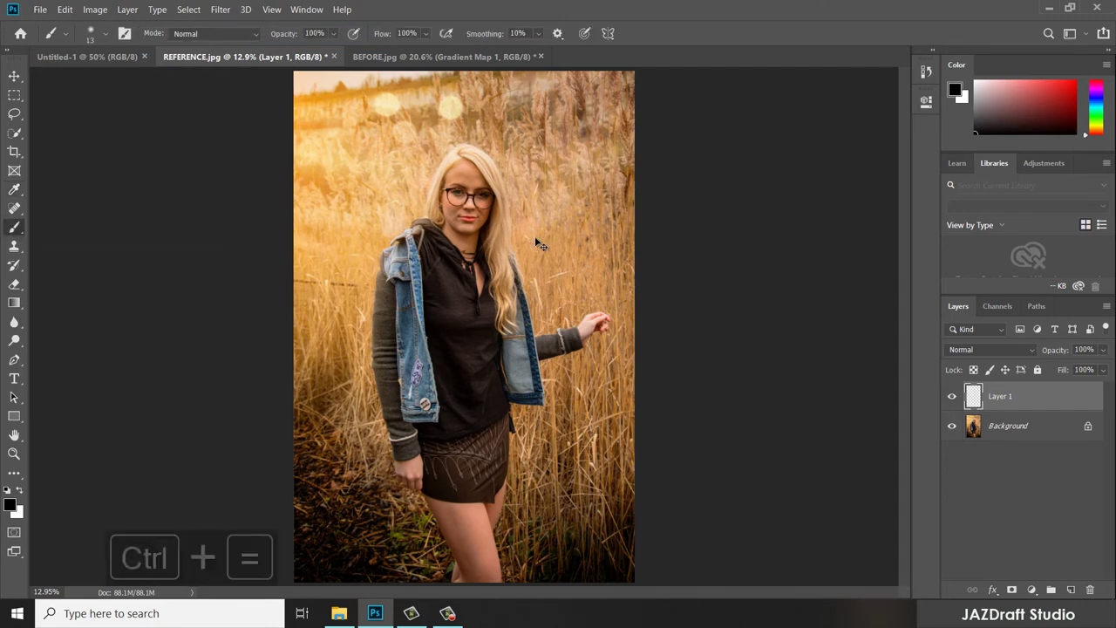
scroll(577, 179, up, 2)
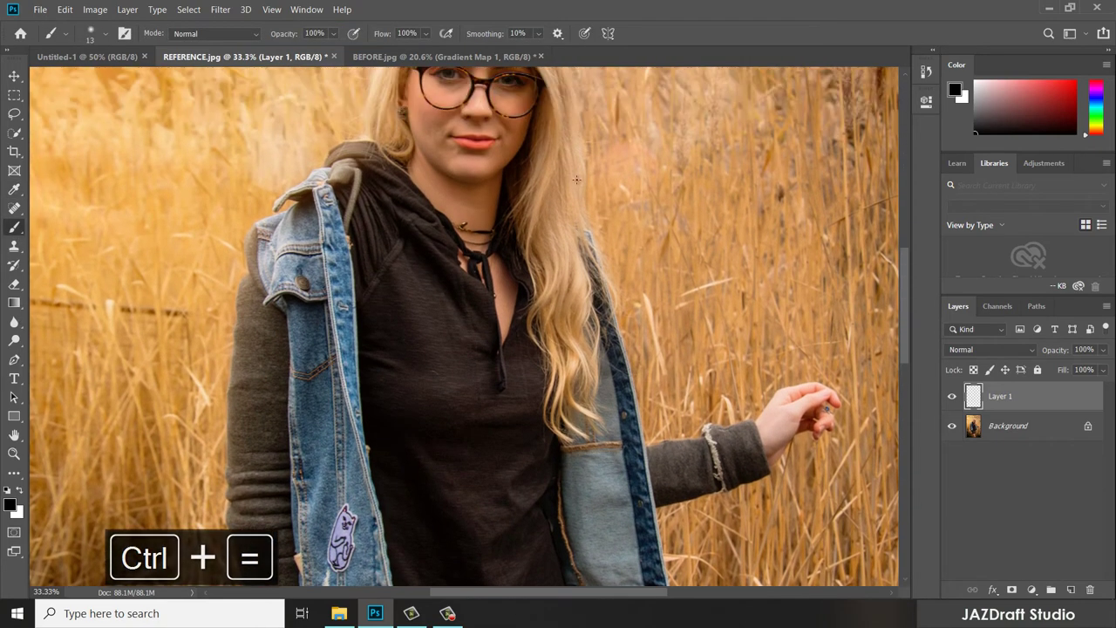
key(ctrl+minus)
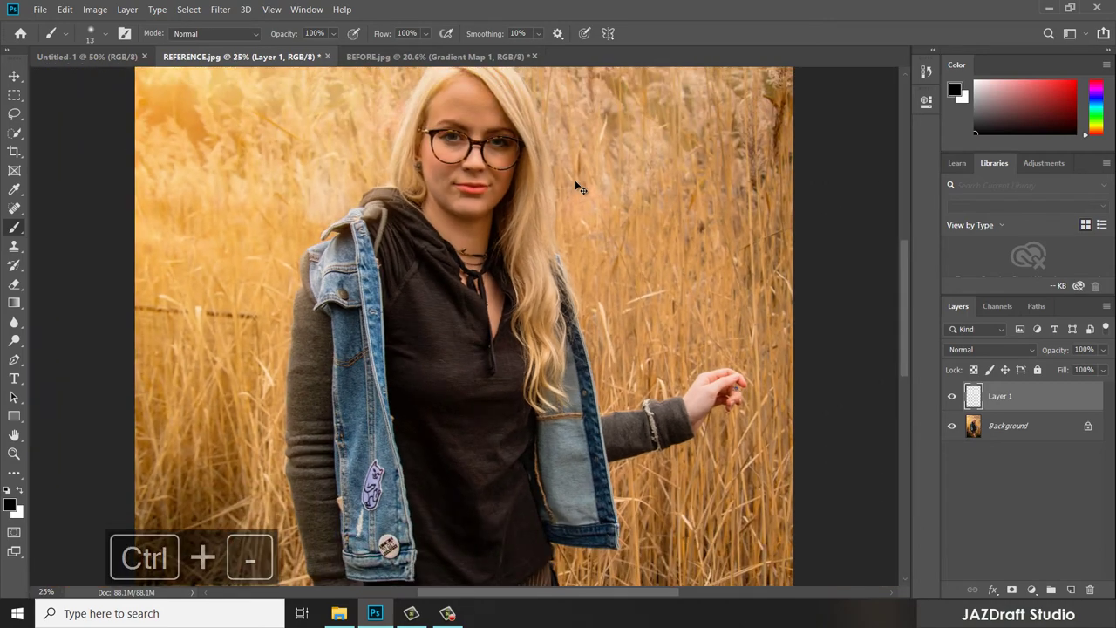
key(ctrl+equal)
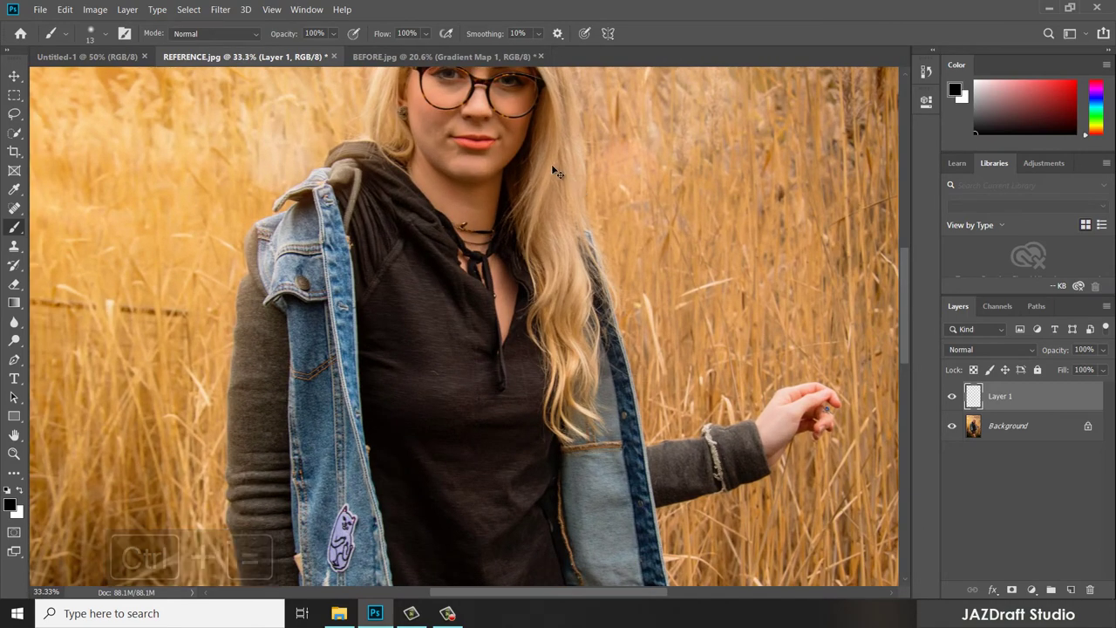
key(ctrl+equal)
key(ctrl+equal)
scroll(590, 163, up, 15)
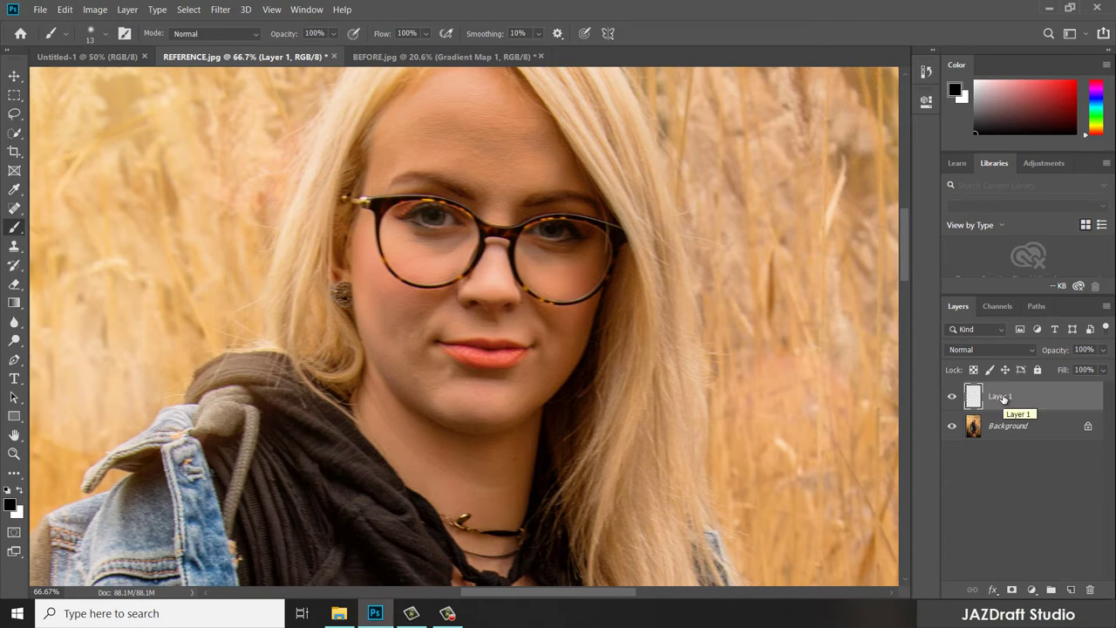
double_click(1001, 397)
text(co)
text(lor sample)
key(Return)
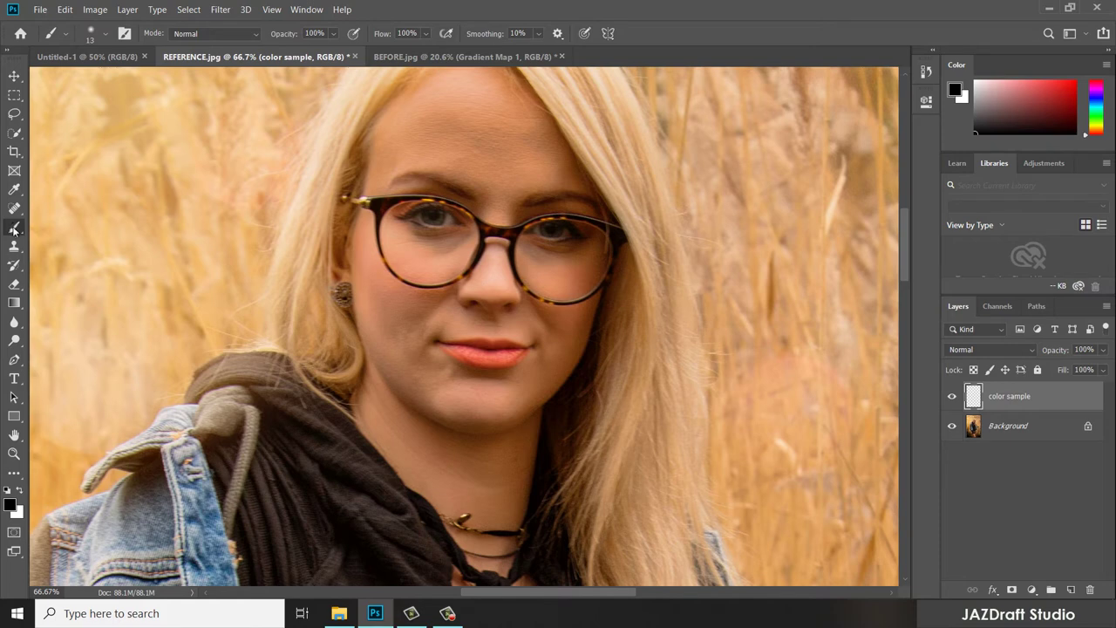
Step: Sample the light skin tone from the woman's nose and enlarge the brush to 300 px
click(498, 275)
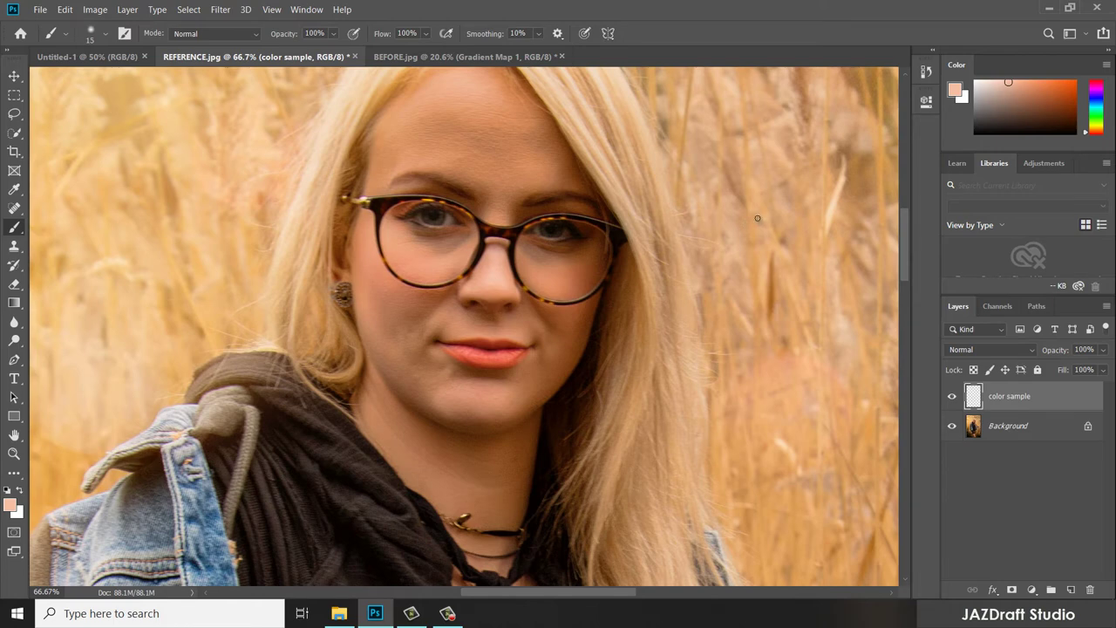
key(bracketright)
key(bracketright)
key(bracketright)
key(bracketright)
key(bracketright)
key(bracketright)
key(bracketright)
key(bracketright)
key(bracketright)
key(bracketright)
key(bracketright)
key(bracketright)
key(bracketright)
key(bracketright)
key(bracketright)
key(bracketright)
key(bracketright)
key(bracketleft)
key(bracketleft)
key(bracketleft)
key(bracketleft)
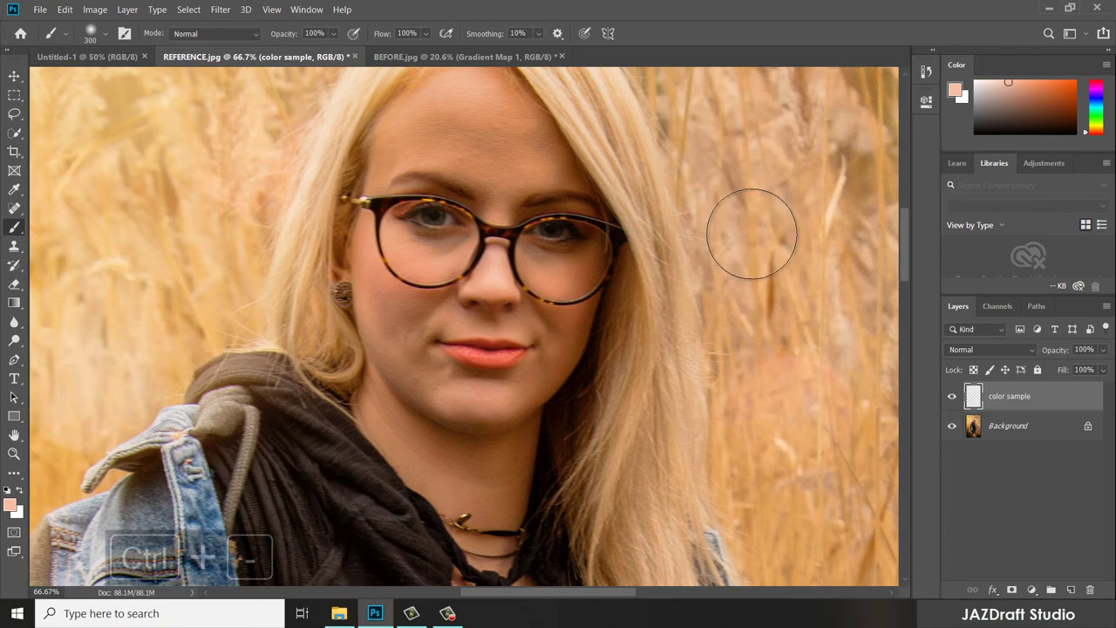
key(ctrl+minus)
drag(690, 221, 822, 219)
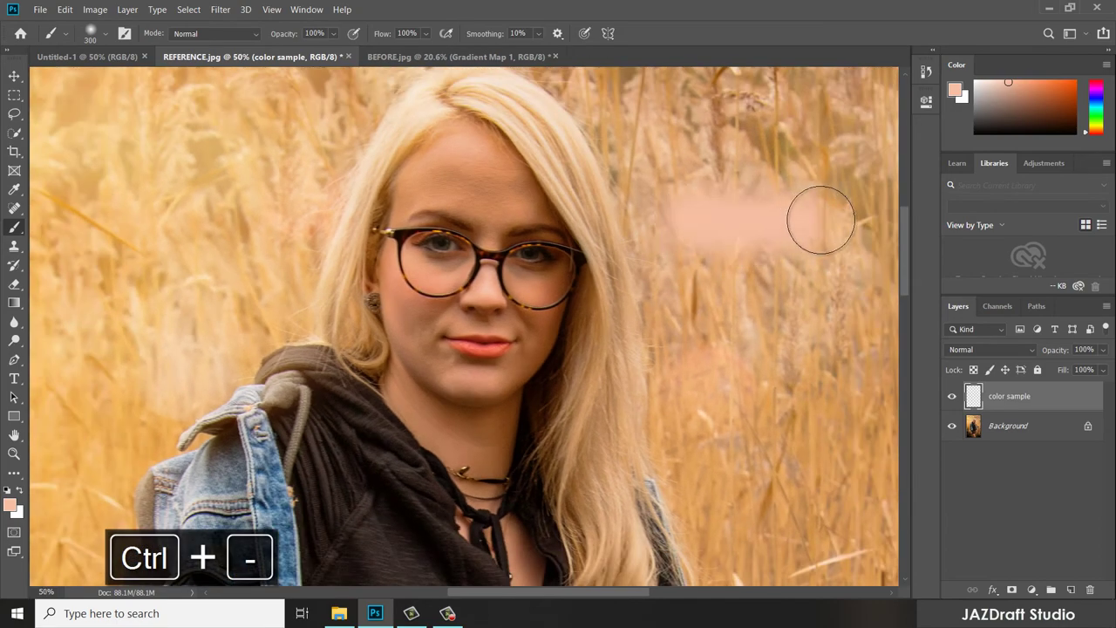
drag(753, 239, 782, 232)
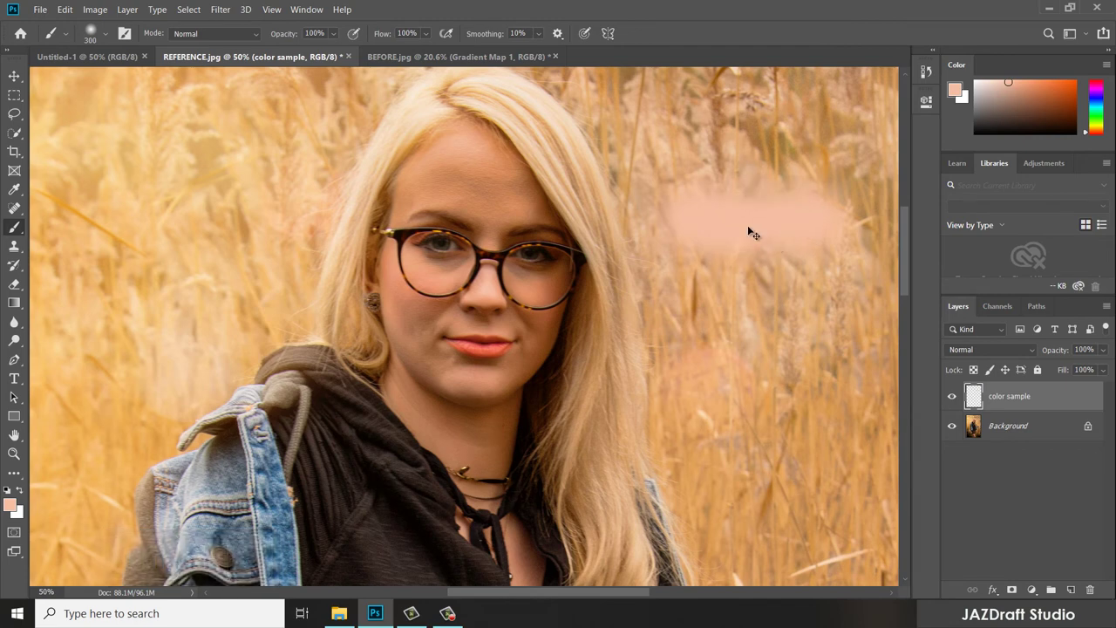
key(ctrl+z)
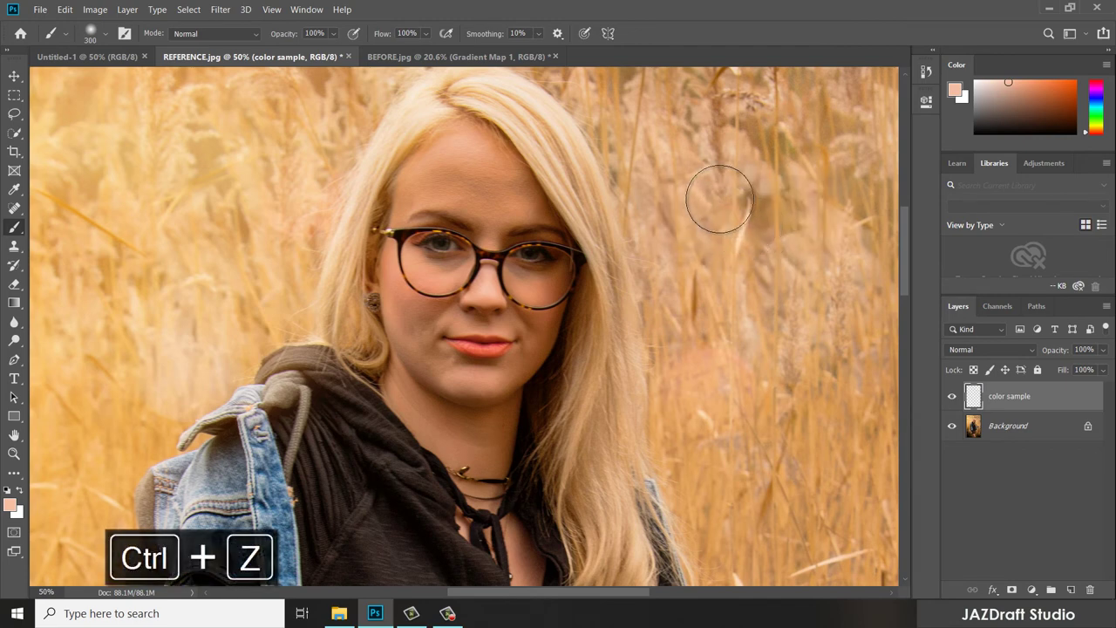
right_click(713, 191)
click(689, 174)
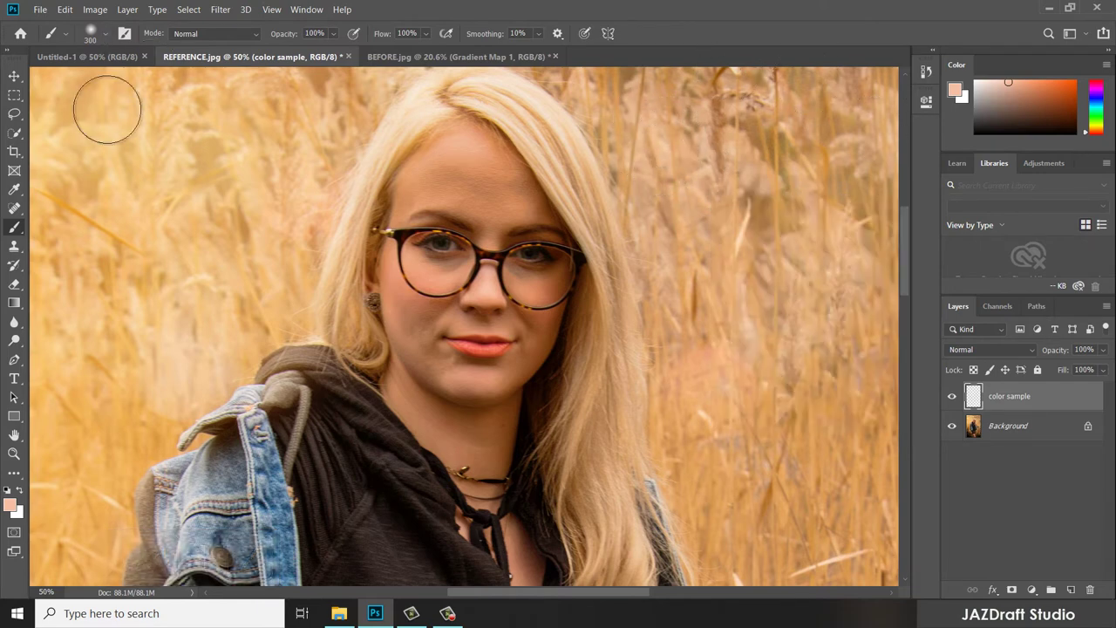
Step: Raise the brush hardness to its maximum and paint a horizontal light skin-tone swatch over the grass beside the woman's face
click(108, 33)
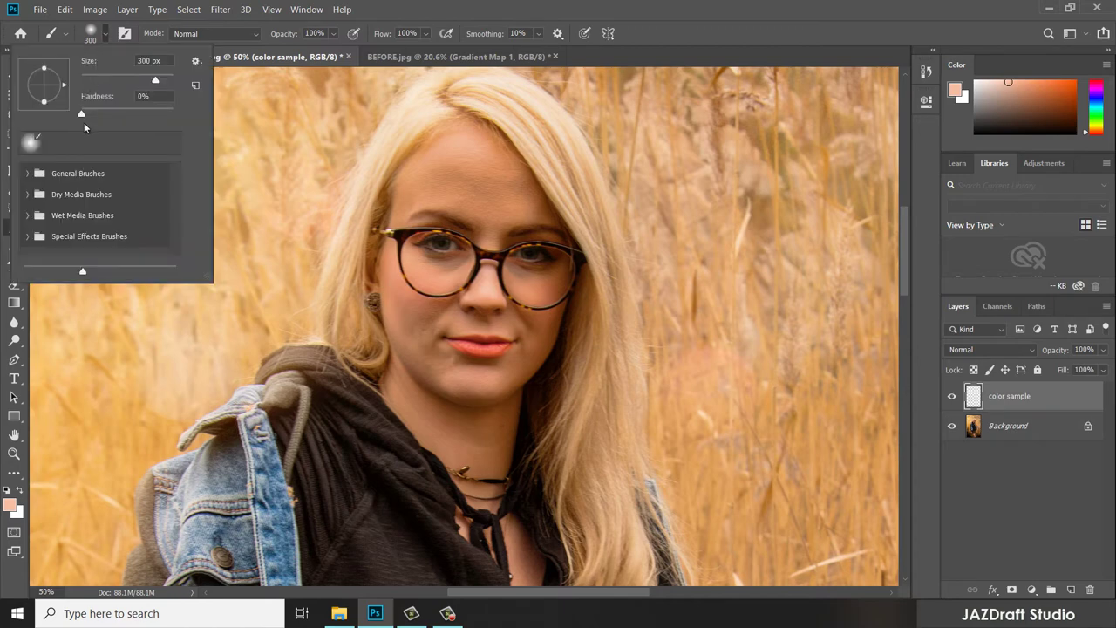
drag(82, 114, 212, 119)
click(674, 198)
drag(674, 198, 850, 195)
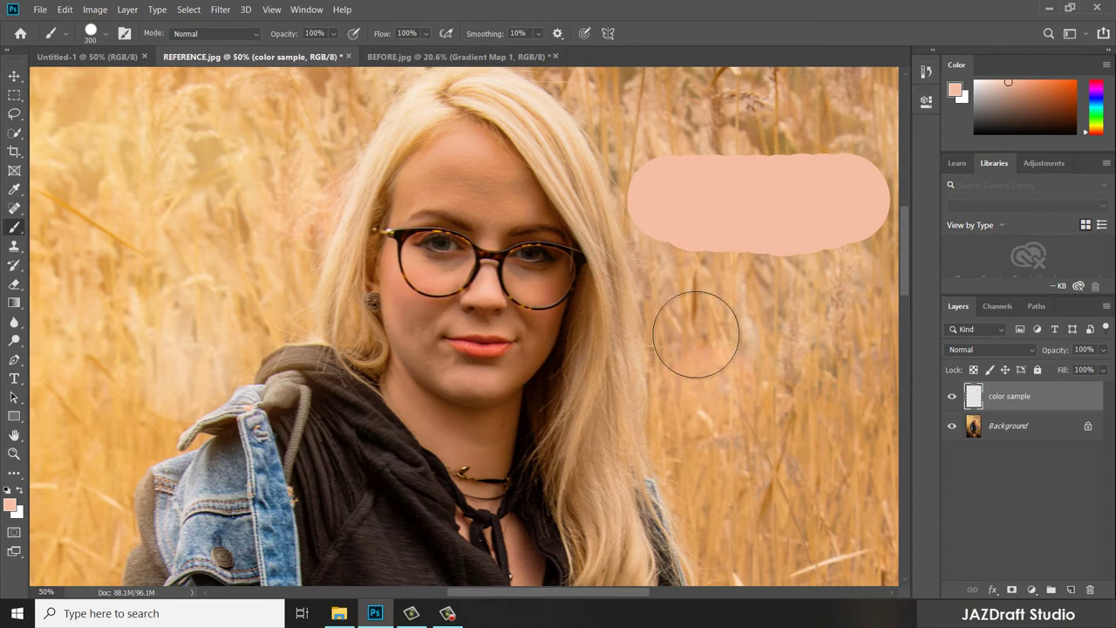
Step: Sample the brown skin shadow on the woman's neck below the chin and paint a second swatch beneath the light one
scroll(695, 334, down, 2)
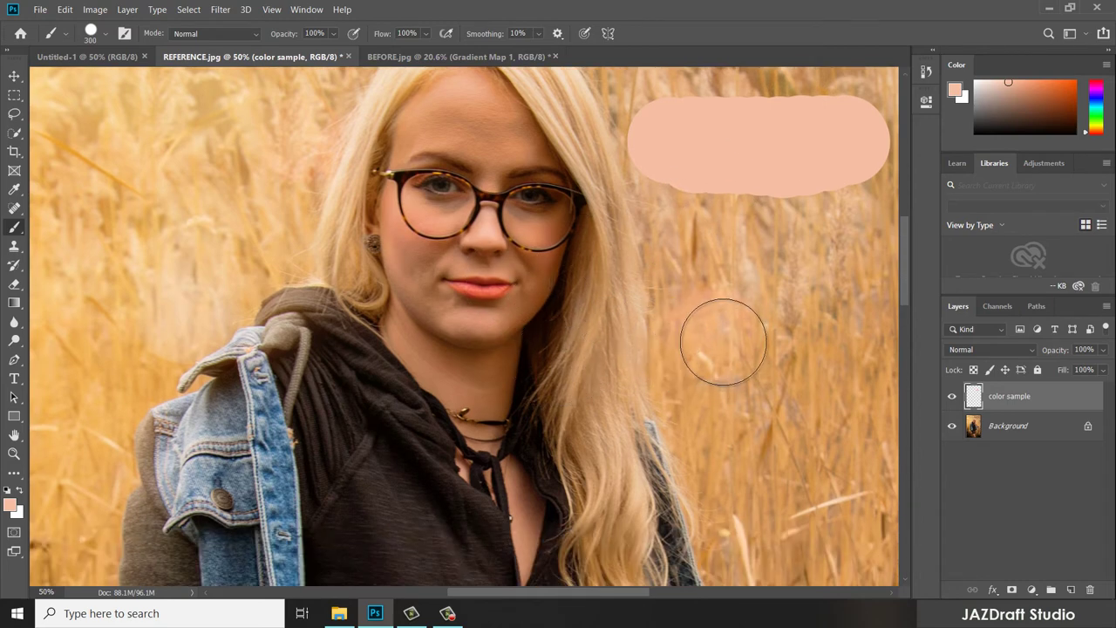
scroll(723, 342, down, 1)
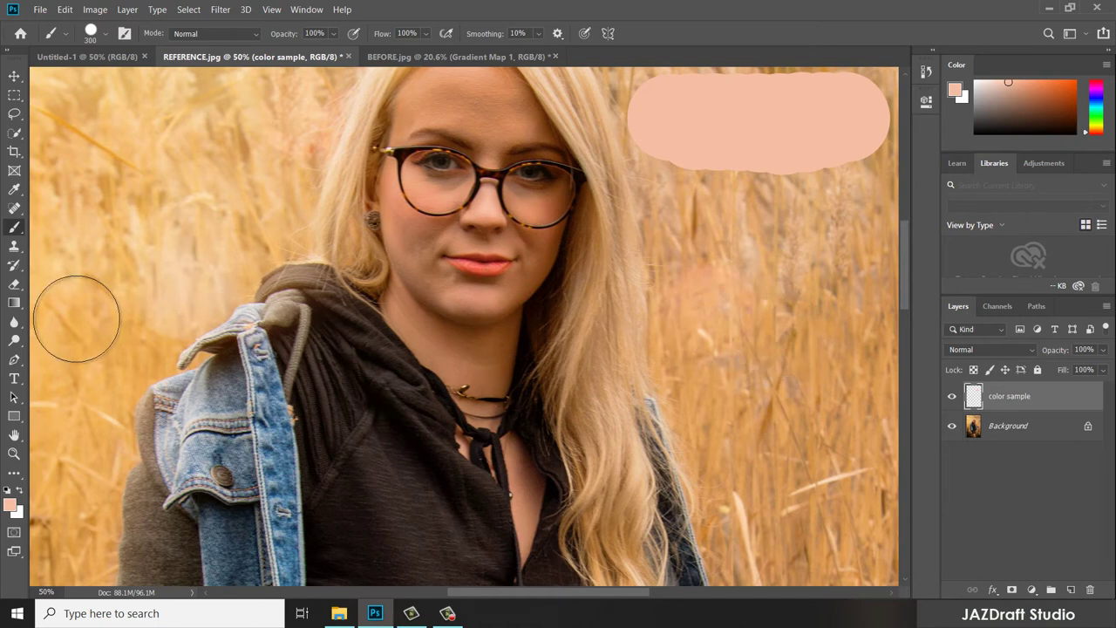
alt+click(474, 331)
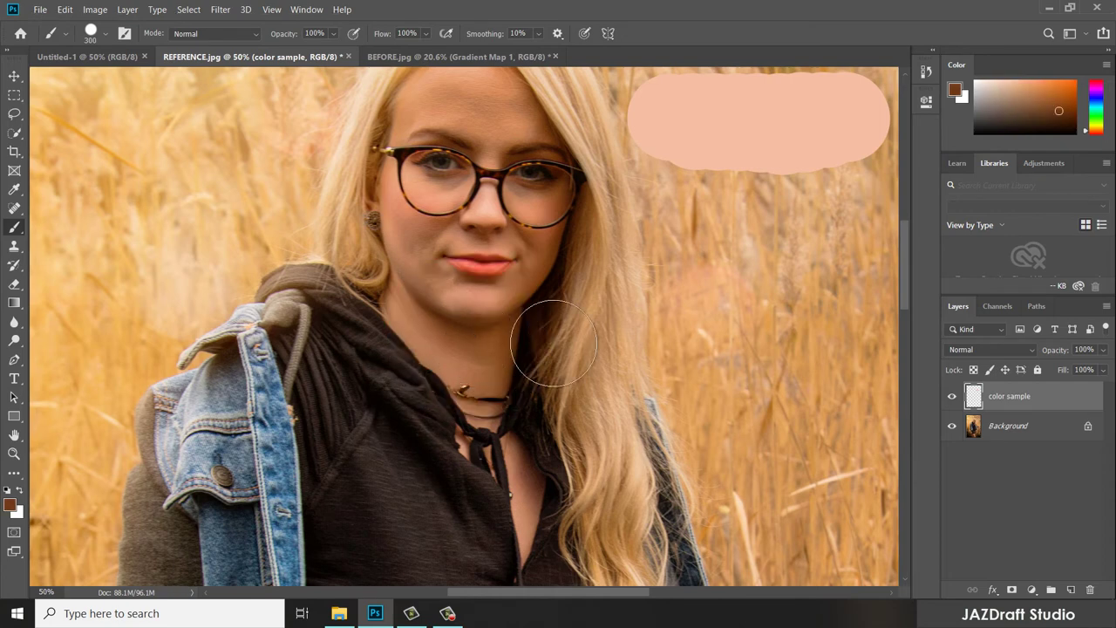
click(675, 224)
mouse_move(694, 224)
mouse_down()
mouse_move(860, 226)
mouse_move(713, 236)
mouse_up()
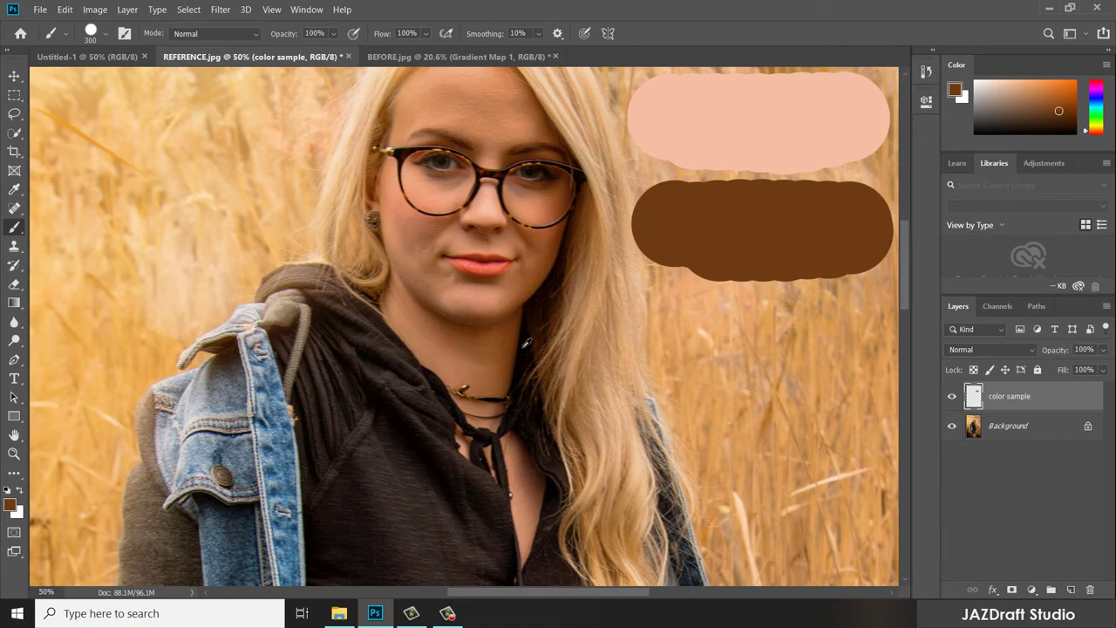
Step: Sample the near-black shadow between the neck and hair and paint a third swatch beneath the brown one
key(d)
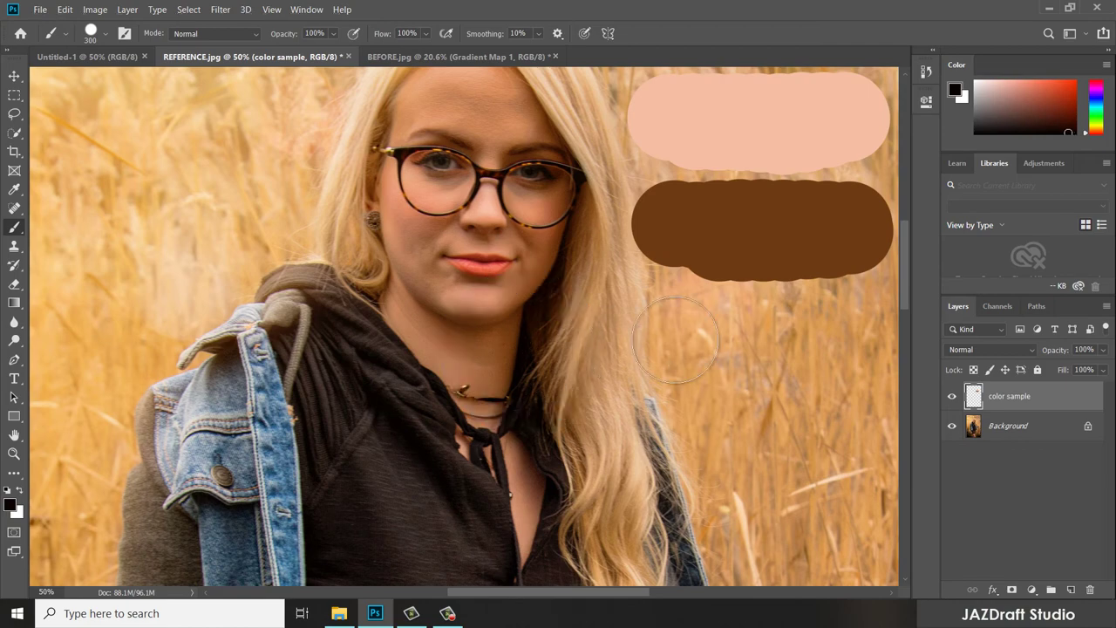
drag(679, 351, 837, 350)
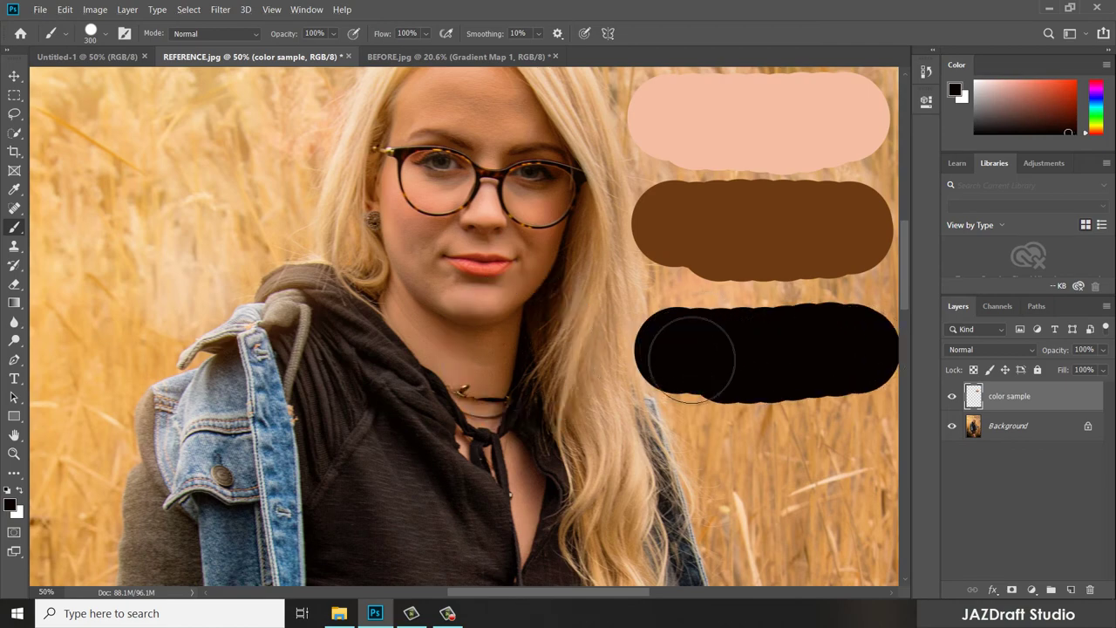
scroll(776, 401, down, 2)
scroll(779, 414, down, 1)
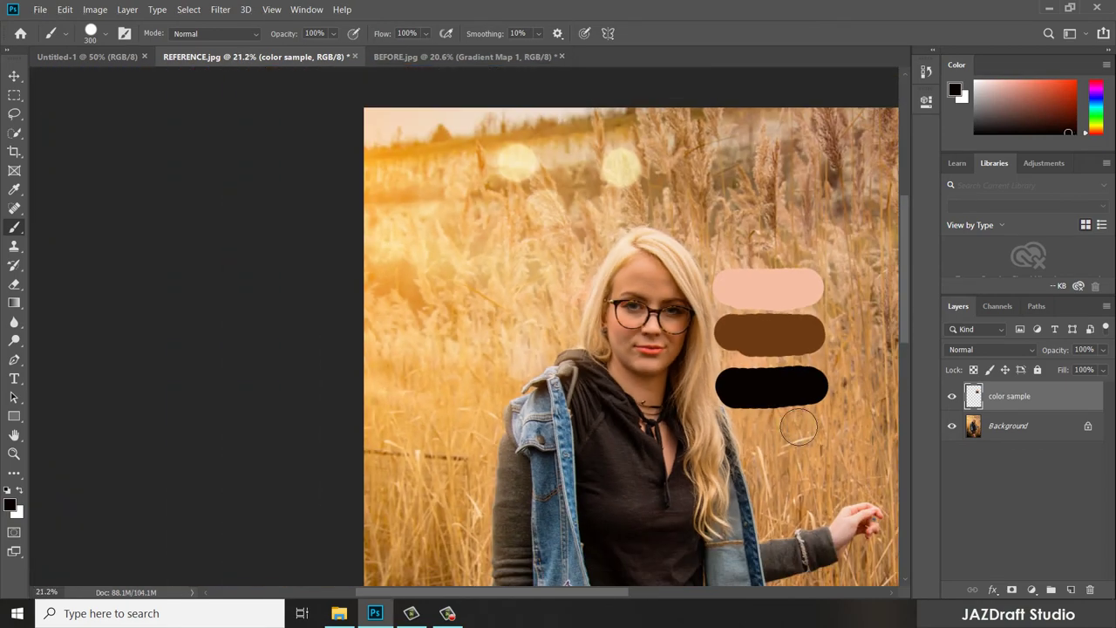
key(ctrl+0)
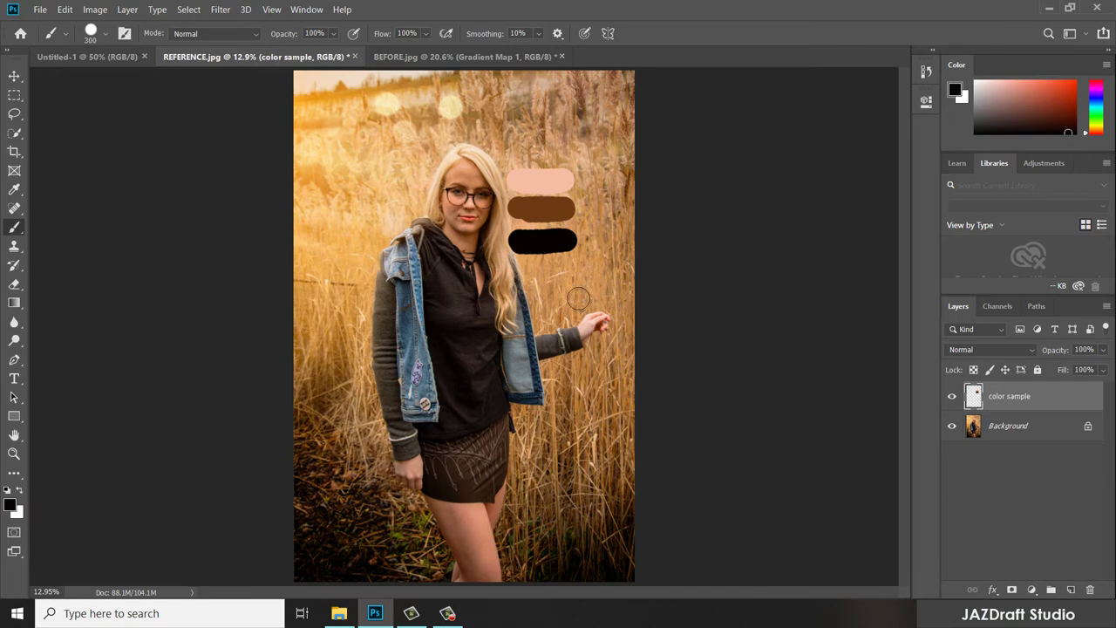
Step: Enable Show Transform Controls for the Move tool and shift the three painted swatches slightly closer to the woman's face
click(14, 76)
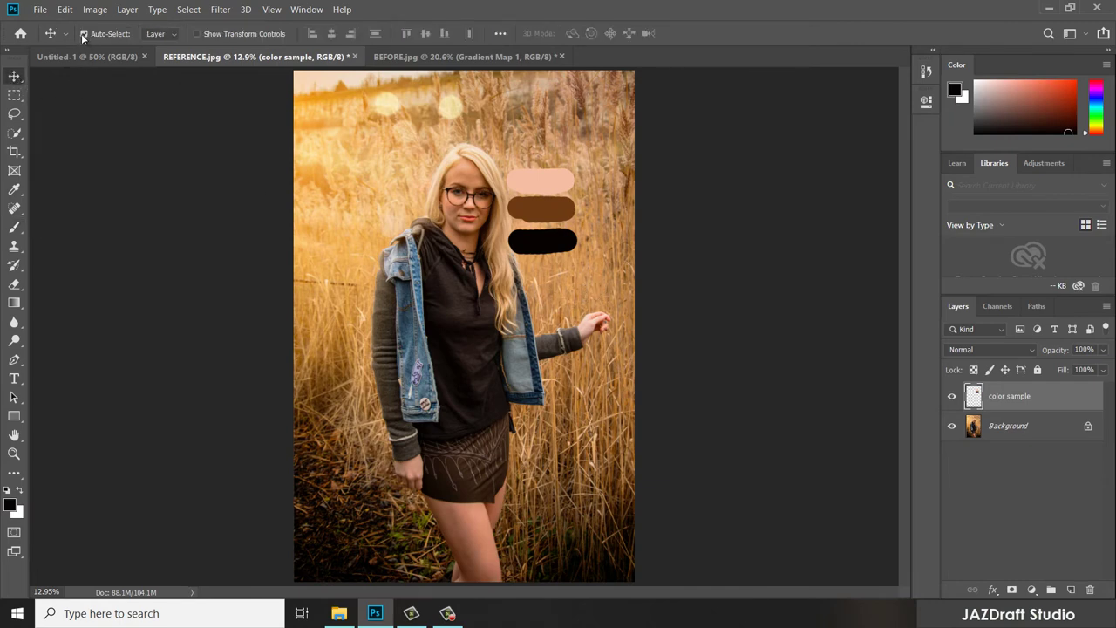
click(197, 33)
mouse_move(558, 183)
mouse_down()
mouse_move(582, 154)
mouse_move(553, 179)
mouse_up()
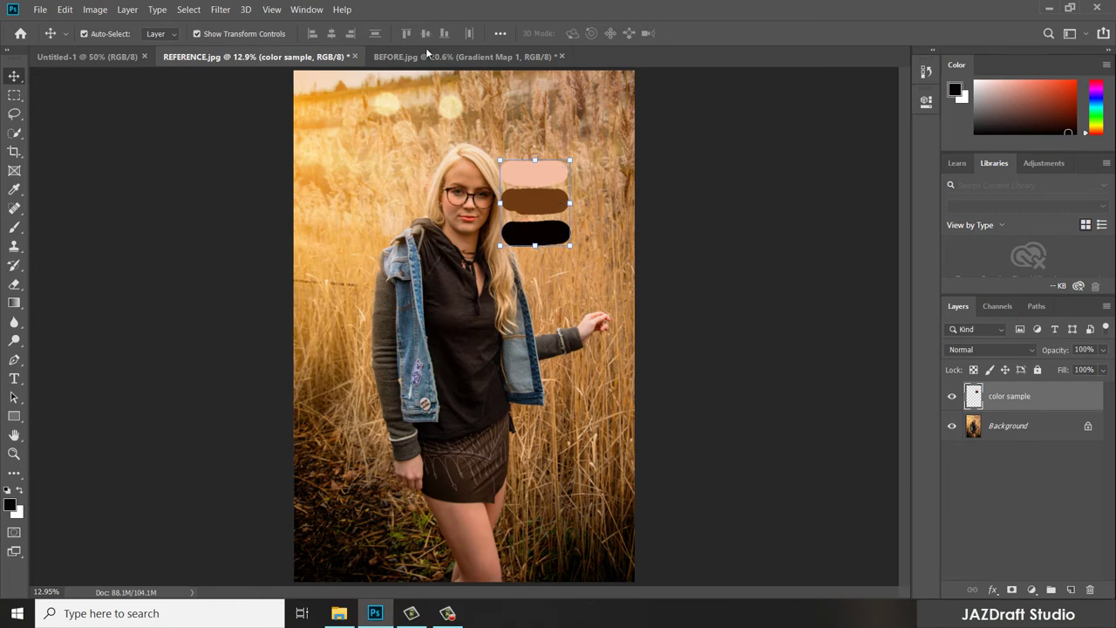
Step: Copy the painted color sample layer from REFERENCE.jpg into BEFORE.jpg and position the swatches beside the woman's face
drag(554, 179, 408, 230)
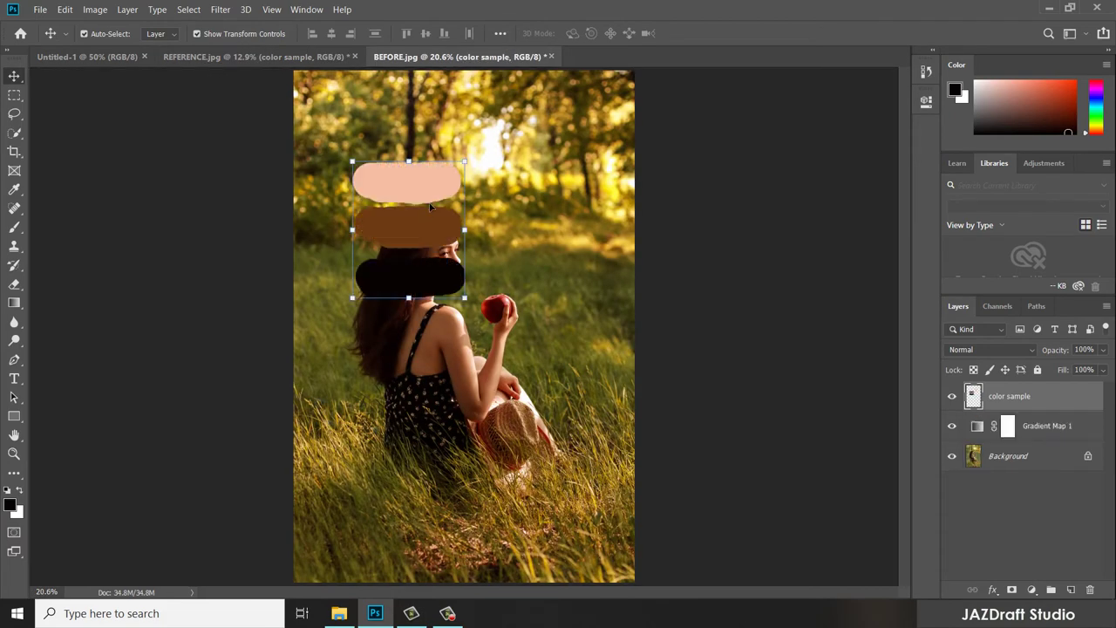
drag(432, 192, 393, 228)
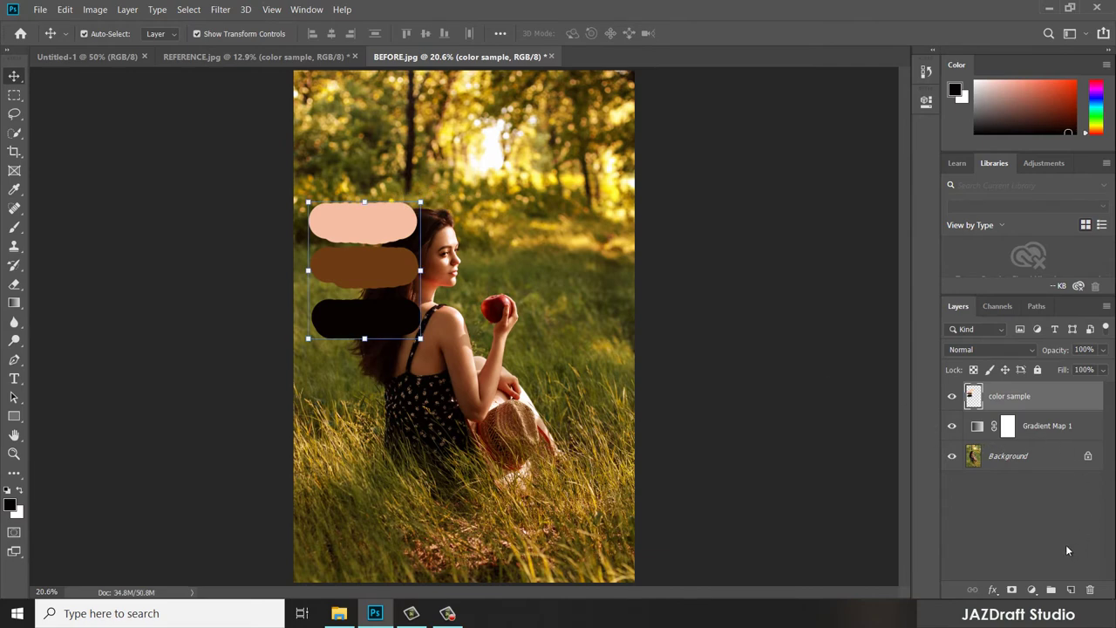
Step: Add a Curves adjustment layer, place it between Gradient Map 1 and the Background, and make its curve active instead of its mask
click(1032, 588)
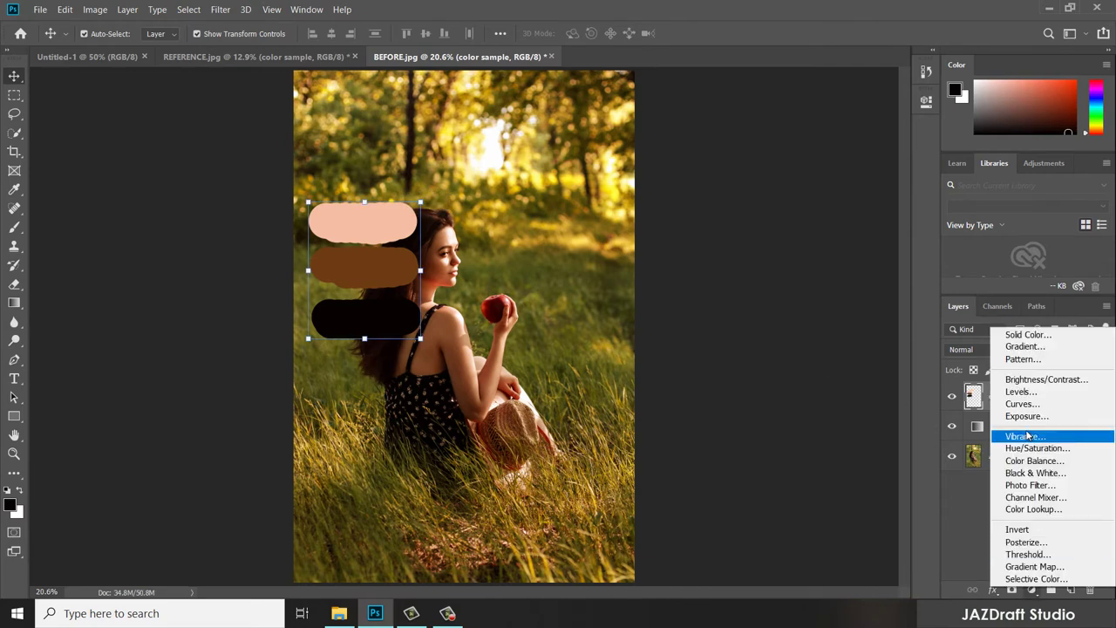
click(1017, 405)
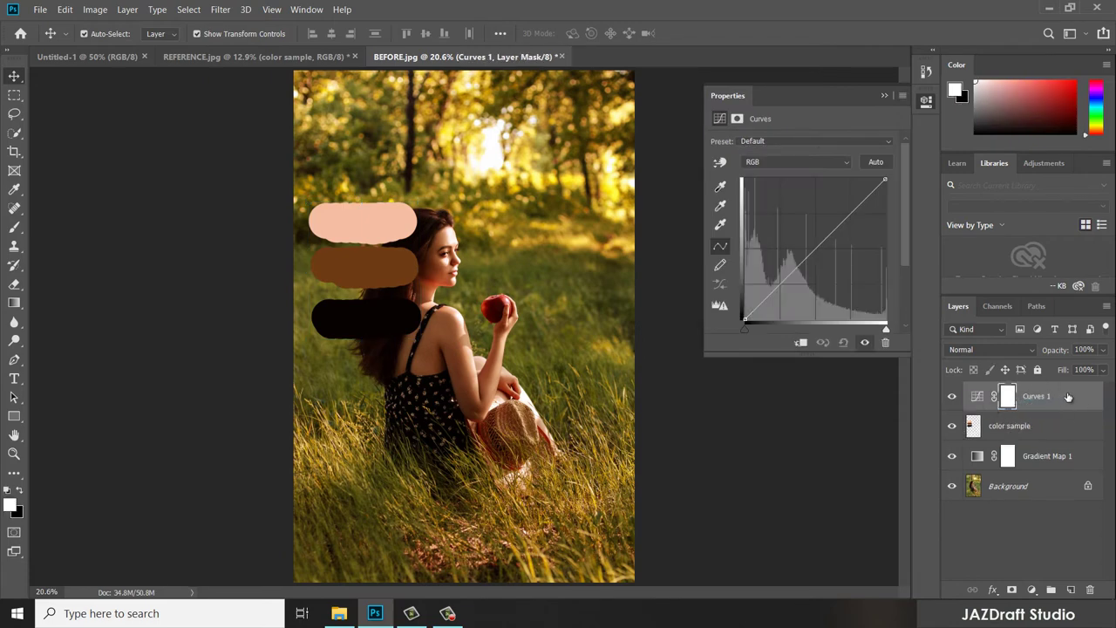
drag(1069, 396, 1058, 474)
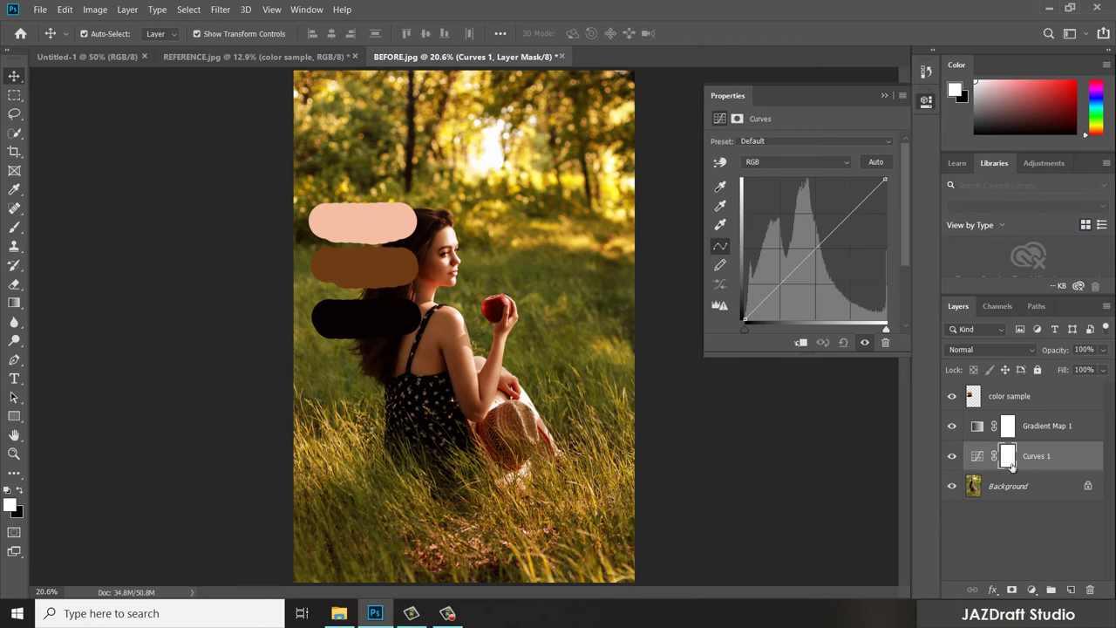
click(978, 459)
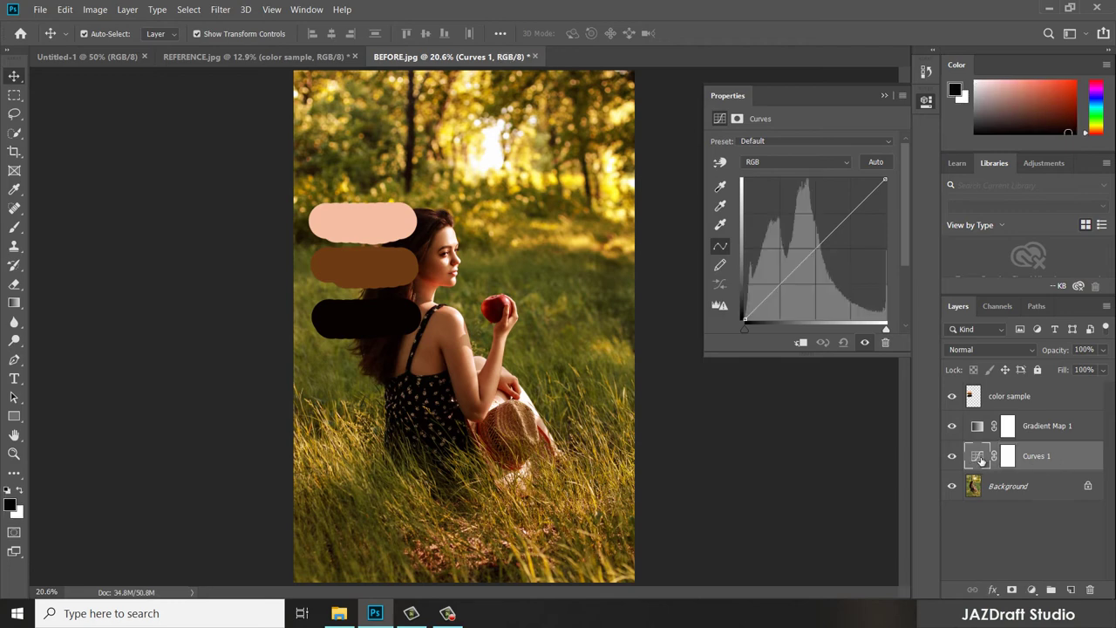
click(1009, 458)
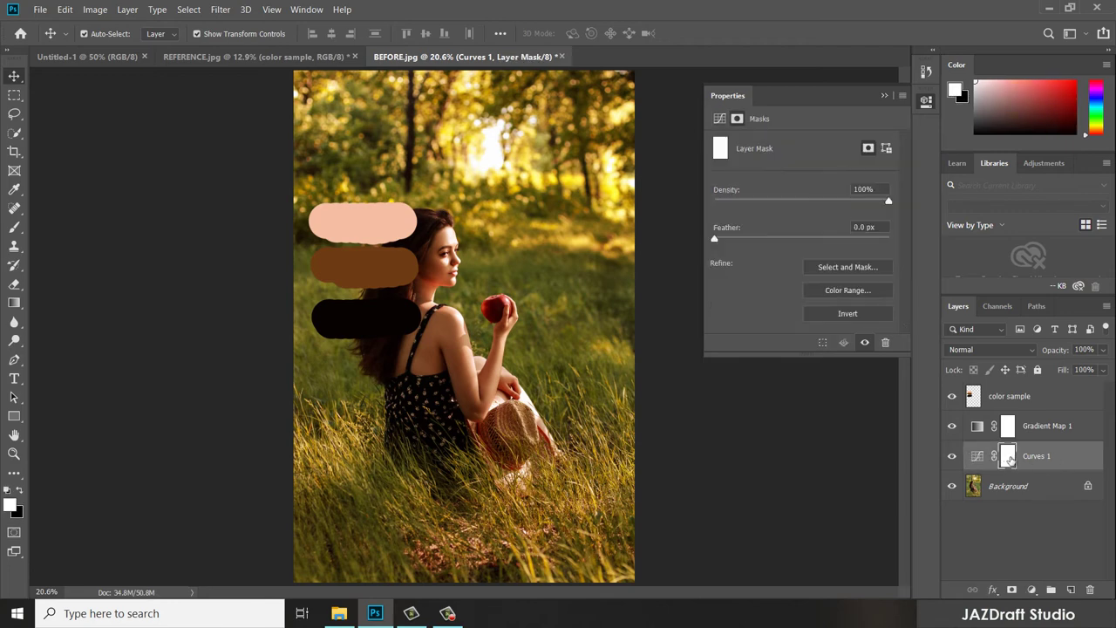
click(977, 460)
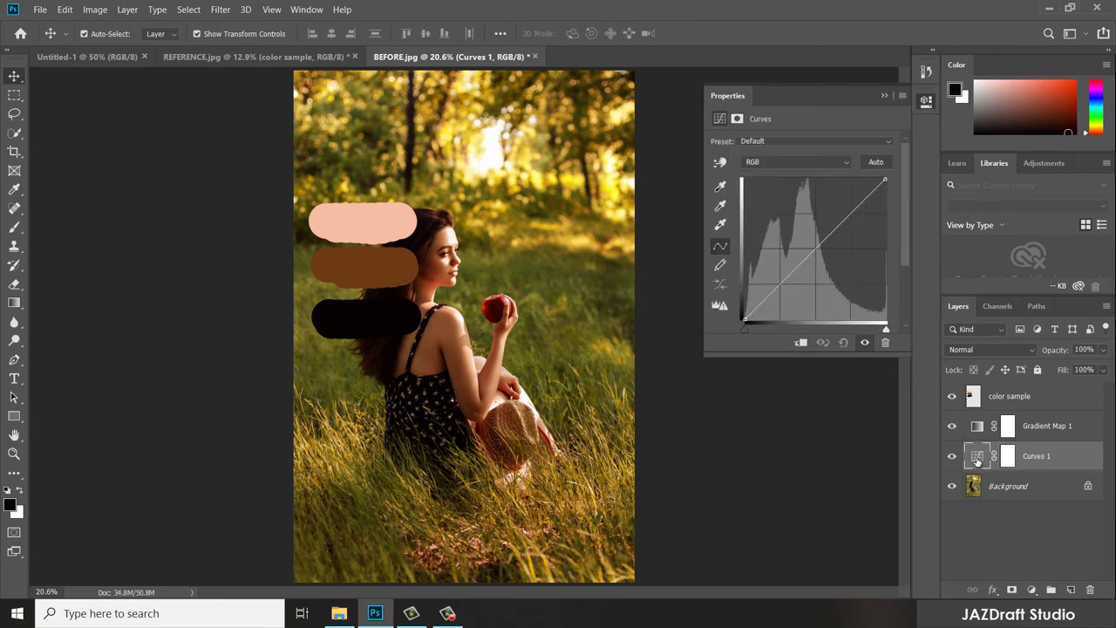
Step: Set the Curves target highlight color to f6bfa3 from the light swatch, sampling All Layers, without saving new default target colors
double_click(721, 226)
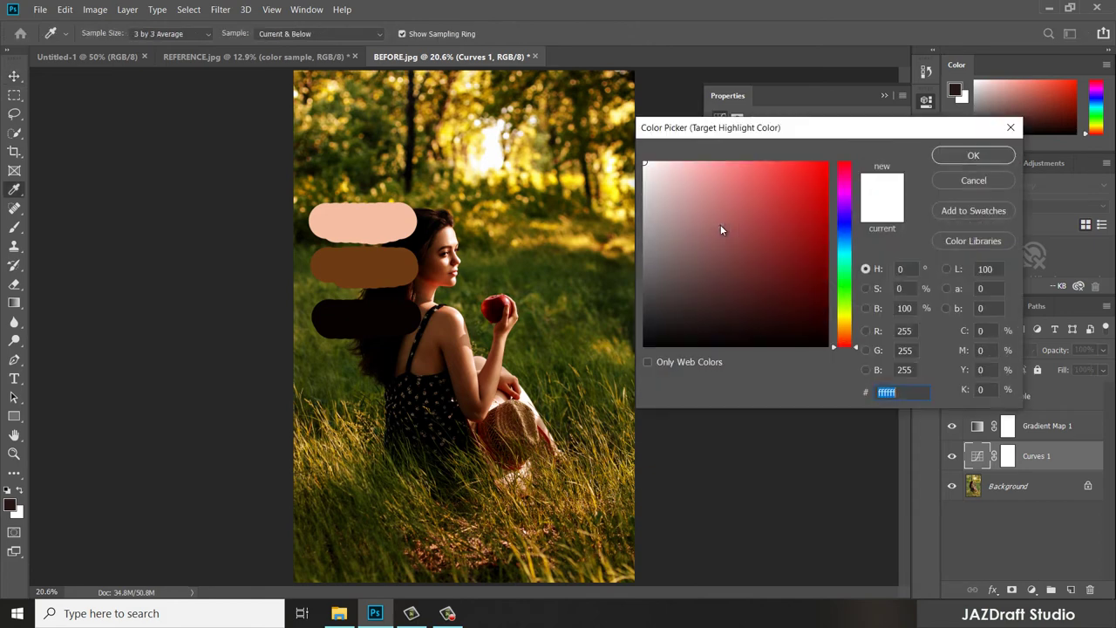
drag(752, 133, 847, 258)
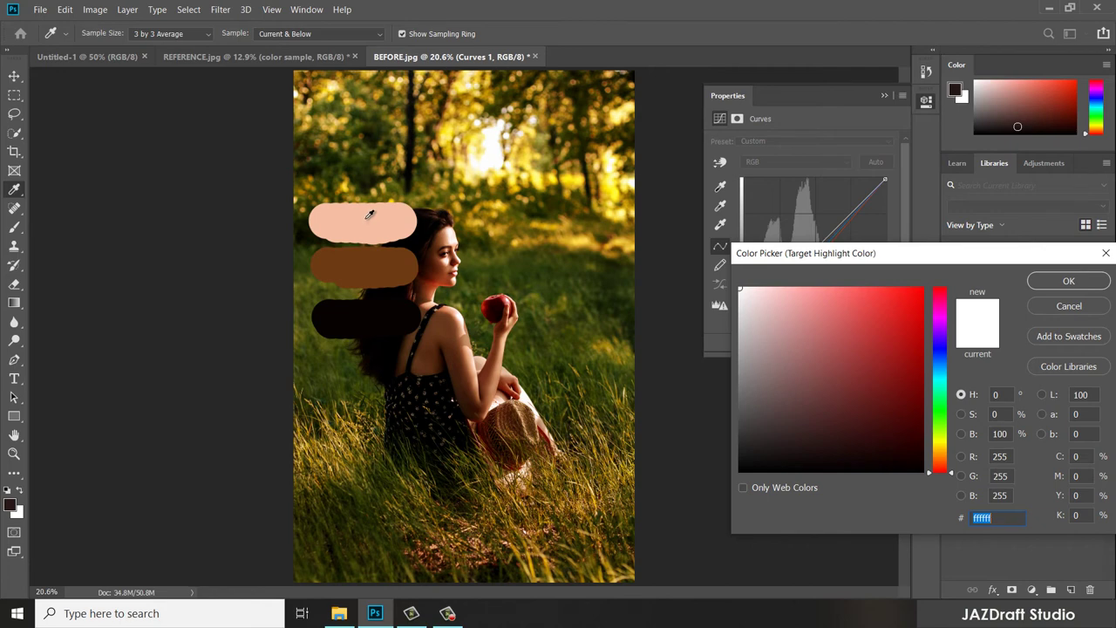
click(294, 36)
click(279, 67)
click(372, 215)
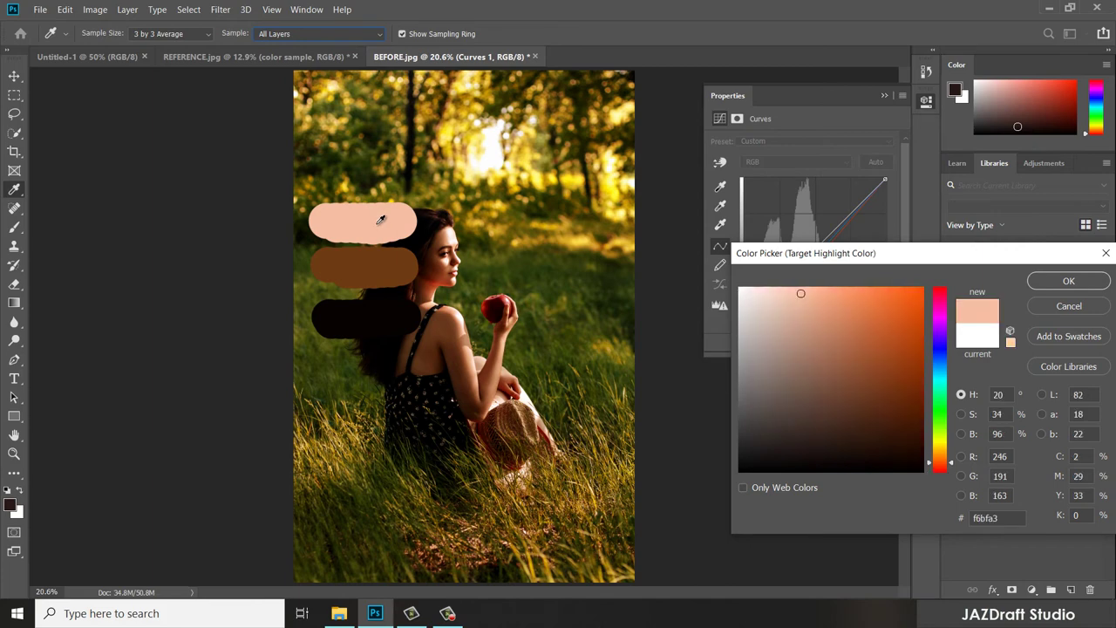
click(1069, 281)
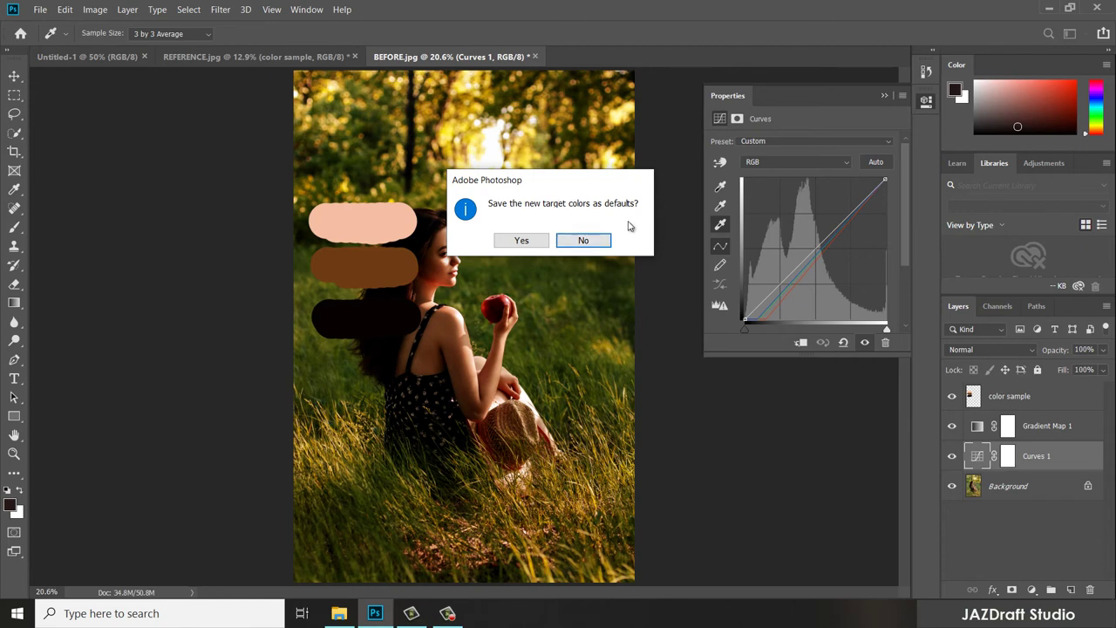
click(585, 241)
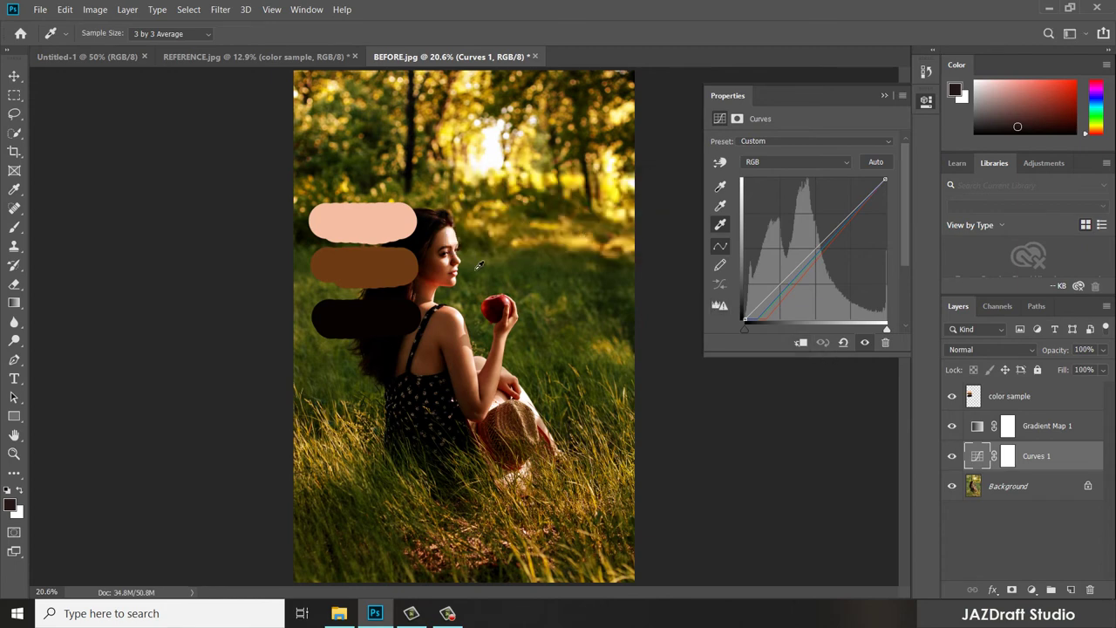
Step: Apply the Curves highlight target to the brightest skin on the woman's shoulder
key(ctrl+equal)
key(ctrl+equal)
key(ctrl+equal)
key(ctrl+equal)
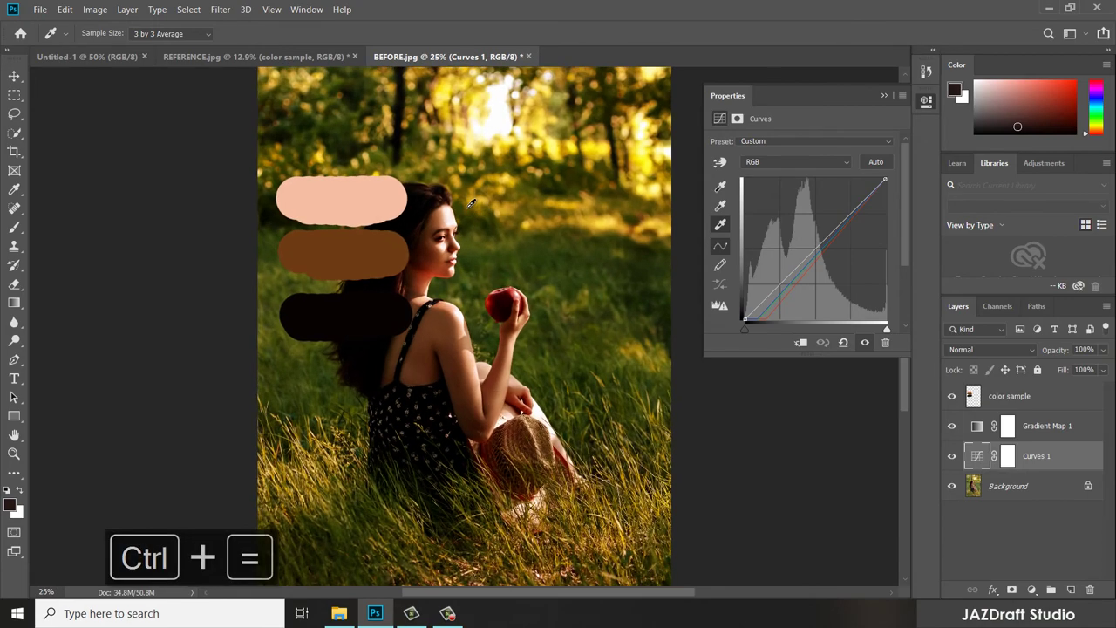
key(ctrl+equal)
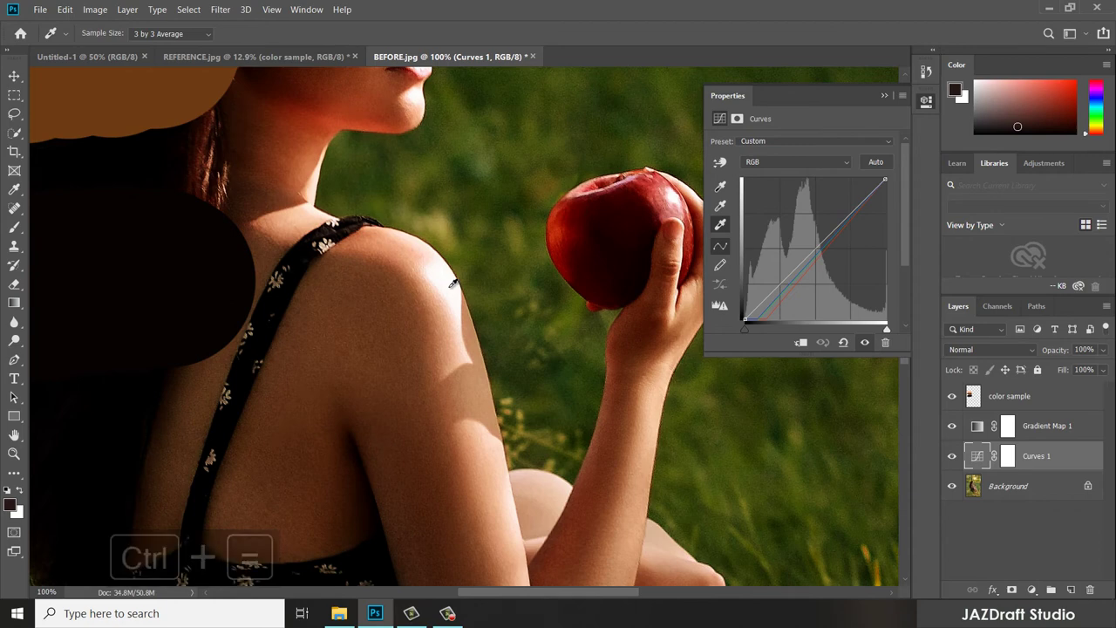
click(453, 282)
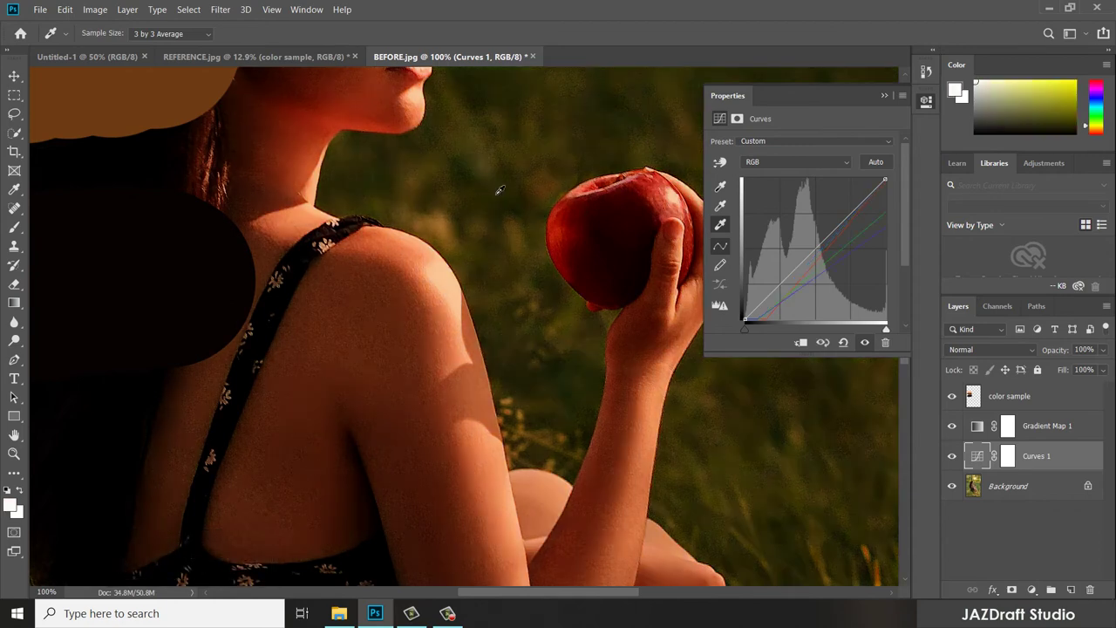
Step: Set the Curves target midtone color to 6e3b13 from the brown swatch and decline saving it as a default
scroll(500, 189, up, 3)
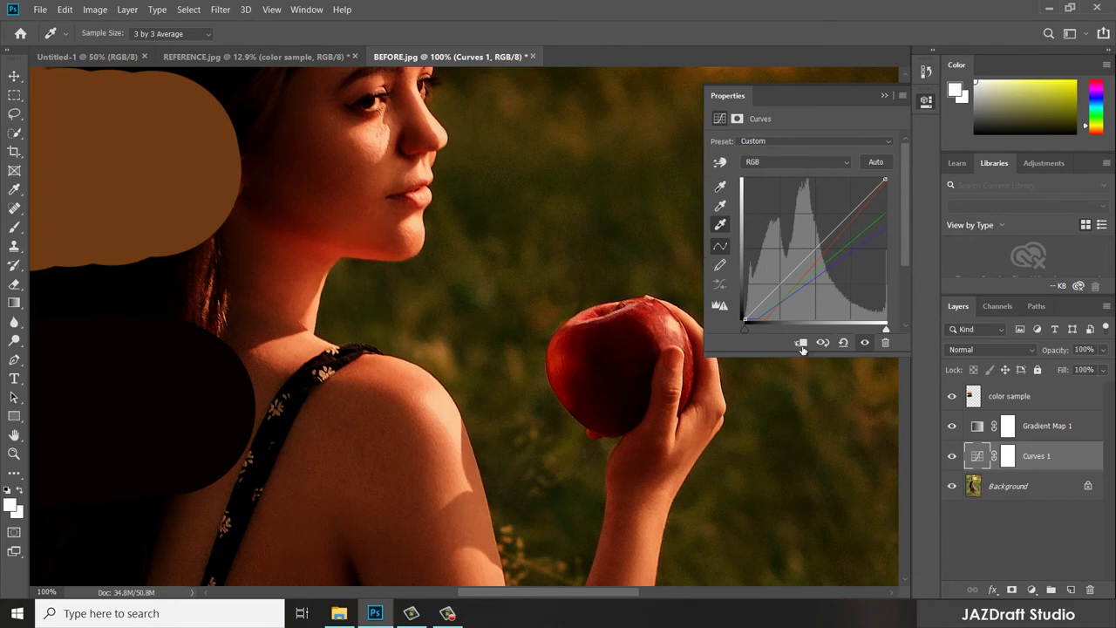
key(ctrl+minus)
key(ctrl+minus)
key(ctrl+minus)
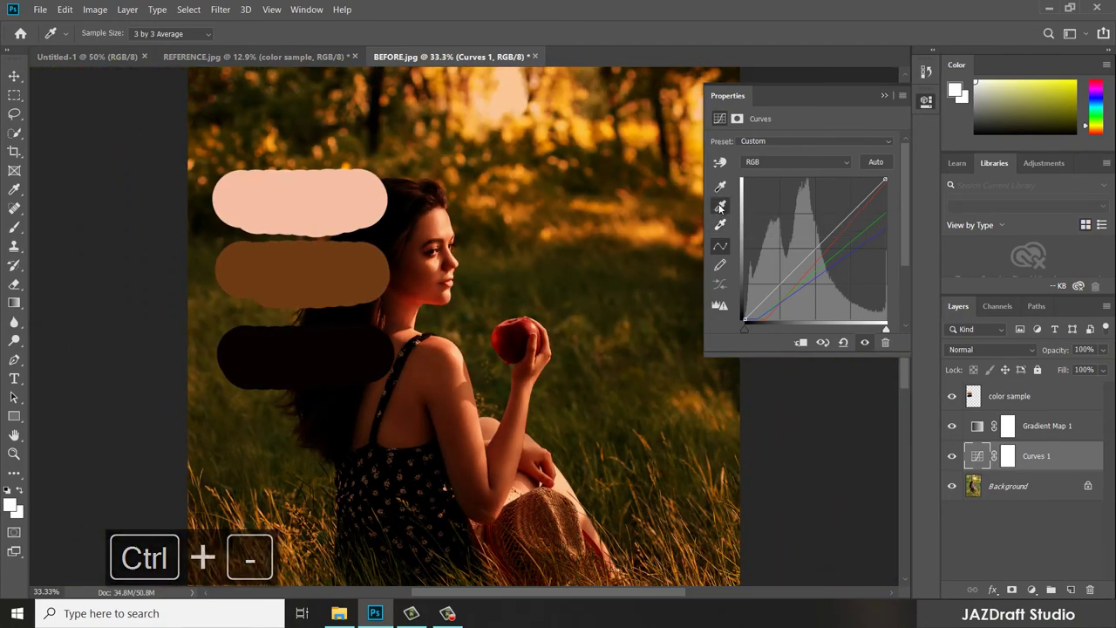
double_click(720, 206)
click(340, 265)
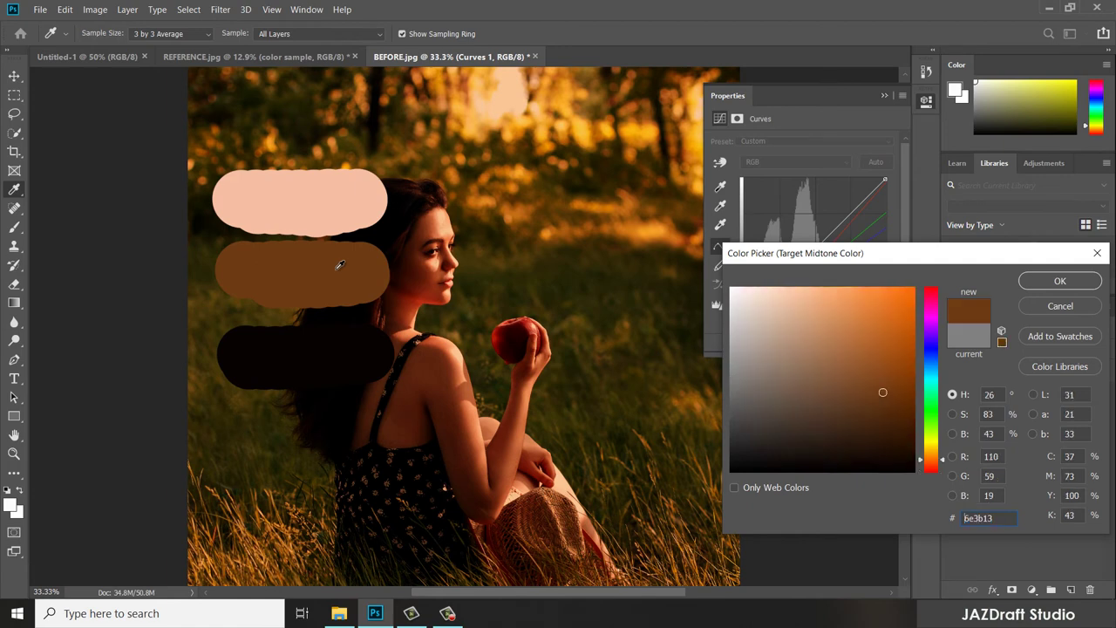
click(1061, 282)
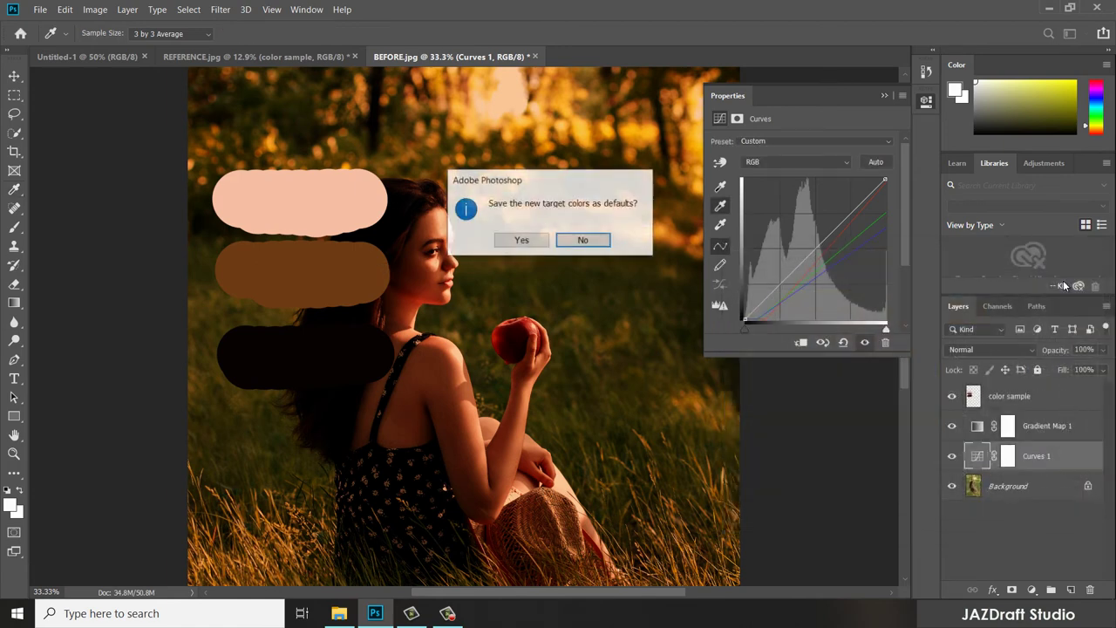
click(583, 240)
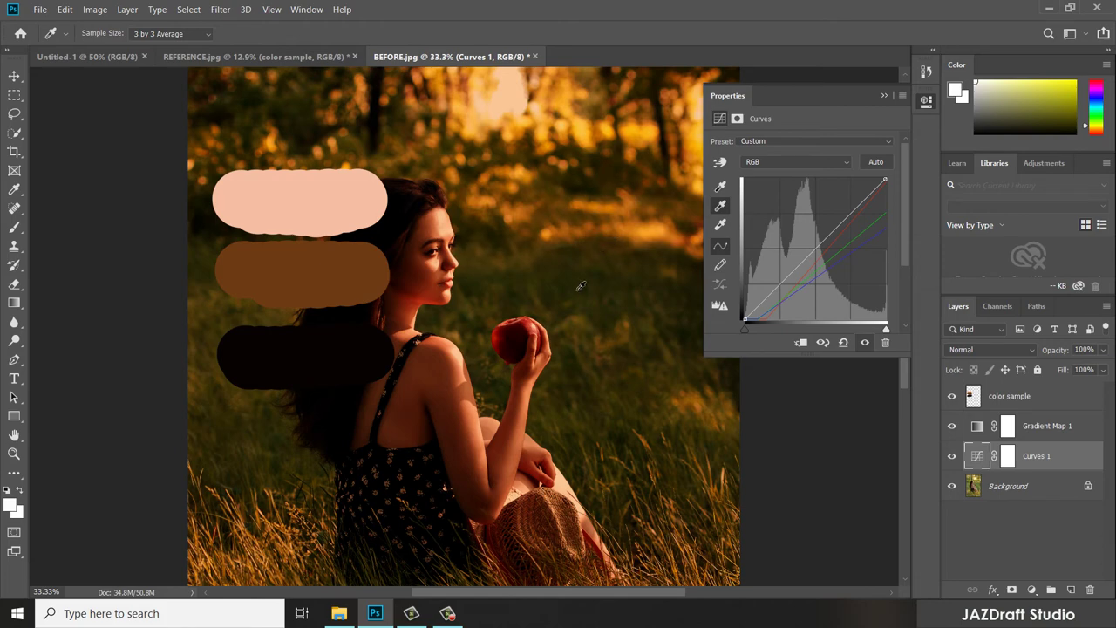
Step: Try the Curves midtone sampler on the lit skin at the outer side of the woman's shoulder
key(ctrl+equal)
key(ctrl+equal)
key(ctrl+equal)
key(ctrl+equal)
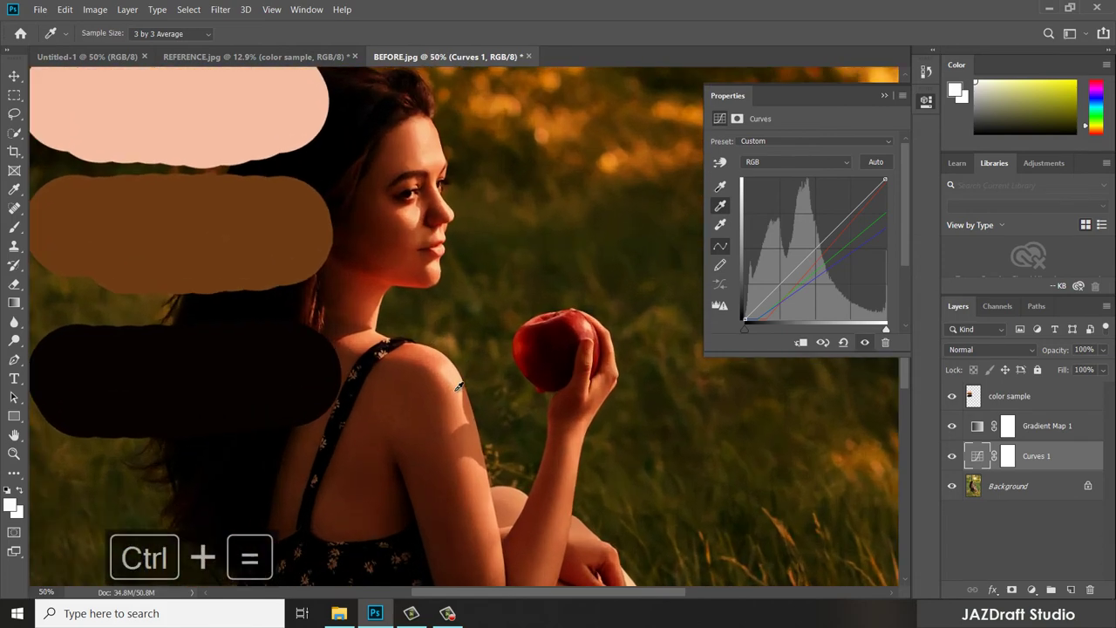
scroll(454, 434, down, 2)
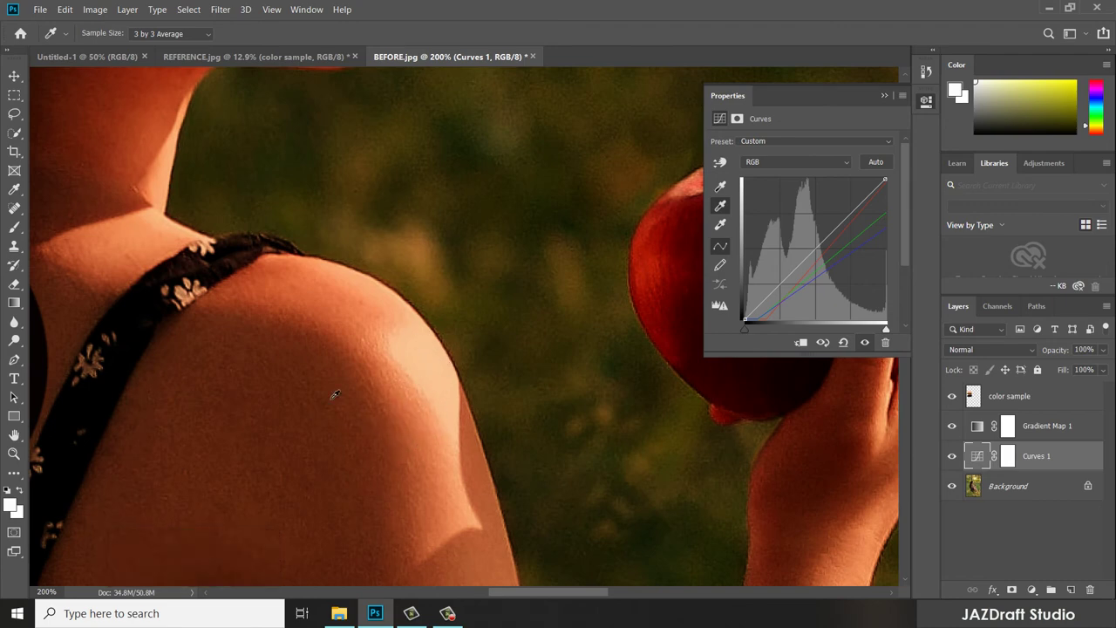
click(418, 416)
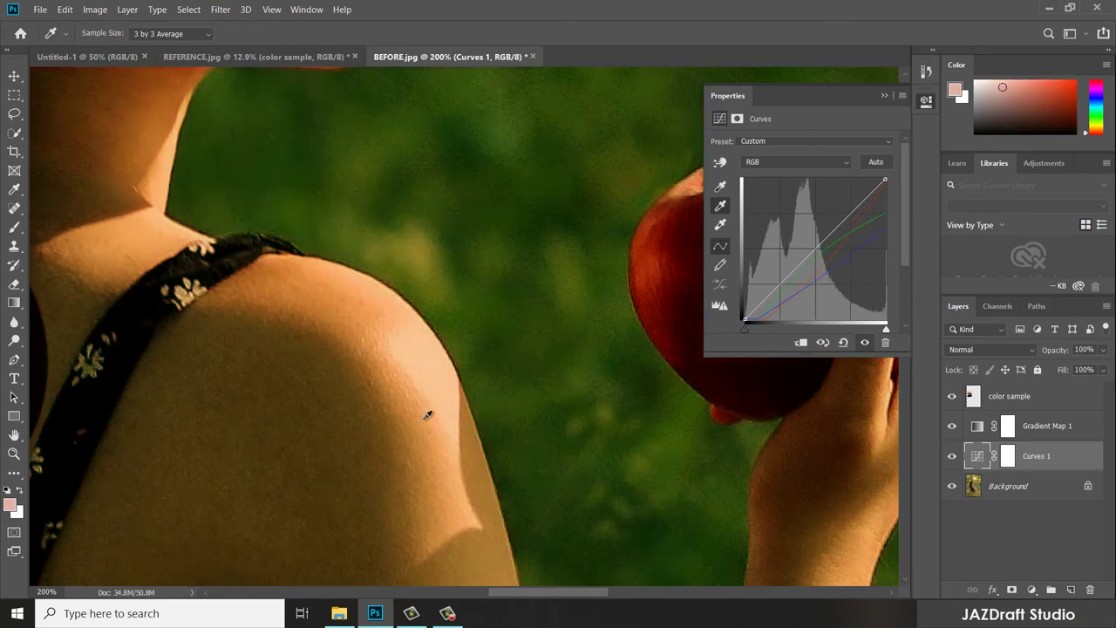
Step: Try another midtone sample on the woman's upper arm just below the shoulder
key(ctrl+minus)
key(ctrl+minus)
key(ctrl+minus)
key(ctrl+minus)
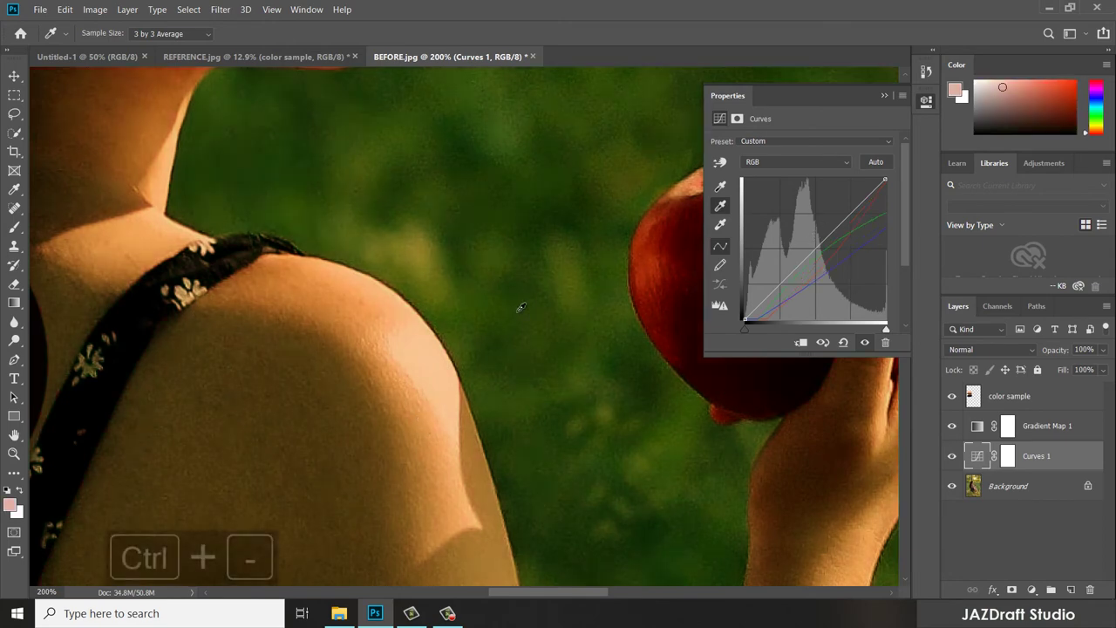
key(ctrl+minus)
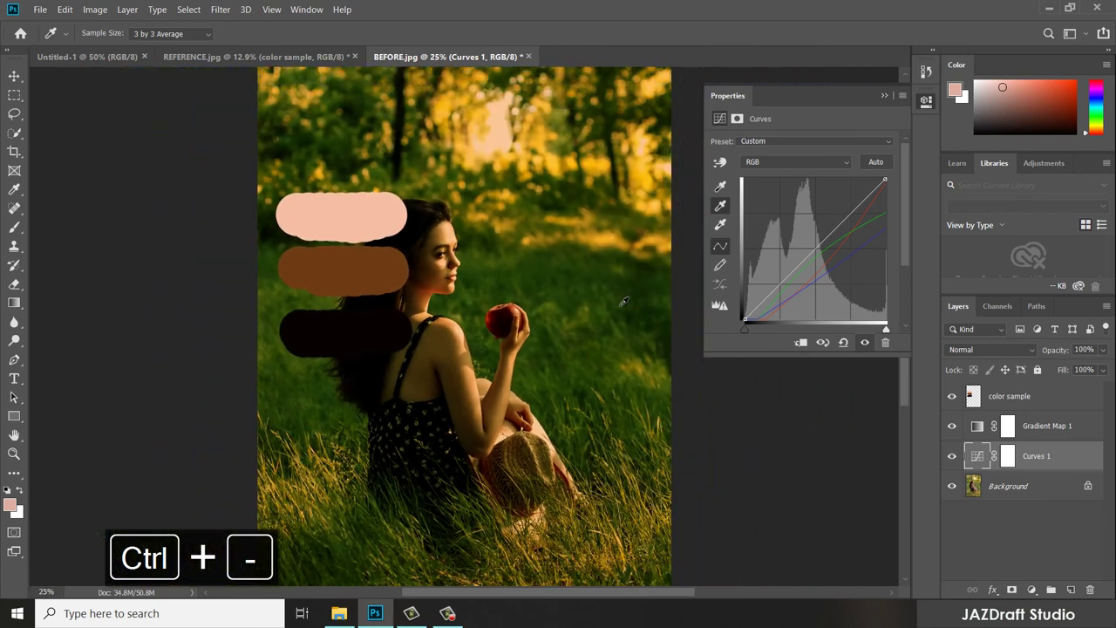
click(462, 335)
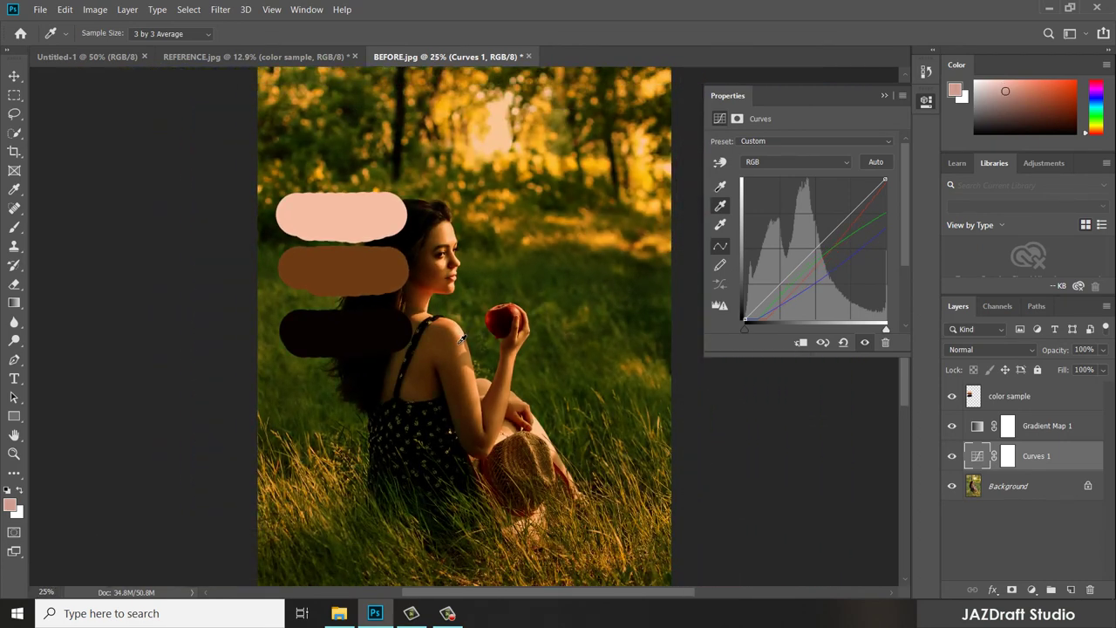
Step: Resample the midtone at several neighboring spots on the woman's shoulder to refine the warm skin tone
key(ctrl+equal)
key(ctrl+equal)
key(ctrl+equal)
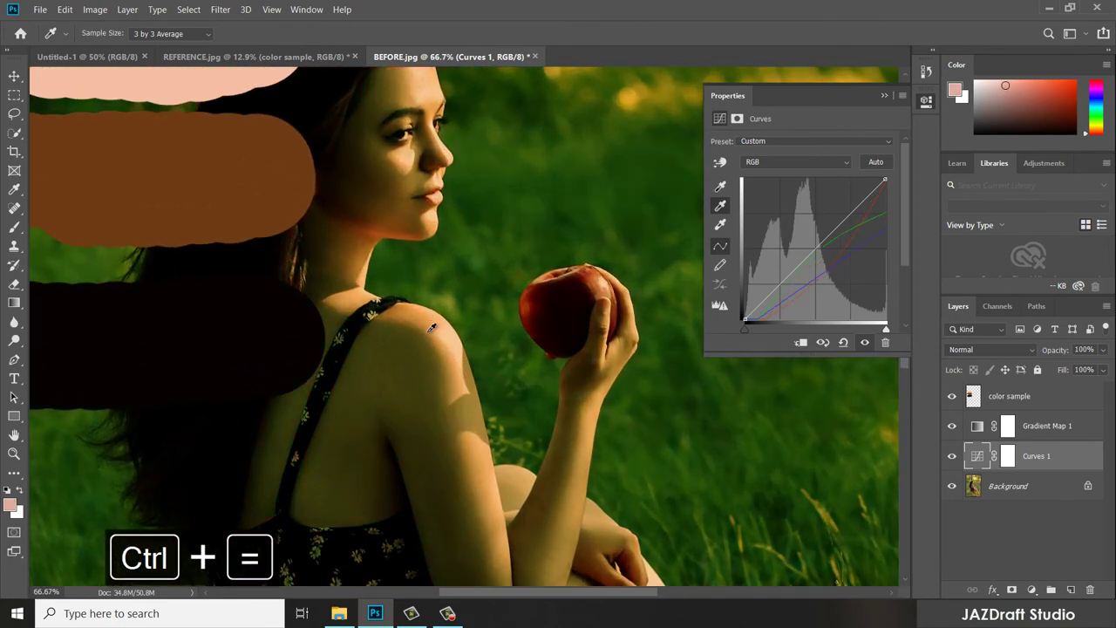
click(433, 342)
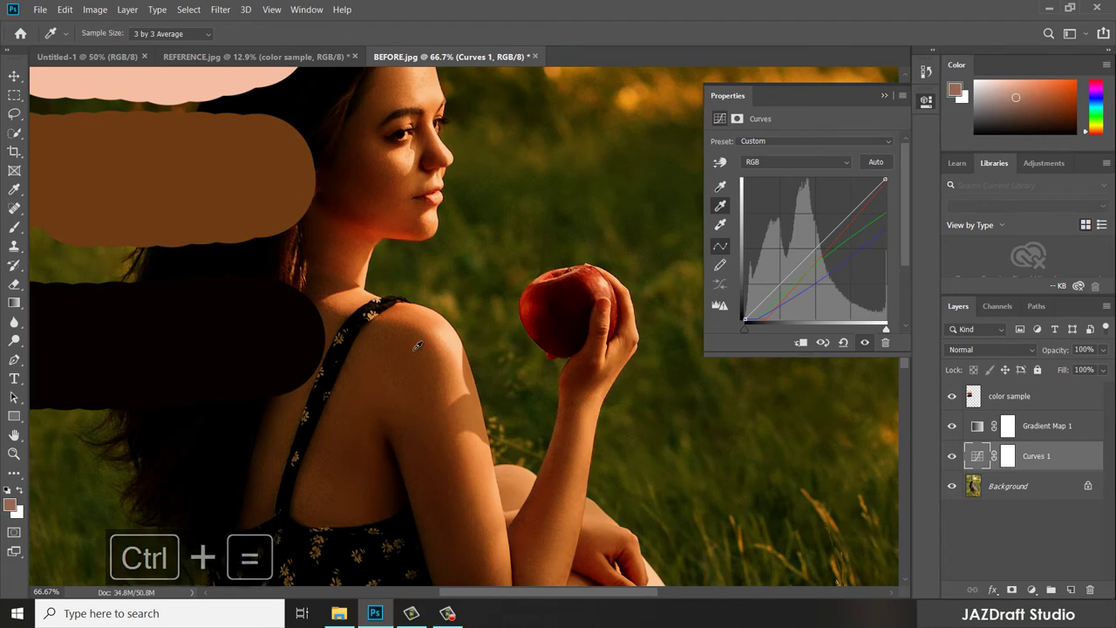
click(437, 352)
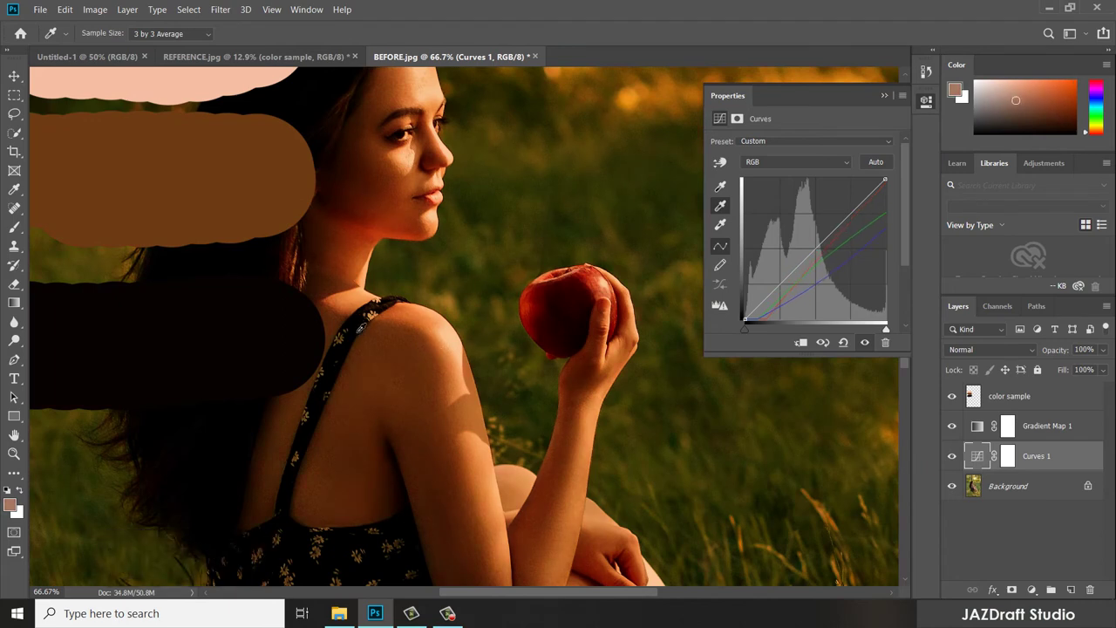
click(443, 352)
Step: Set the Curves target shadow color to 070201 from the near-black swatch, decline saving defaults, and apply it to the dark dress strap
double_click(720, 188)
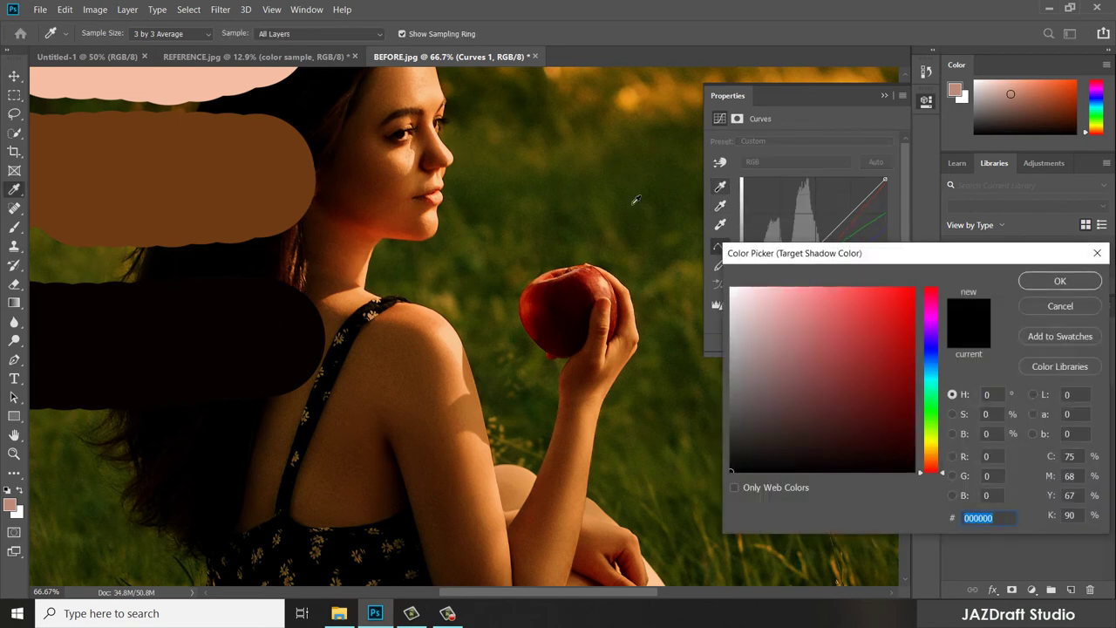
click(202, 328)
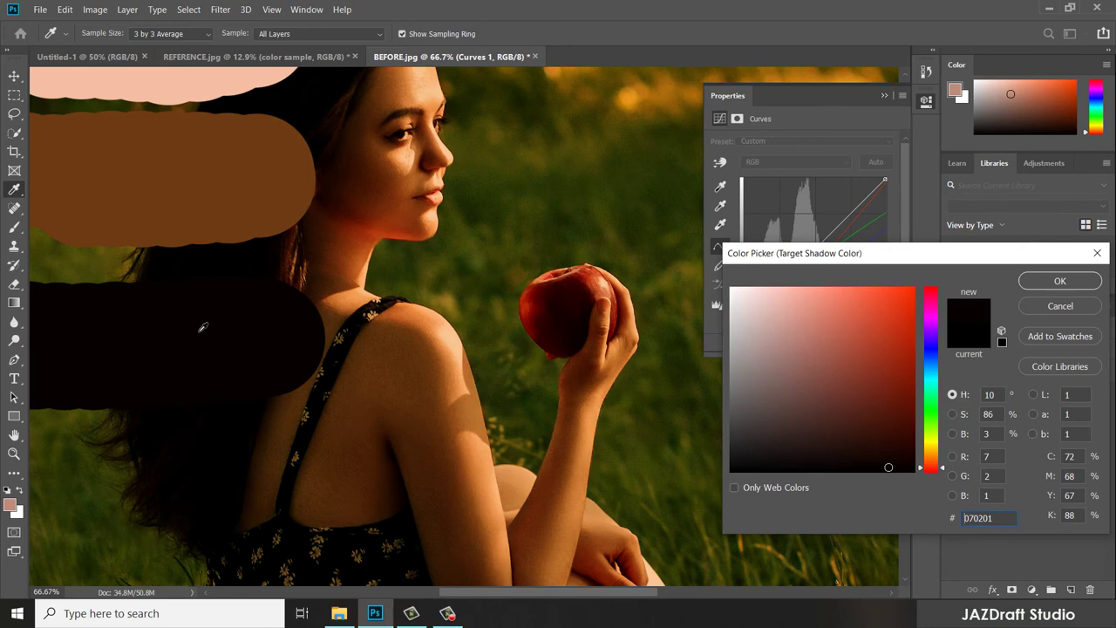
click(1060, 283)
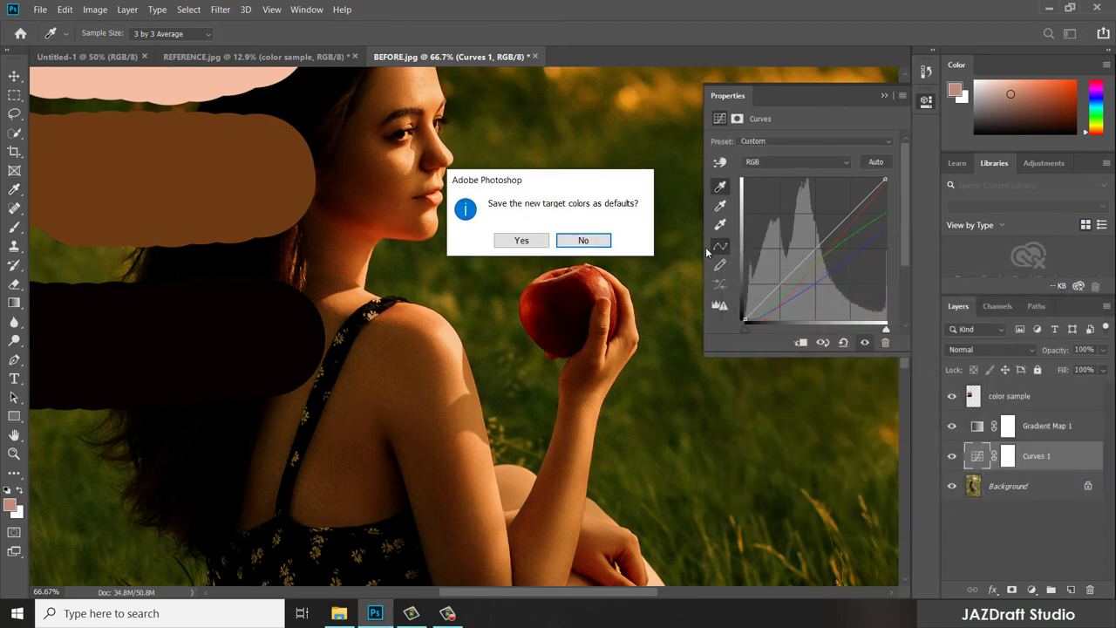
click(569, 239)
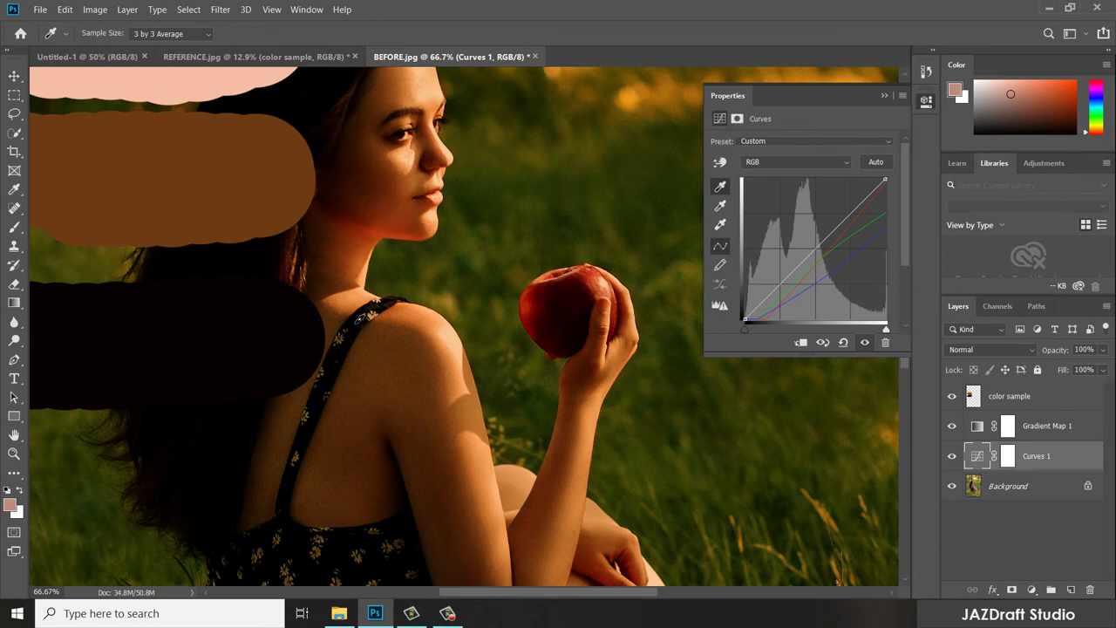
click(358, 319)
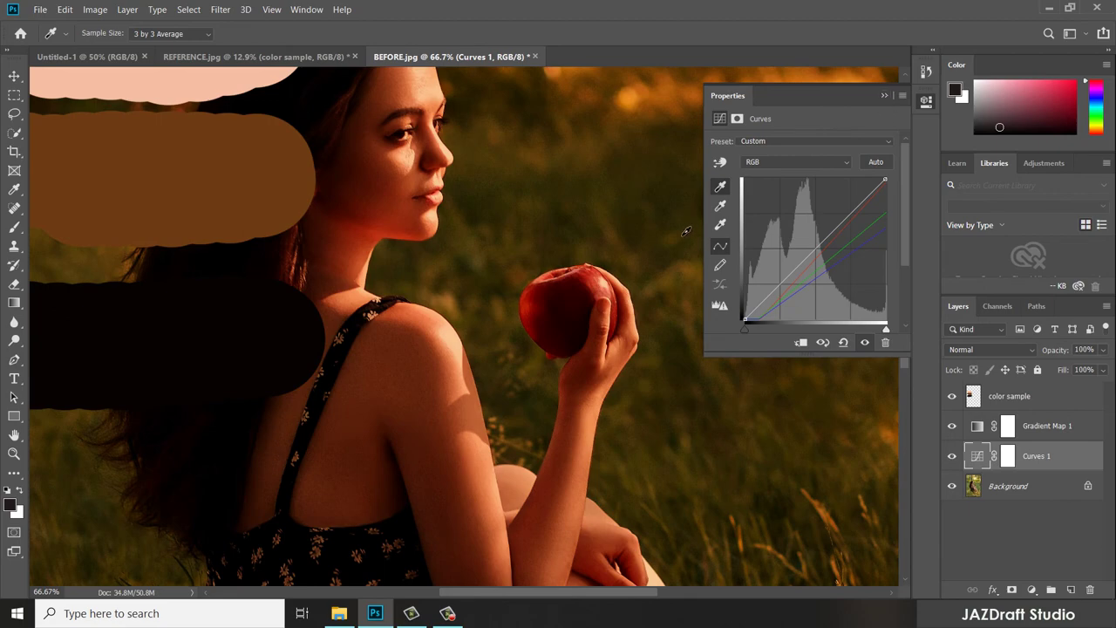
Step: Raise the black point of the Curves RGB line slightly to lift the shadows, and hide the color sample layer
key(ctrl+minus)
key(ctrl+minus)
key(ctrl+minus)
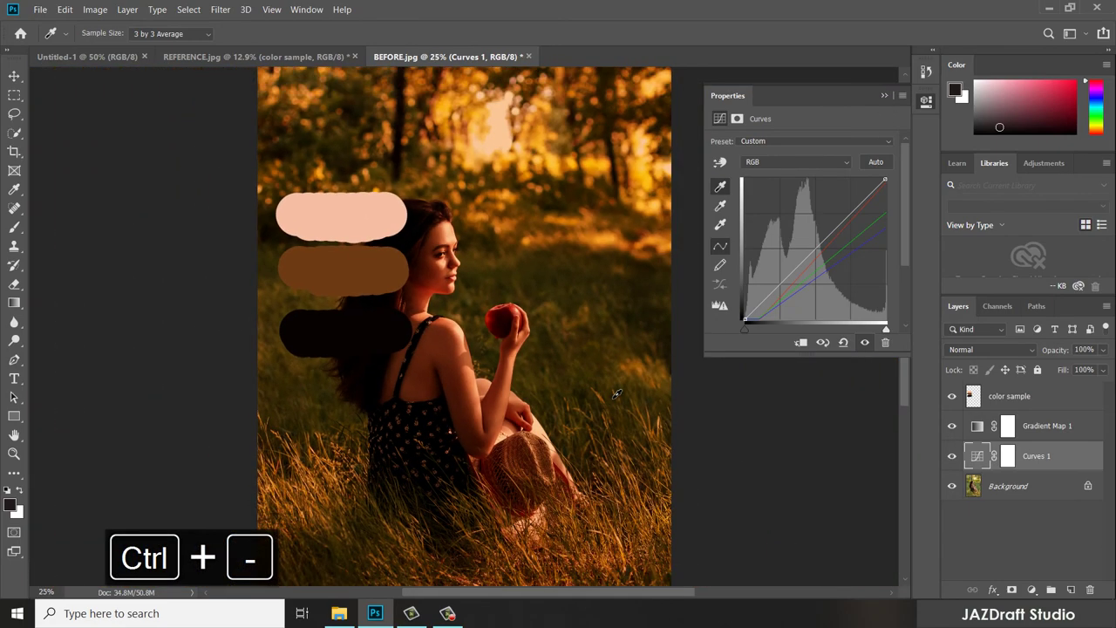
key(ctrl+minus)
key(ctrl+equal)
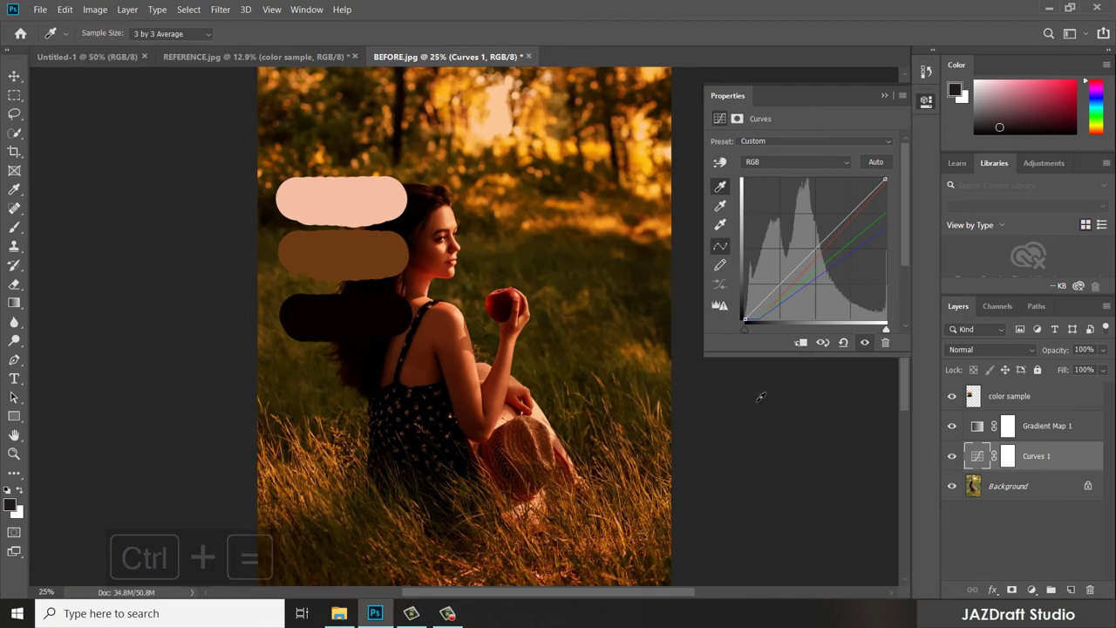
key(ctrl+minus)
key(ctrl+equal)
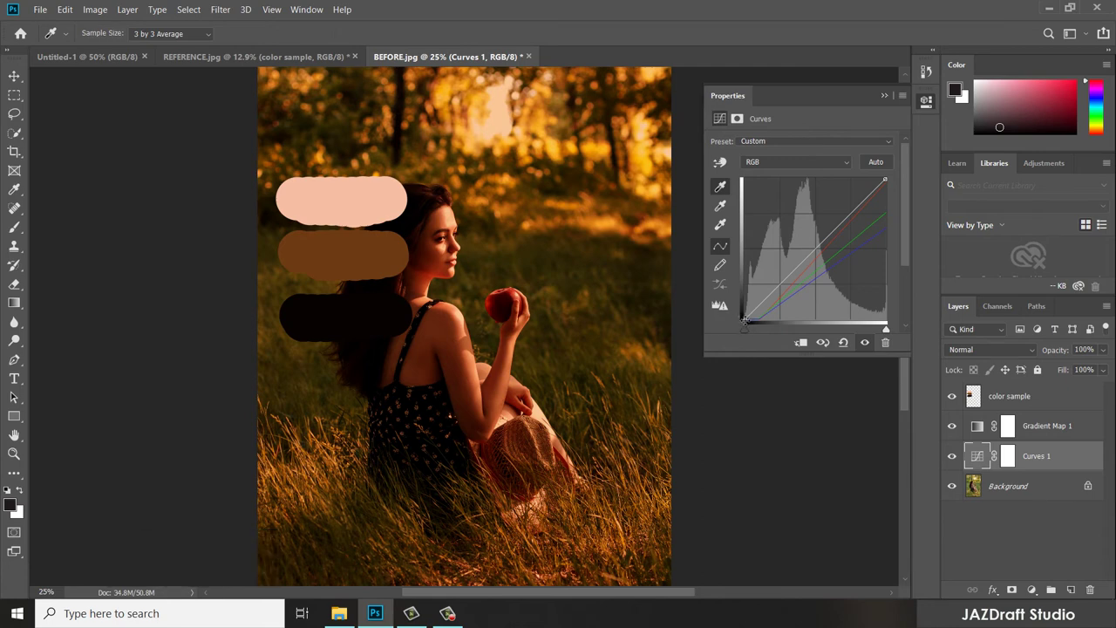
drag(743, 316, 746, 299)
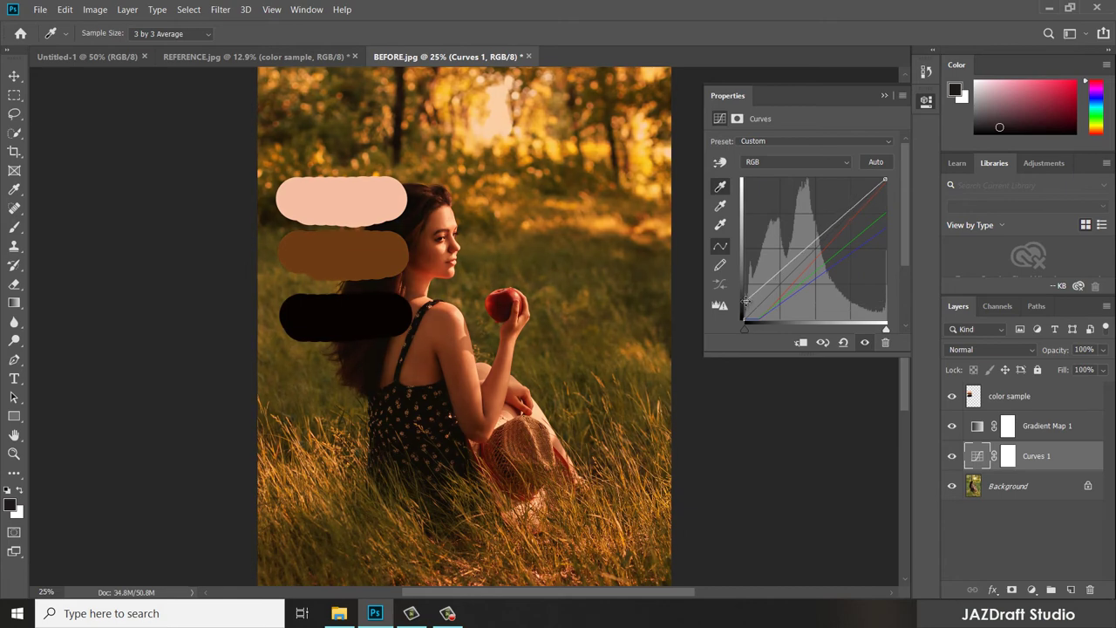
click(894, 97)
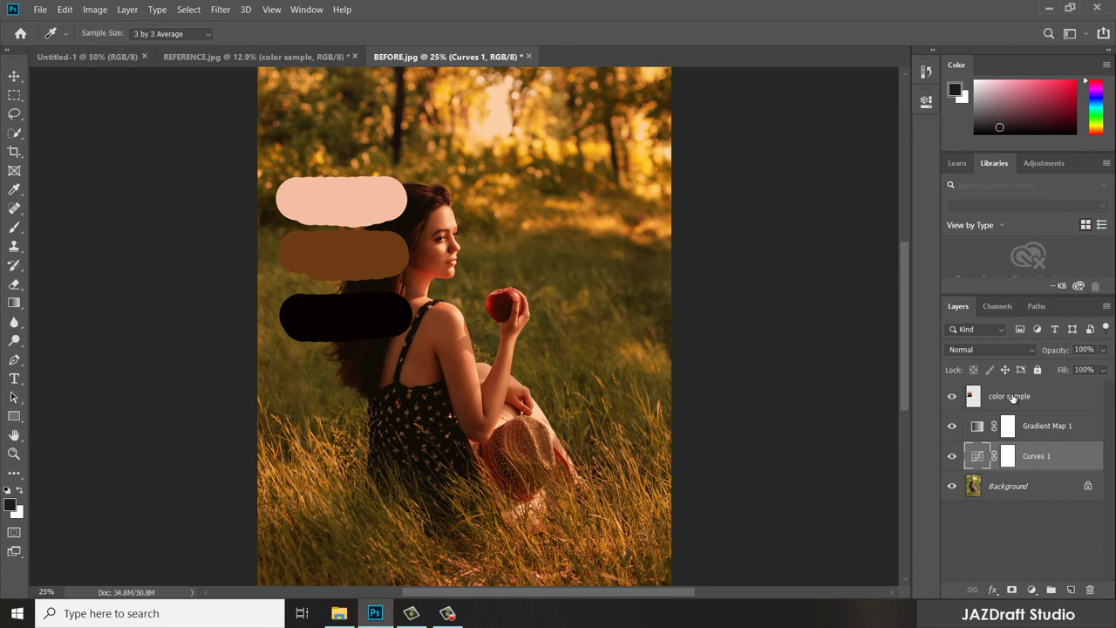
click(951, 397)
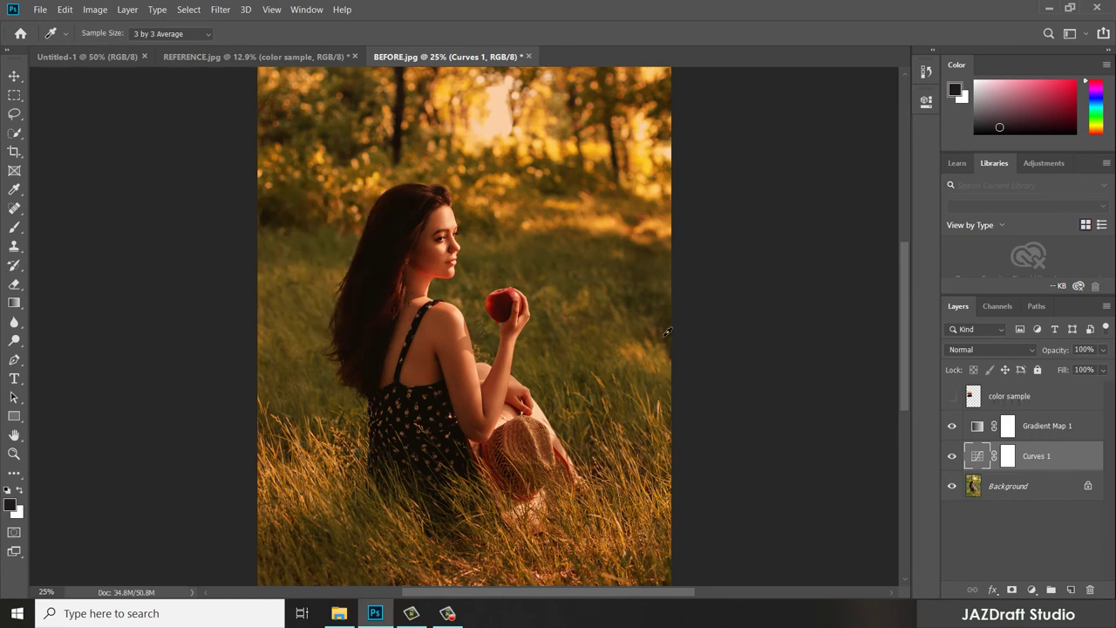
key(ctrl+0)
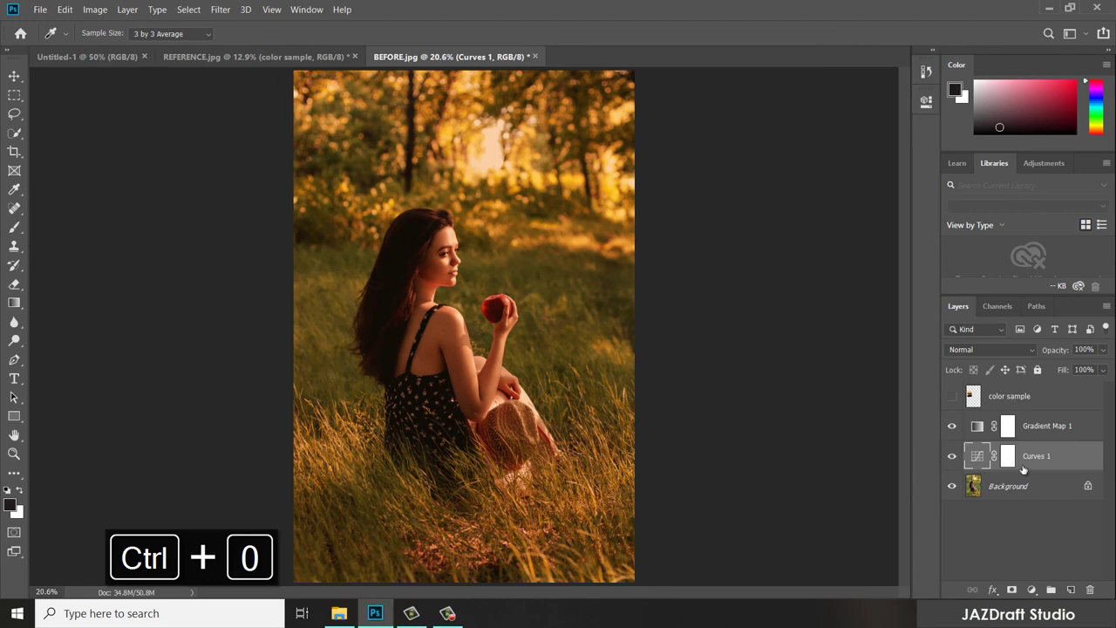
Step: Set the Curves 1 layer's blending mode to Darken, toggling its visibility and previewing Soft Light for comparison
click(973, 350)
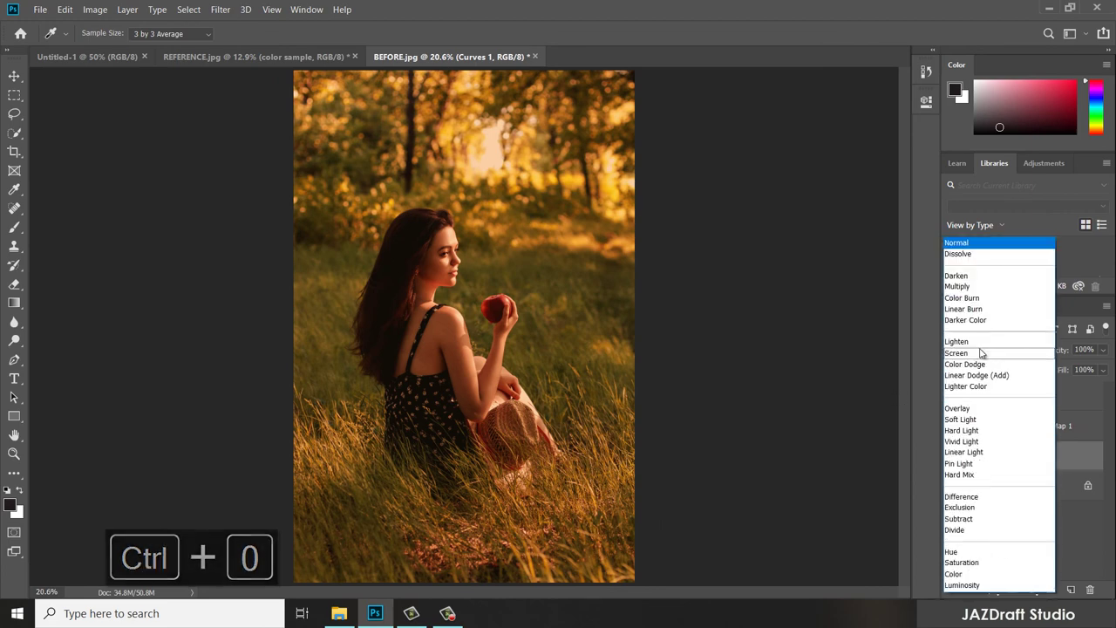
key(Escape)
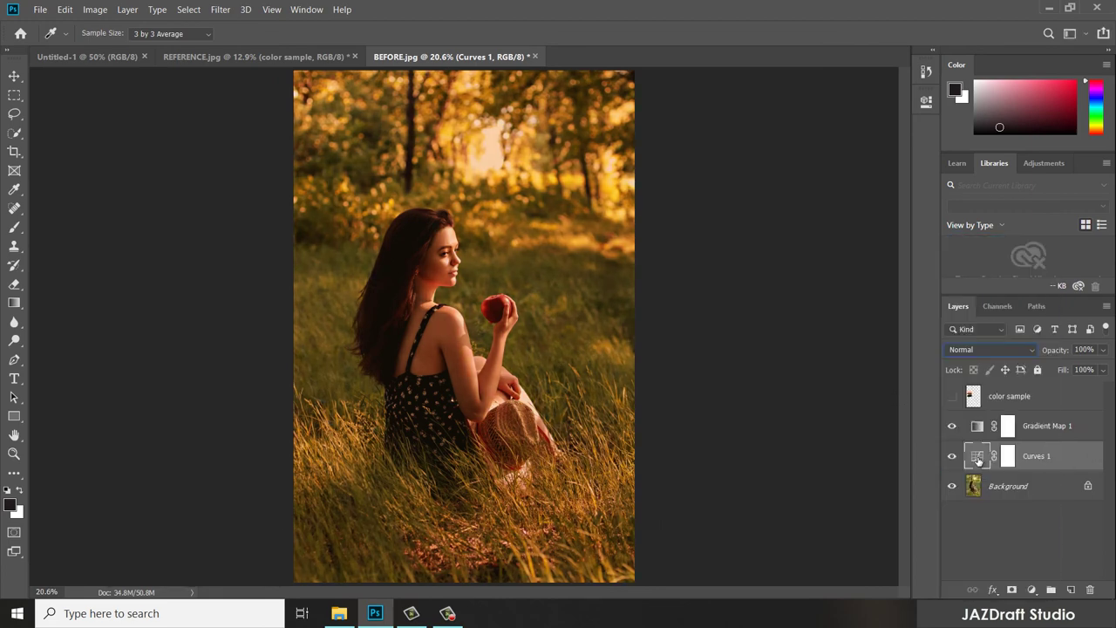
click(977, 348)
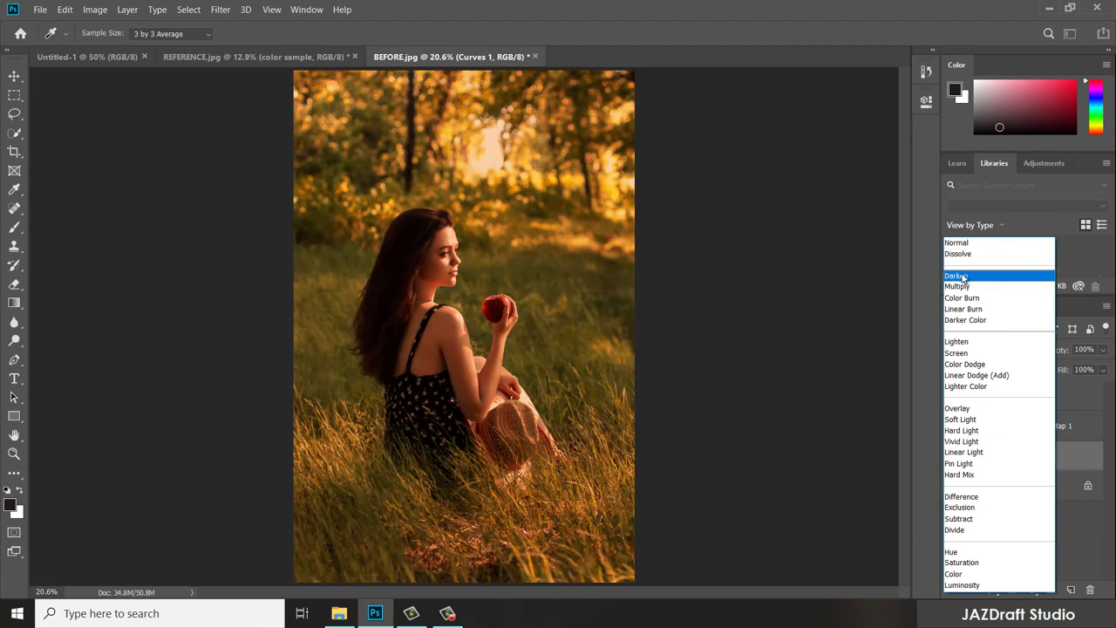
click(963, 277)
click(952, 455)
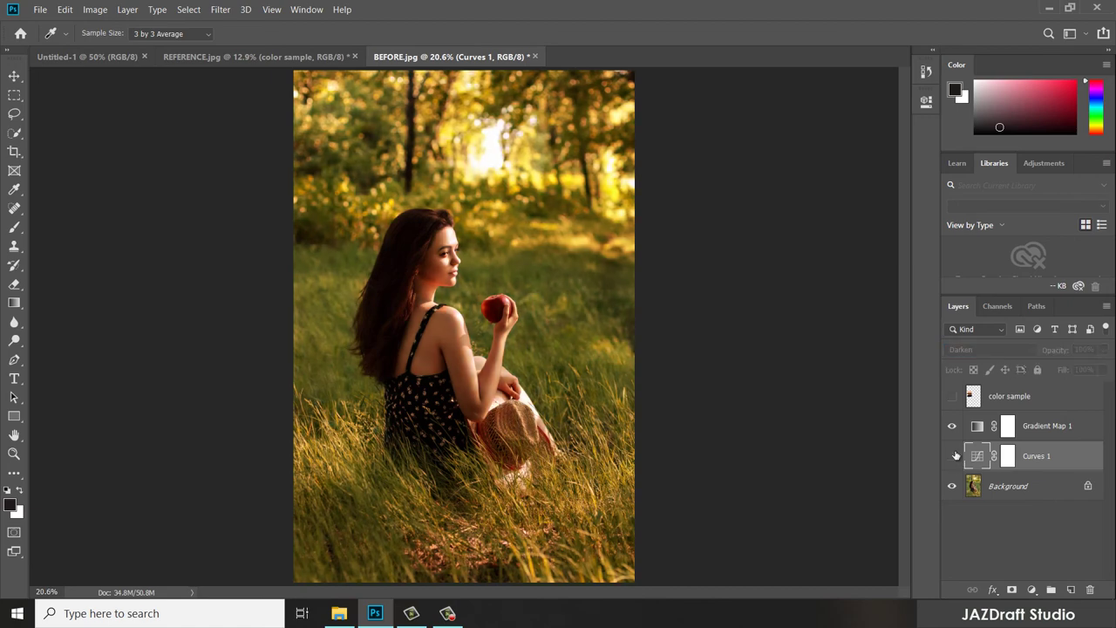
click(952, 455)
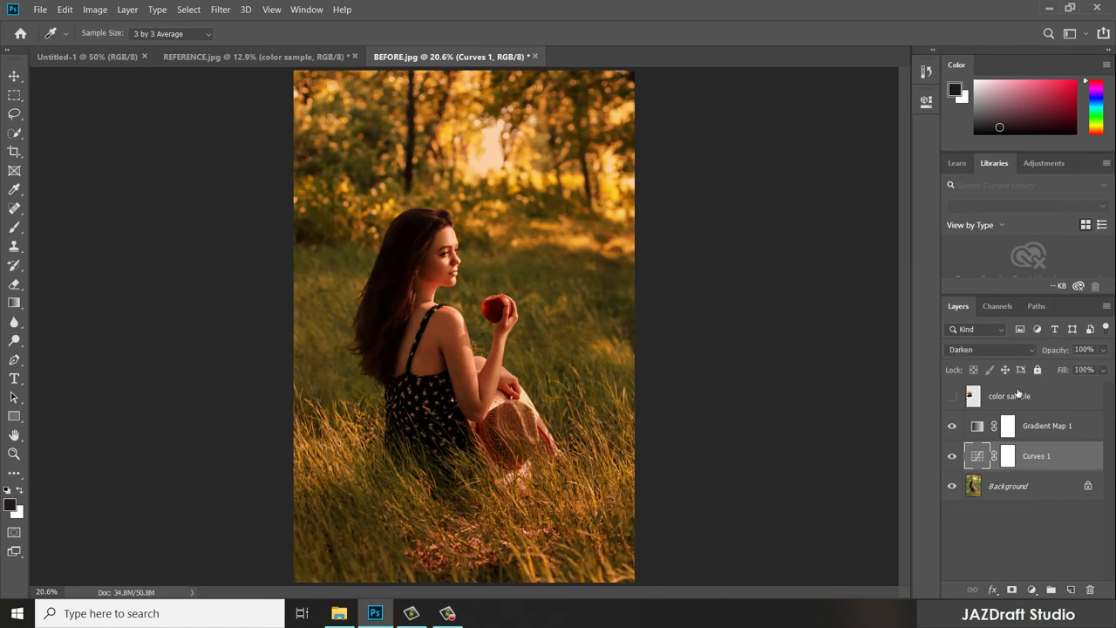
click(1003, 352)
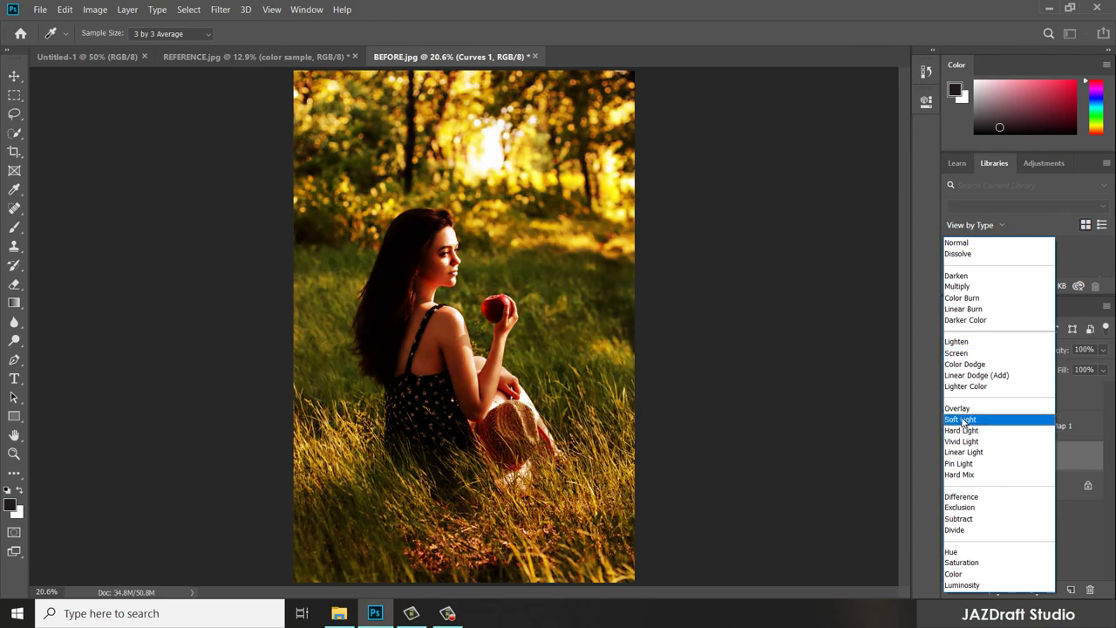
click(958, 276)
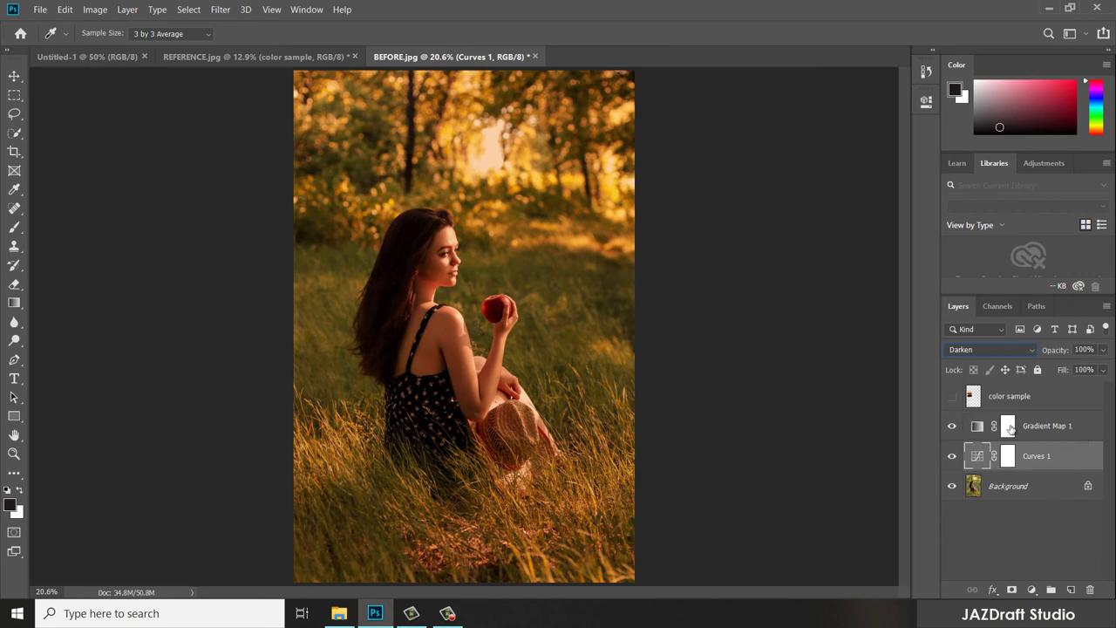
Step: Group the Gradient Map 1 and Curves 1 layers, and toggle the group's visibility to compare the photo with and without the grading
key(i)
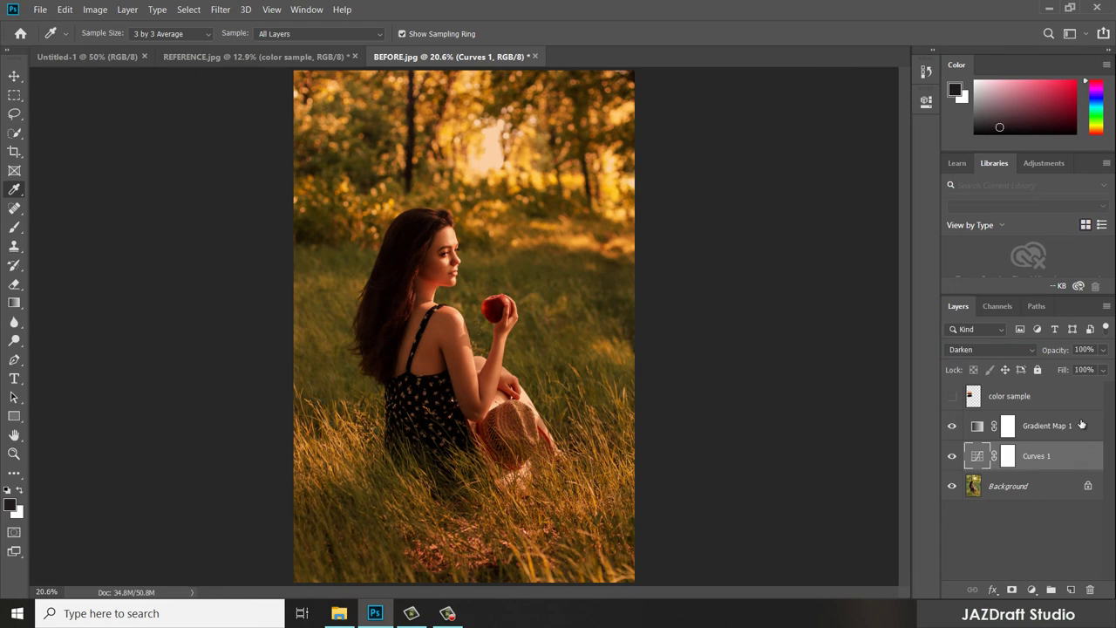
shift+click(1081, 427)
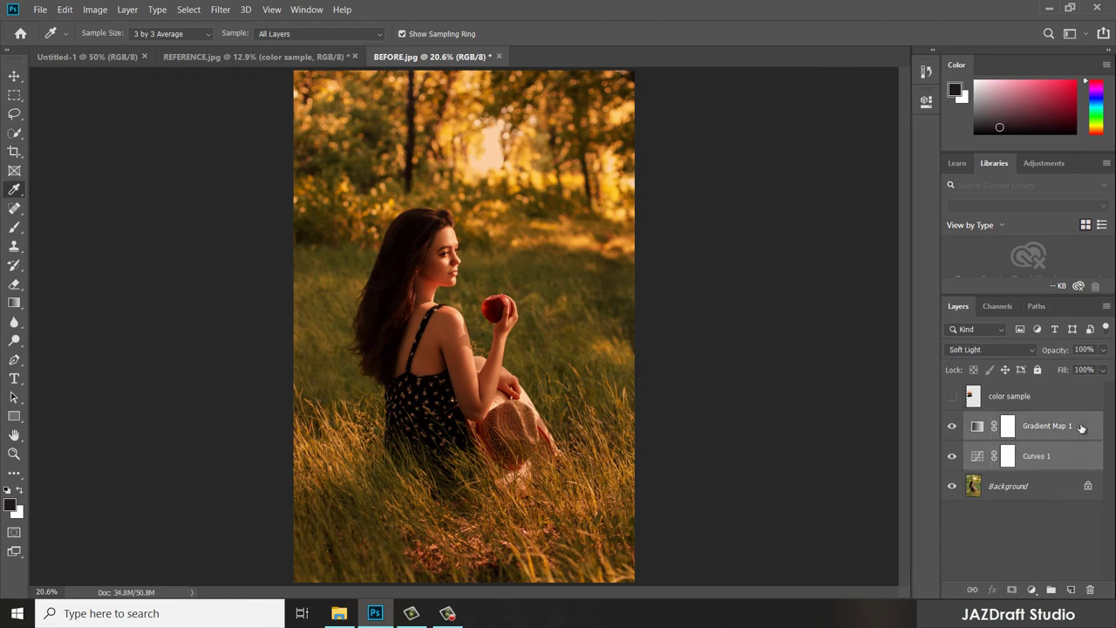
key(ctrl+g)
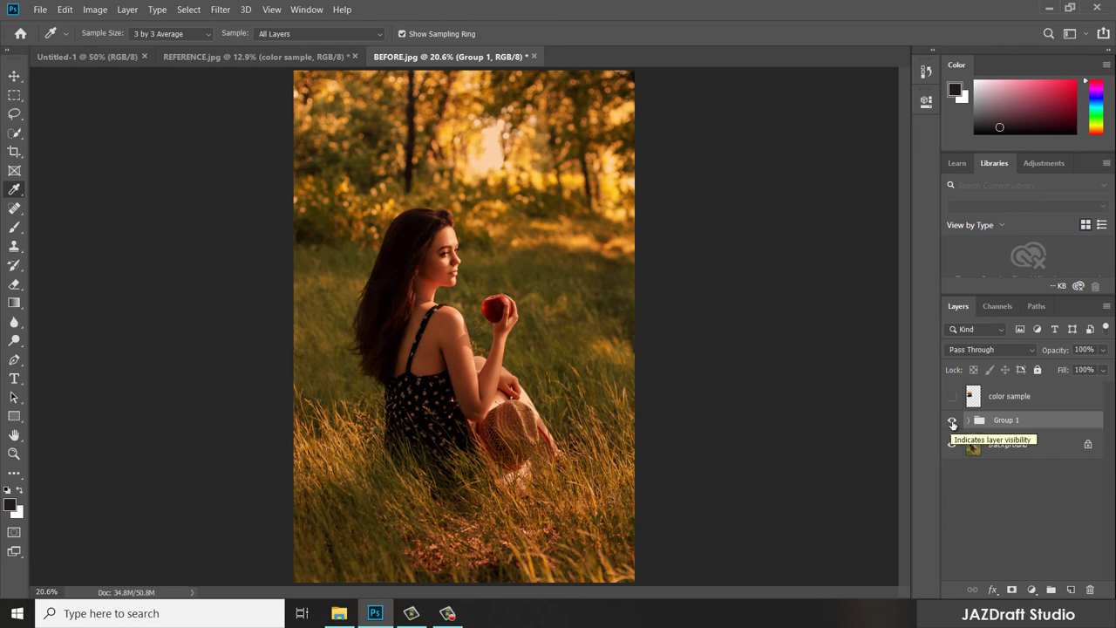
click(953, 422)
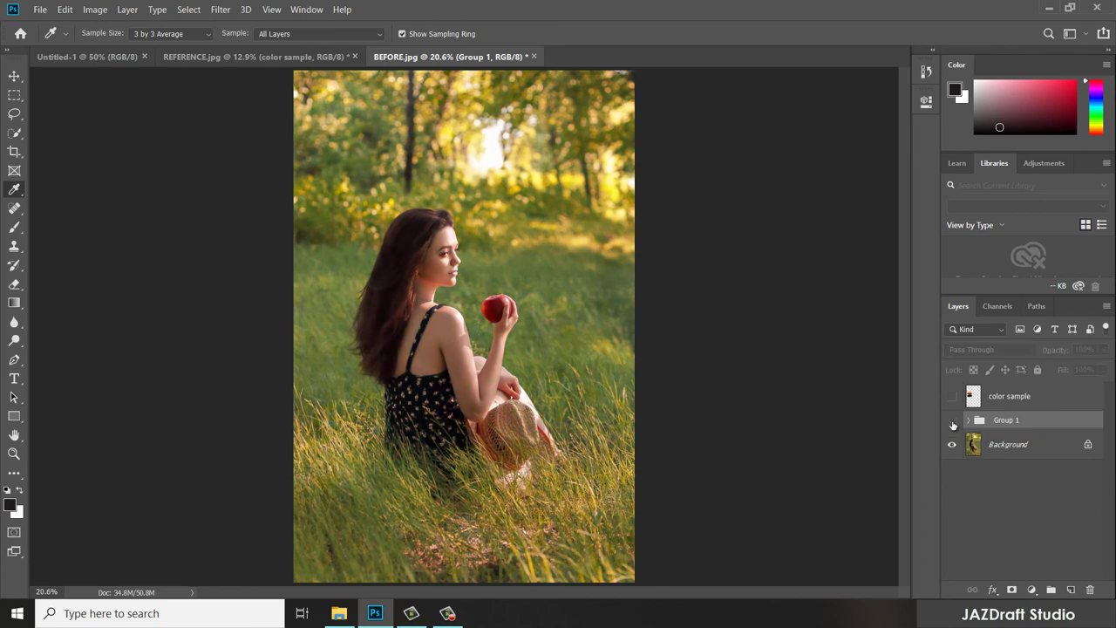
click(953, 422)
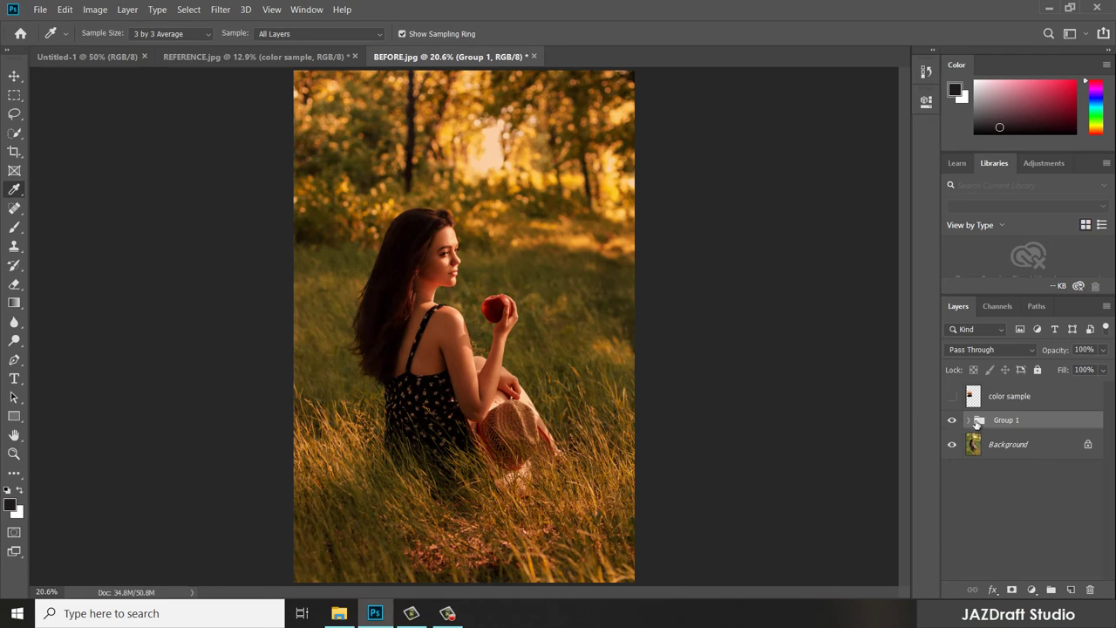
Step: Expand Group 1 and lower the opacity of the Curves 1 layer to soften the orange cast
click(970, 421)
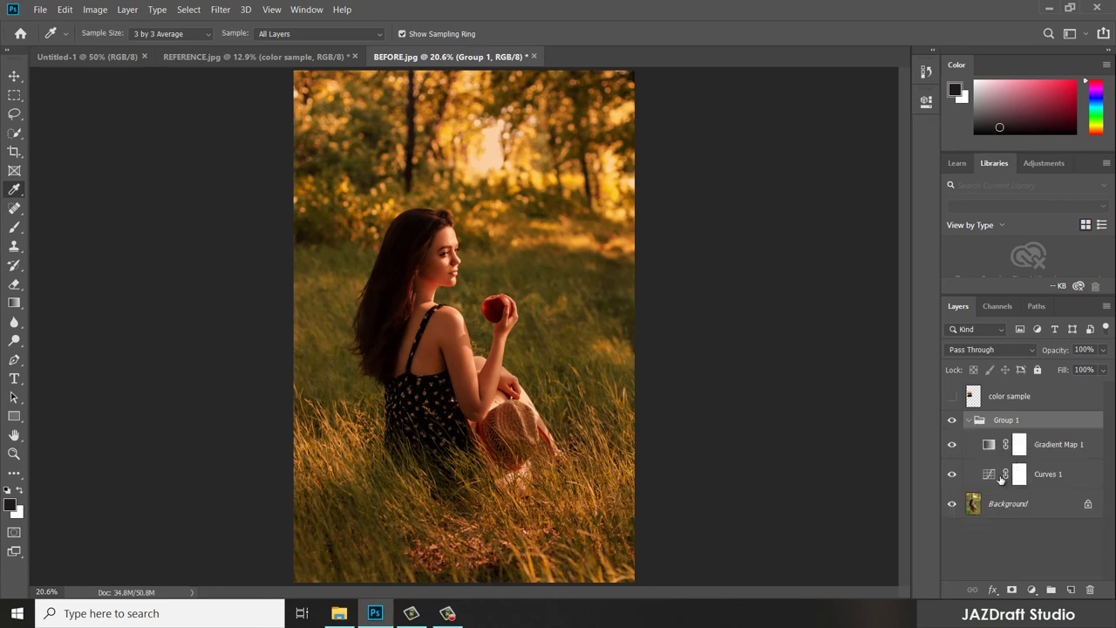
click(992, 478)
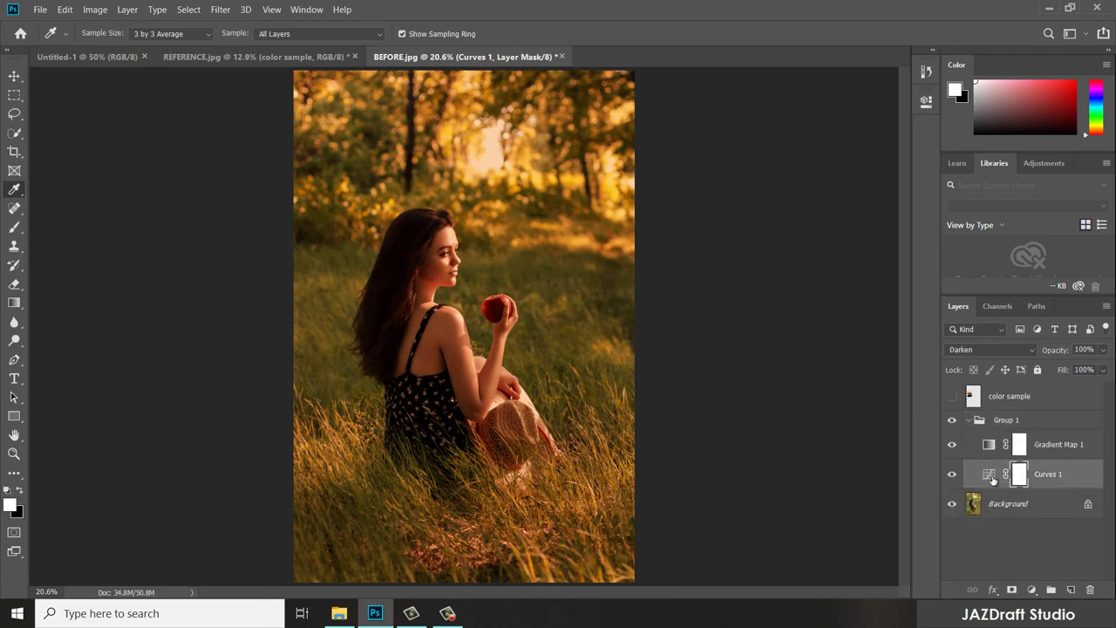
click(1084, 348)
scroll(1007, 346, up, 2)
Step: Try the Gradient Map 1 layer at 50% opacity and return it to 100%
click(991, 445)
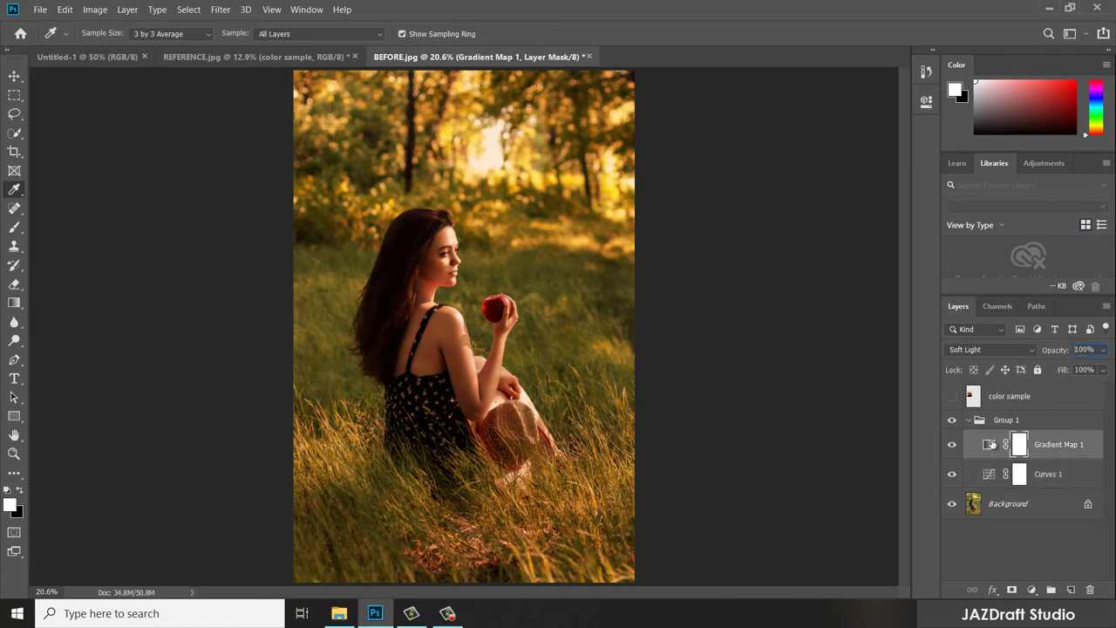
click(1086, 350)
text(50)
key(Return)
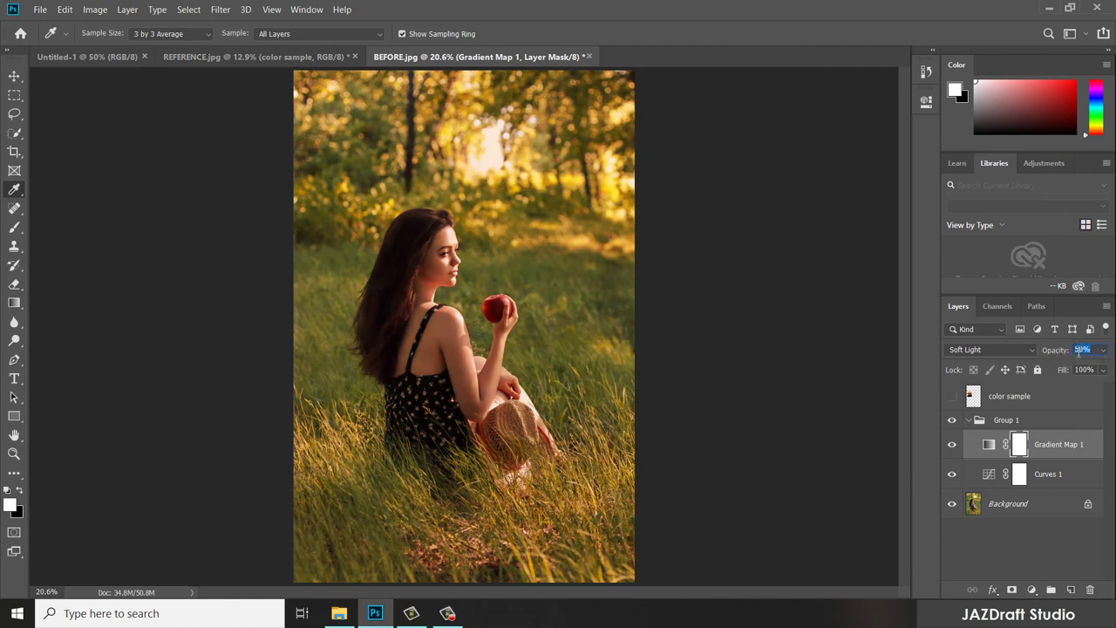
text(100)
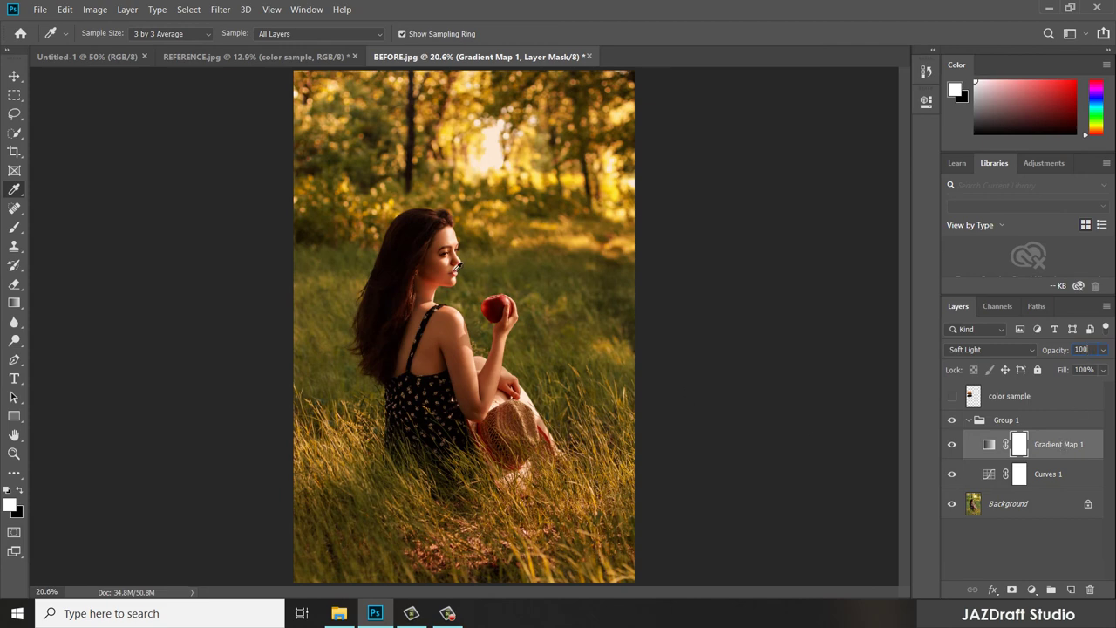
Step: Hide the color sample layer in REFERENCE.jpg, and compare BEFORE.jpg with Group 1 hidden and shown
click(210, 57)
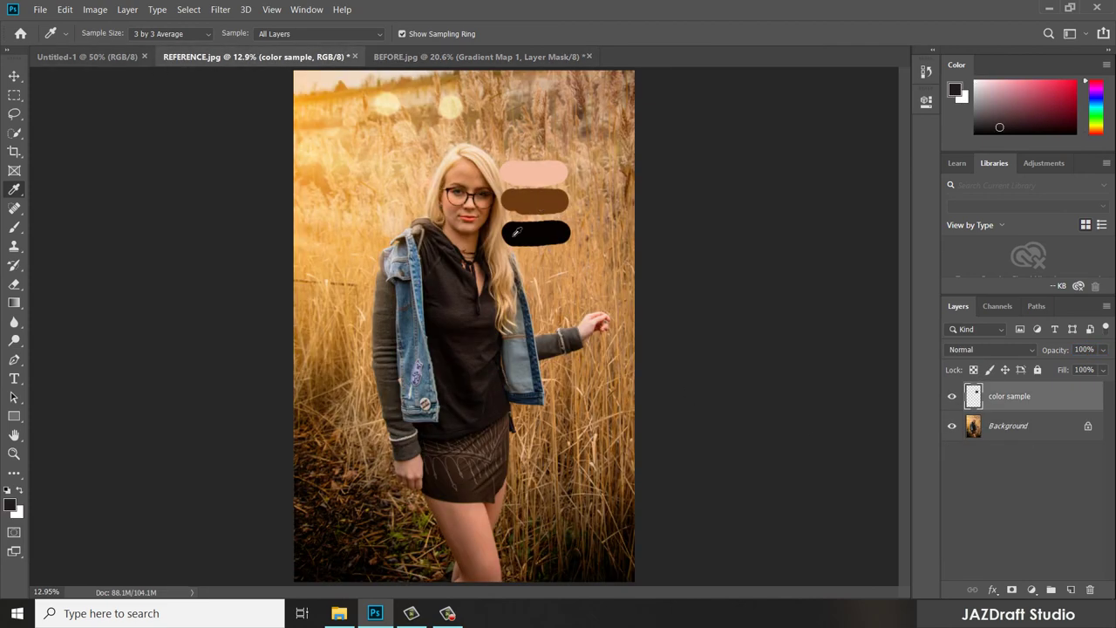
click(952, 396)
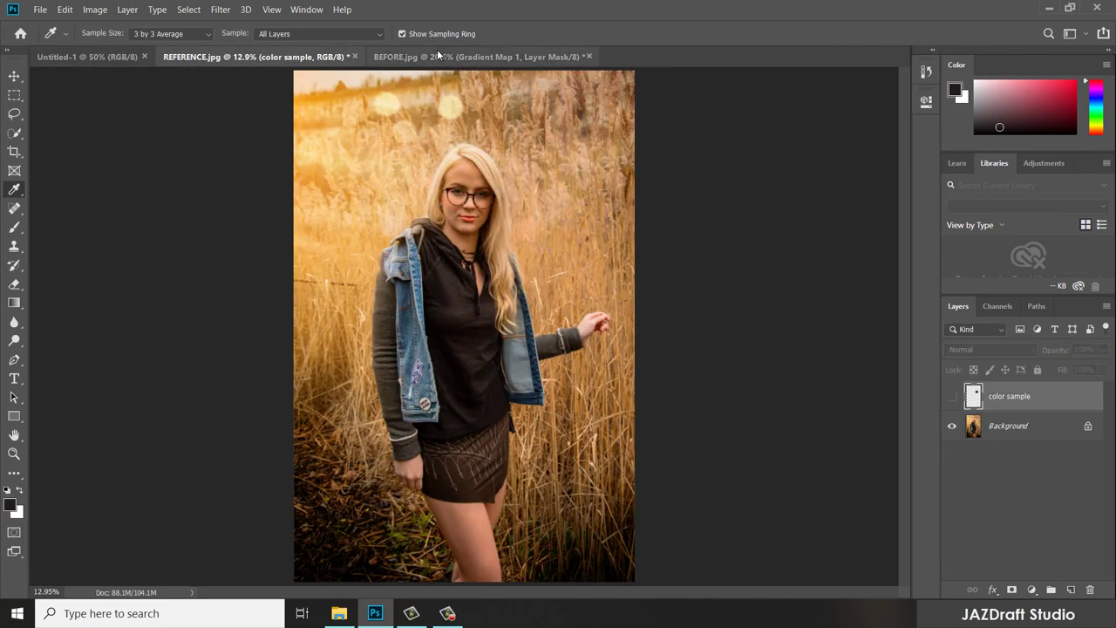
click(439, 56)
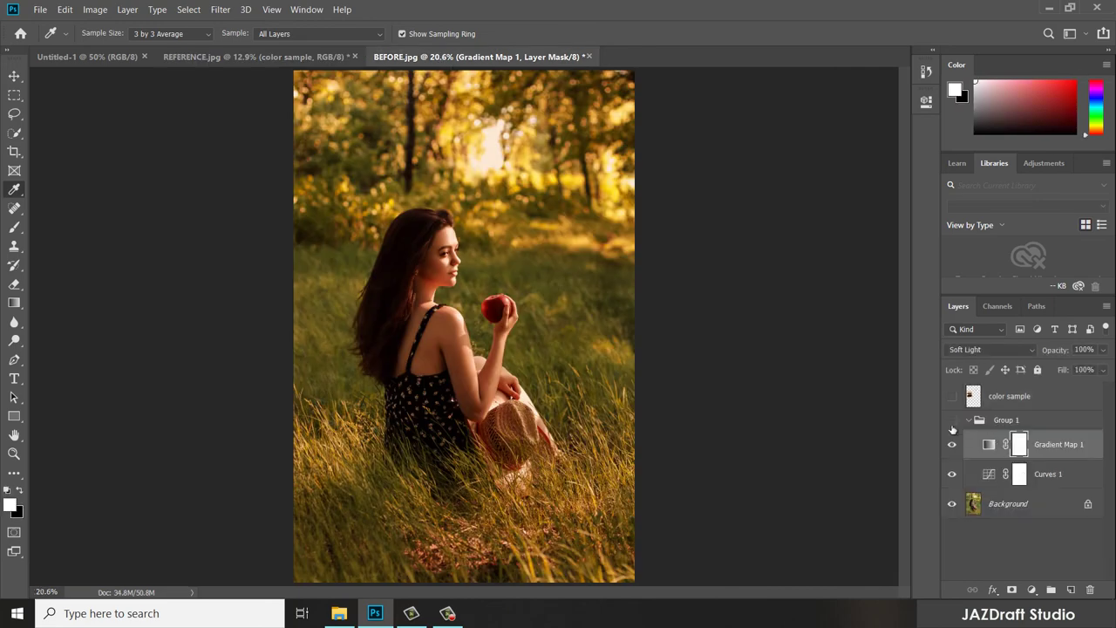
click(952, 420)
click(952, 420)
Step: Compare close-up views of the women's skin tones and overall color in BEFORE.jpg and REFERENCE.jpg
key(ctrl+equal)
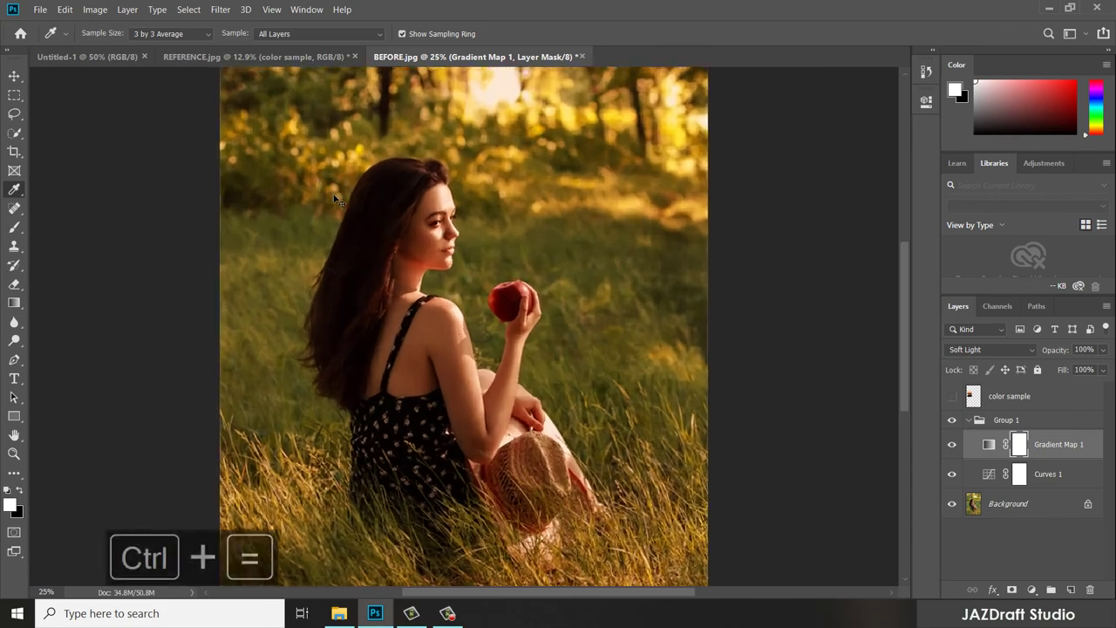
key(ctrl+equal)
key(ctrl+equal)
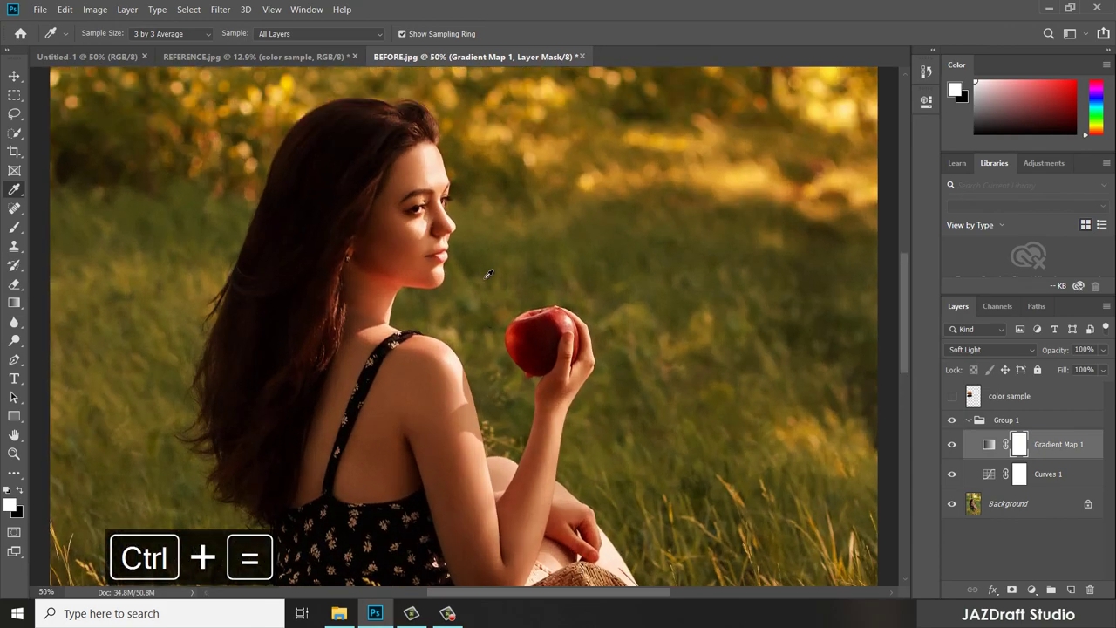
click(174, 56)
key(ctrl+equal)
key(ctrl+equal)
key(ctrl+equal)
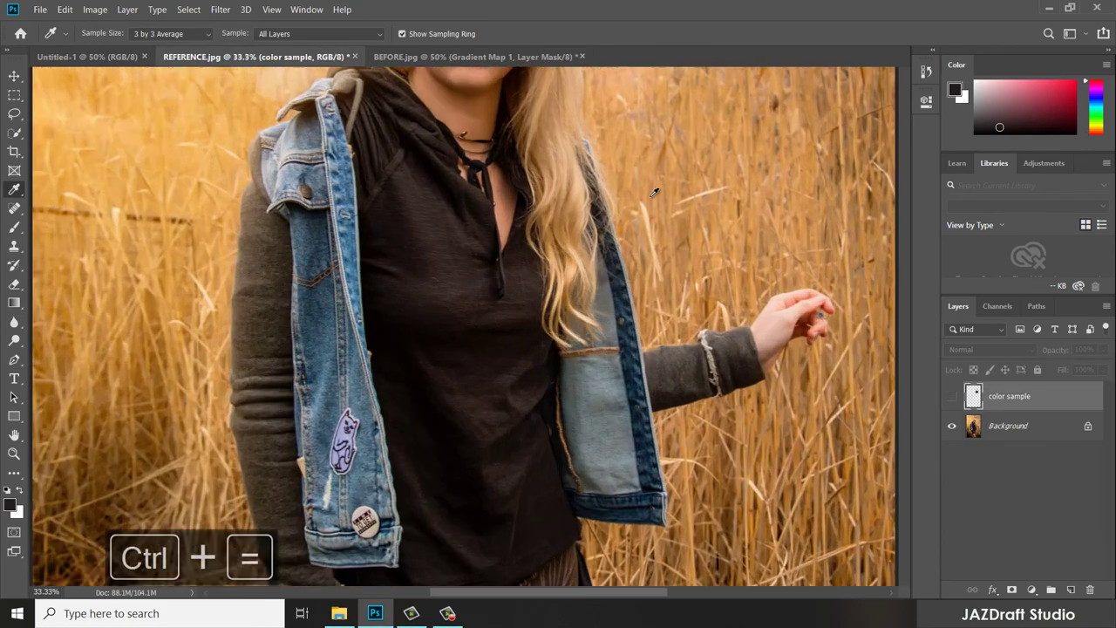
scroll(654, 192, up, 5)
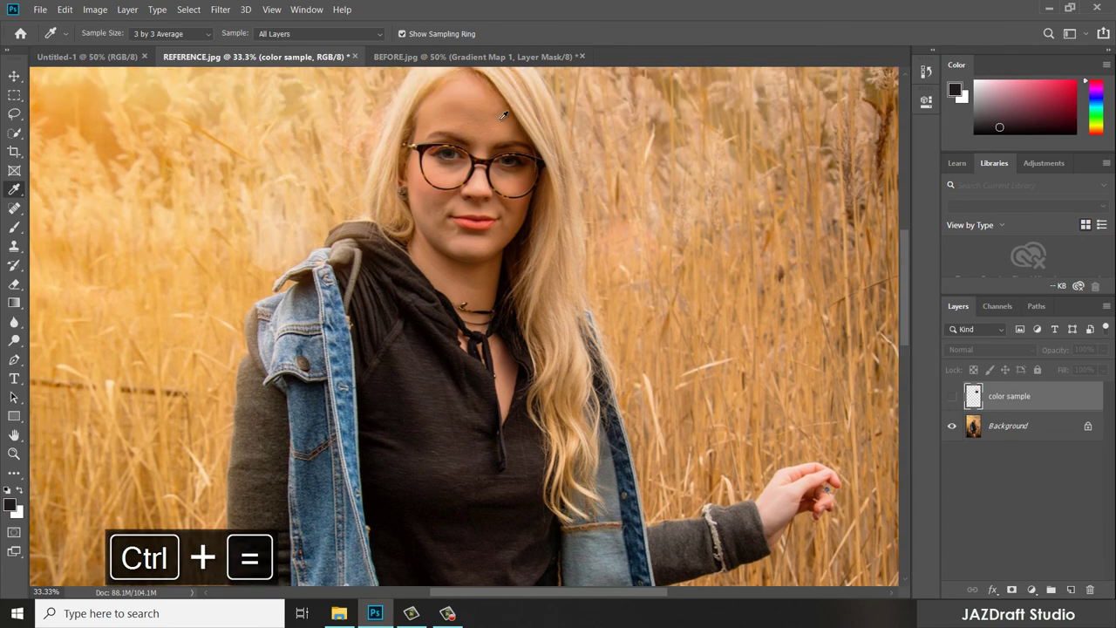
click(406, 56)
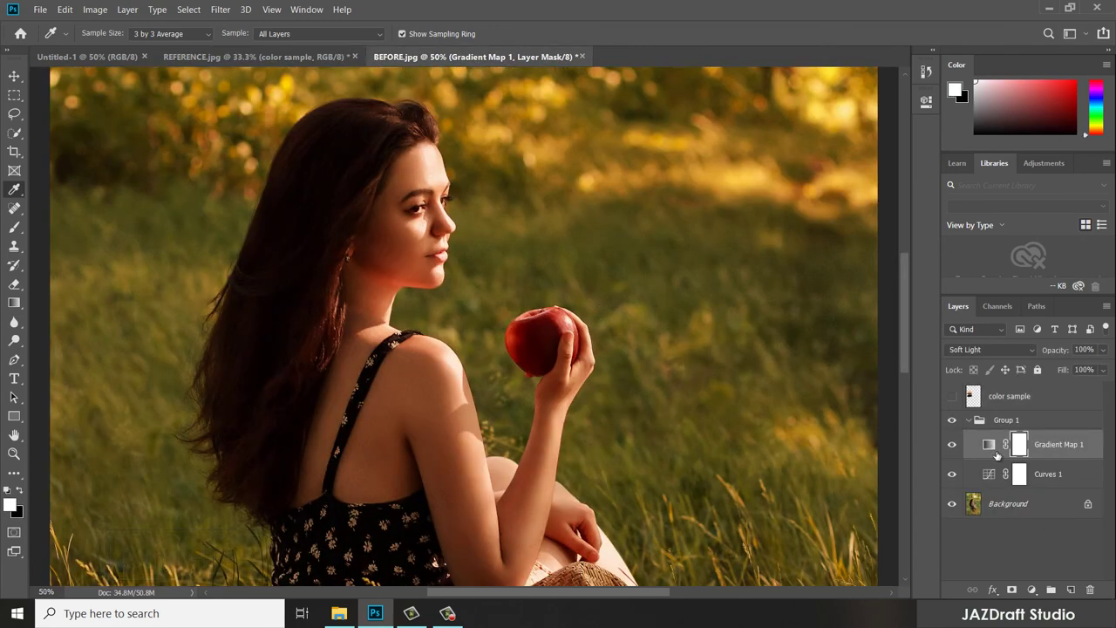
Step: Collapse Group 1, fit the photo to the window and save it in JPEG format under the file name AFTER
click(969, 421)
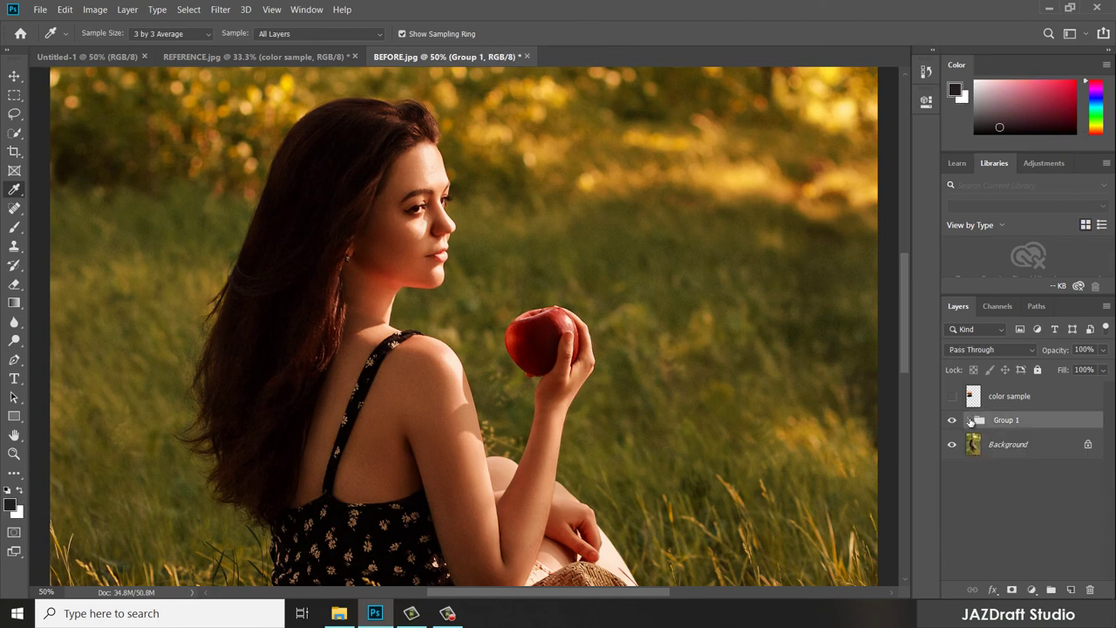
key(ctrl+0)
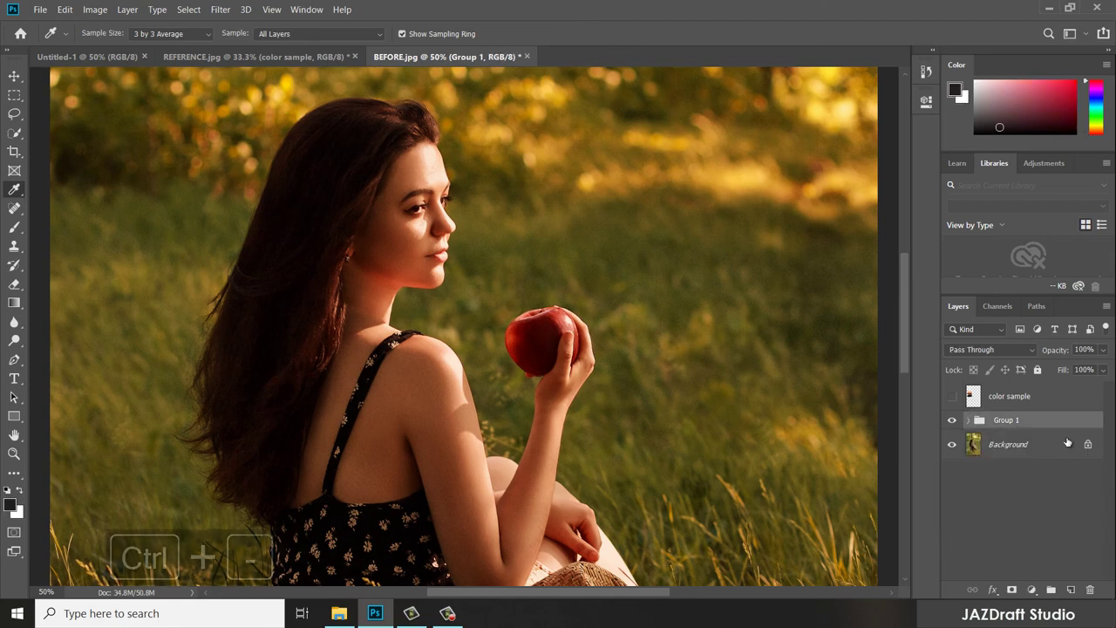
key(ctrl+shift+s)
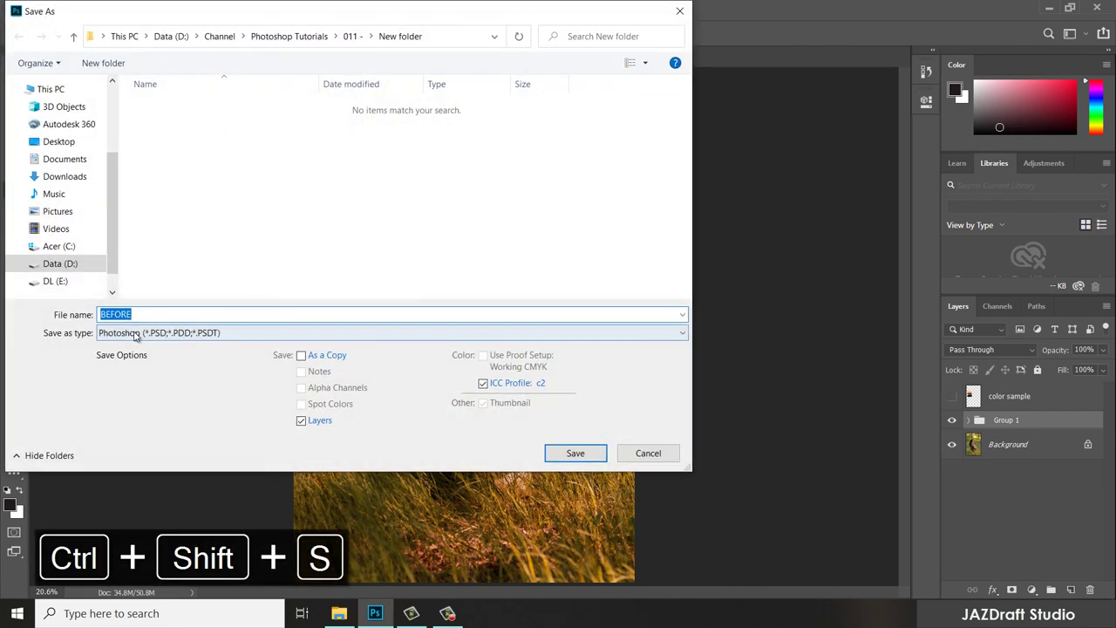
click(135, 333)
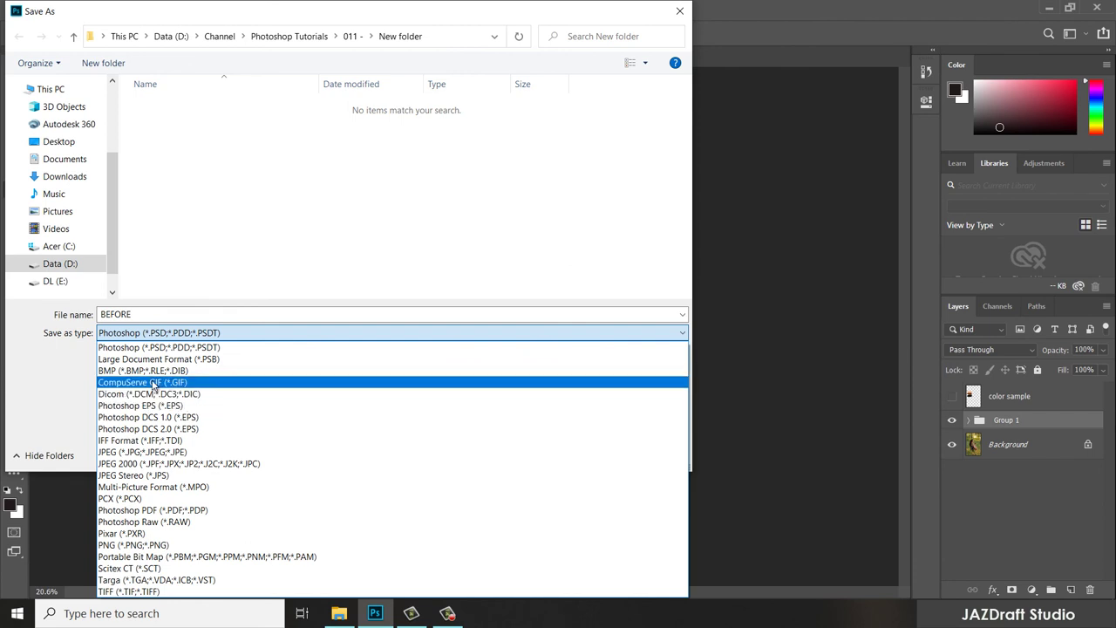
click(144, 452)
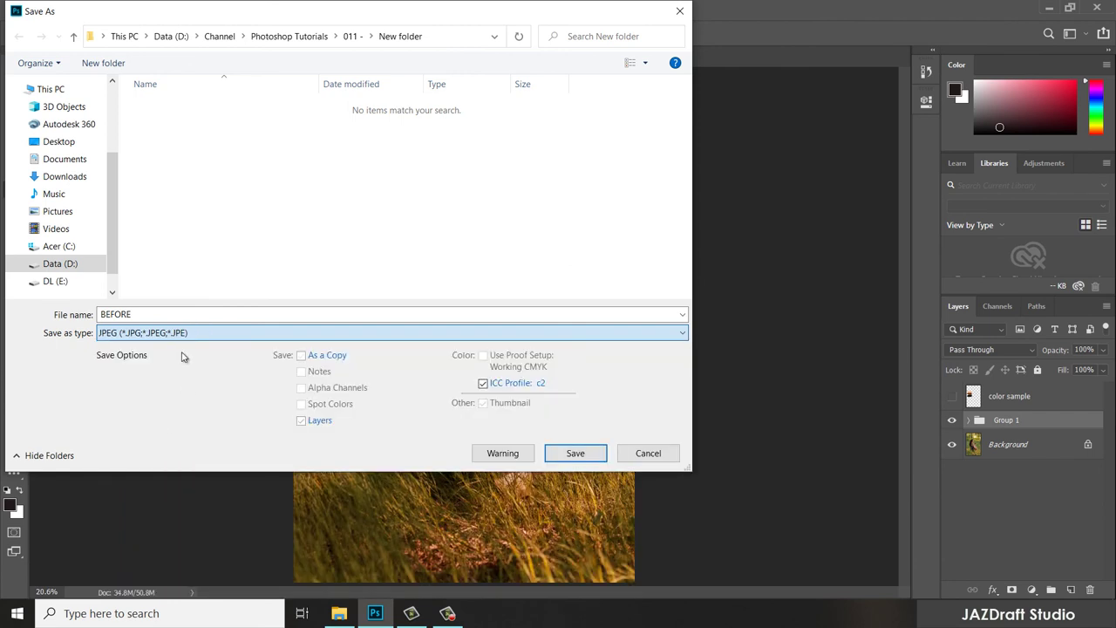
double_click(164, 312)
text(AFT)
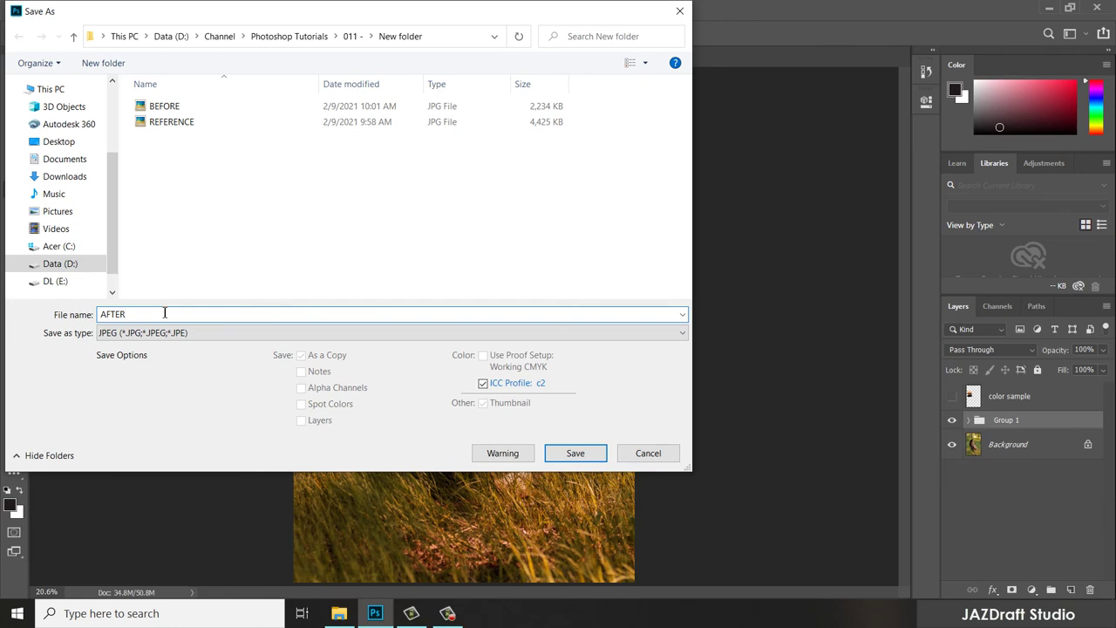
text(ER)
key(Return)
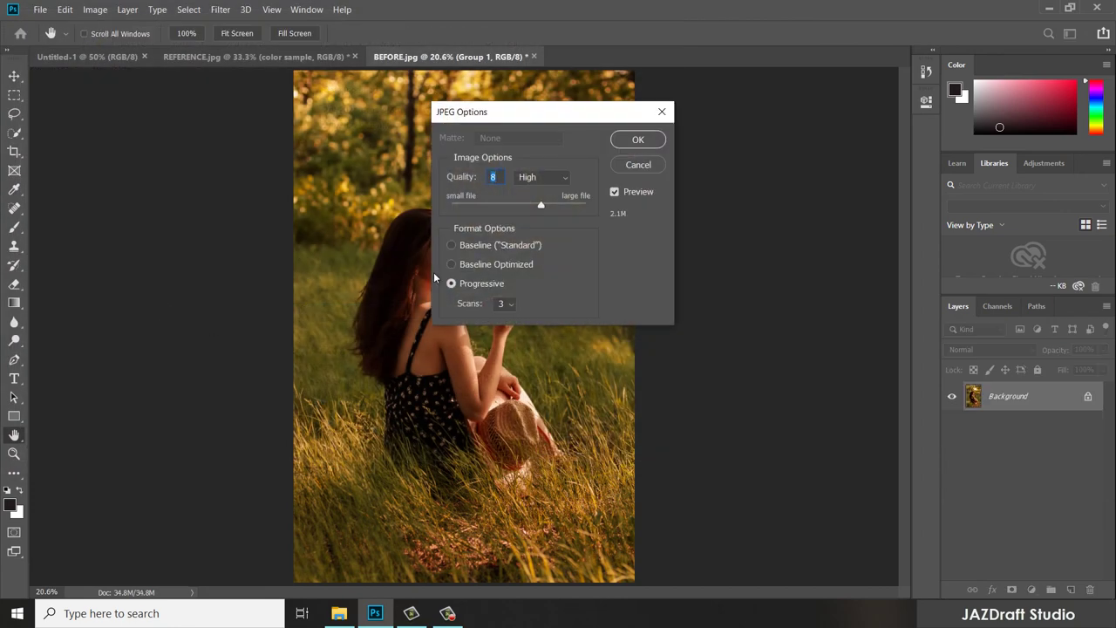
Step: Set the JPEG image quality to 12 (Maximum) with the Progressive format and finish the export
click(553, 178)
click(548, 229)
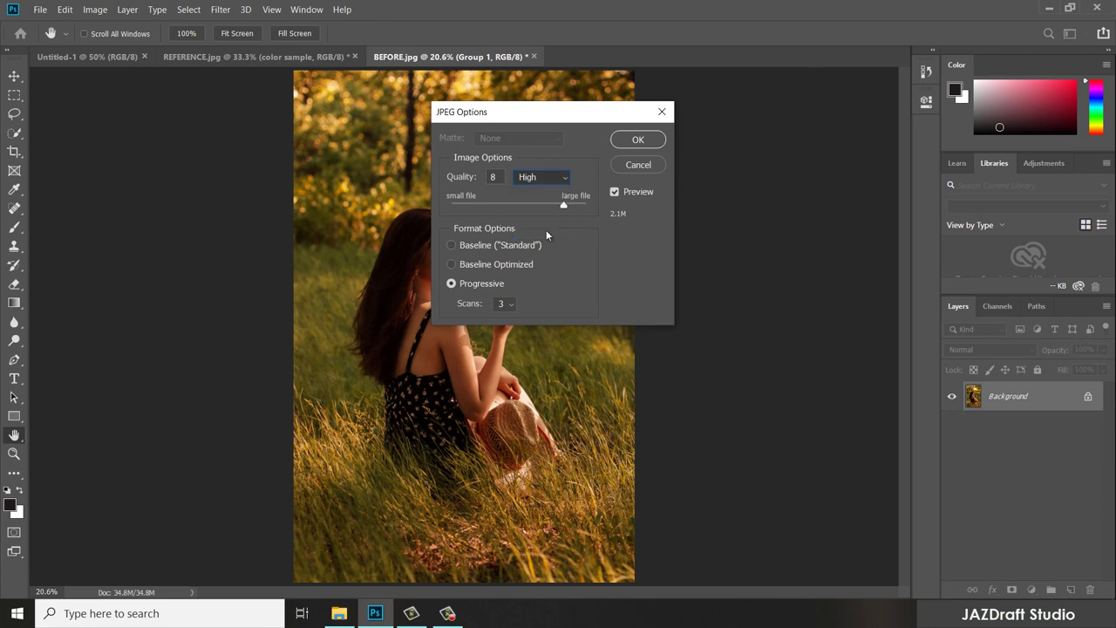
drag(565, 203, 588, 205)
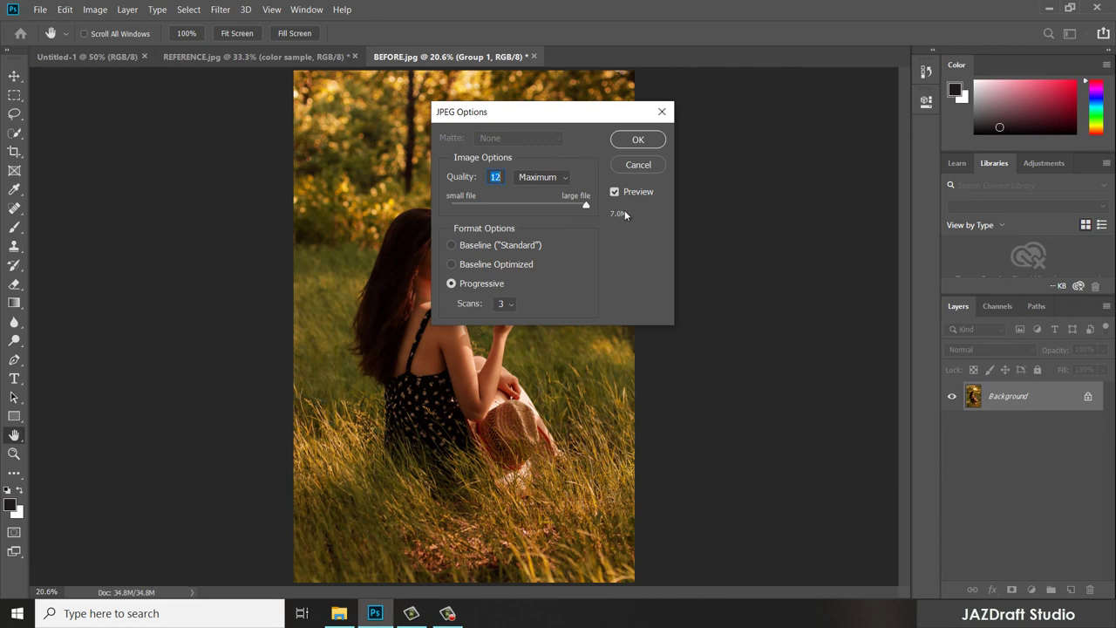
click(637, 140)
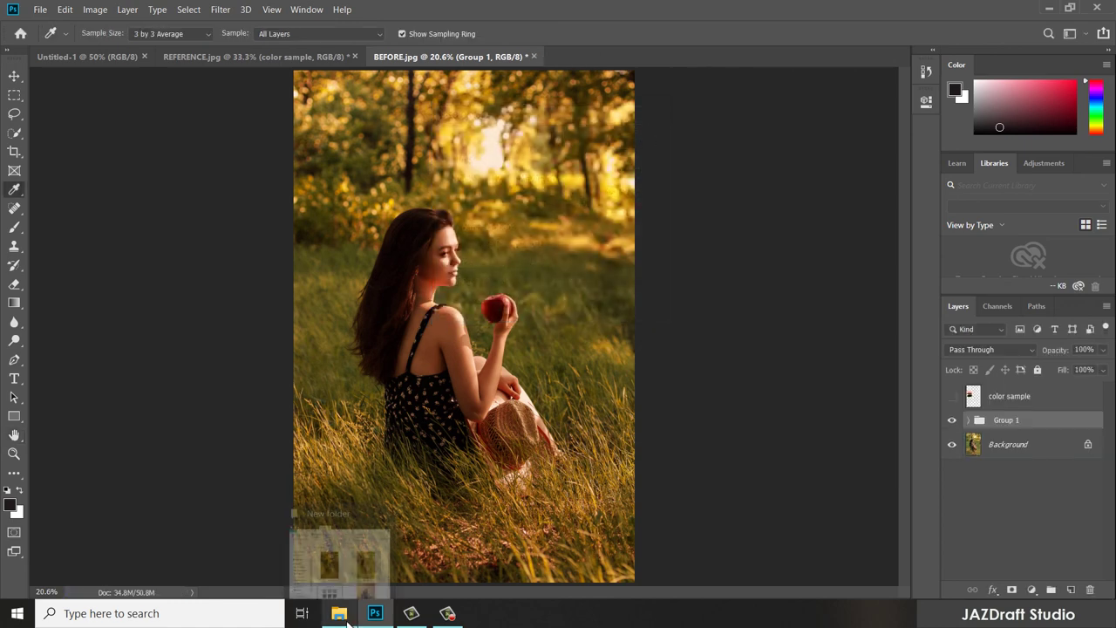
Step: Switch to File Explorer and compare BEFORE.jpg with AFTER.jpg in the photo viewer, including a close-up, and return to Photoshop
click(340, 548)
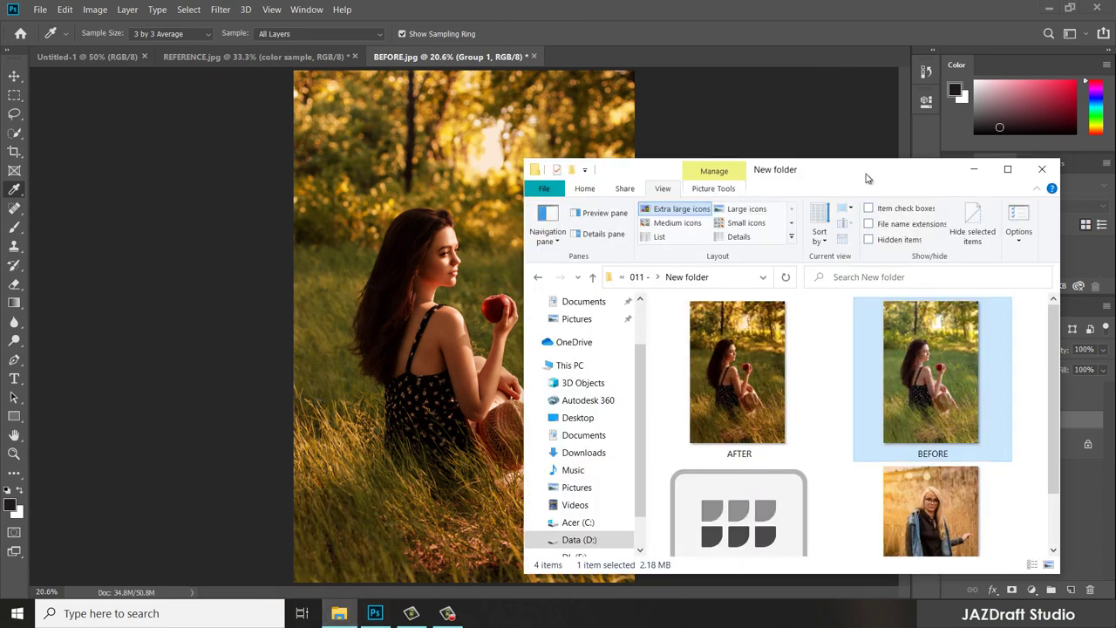
drag(862, 174, 800, 108)
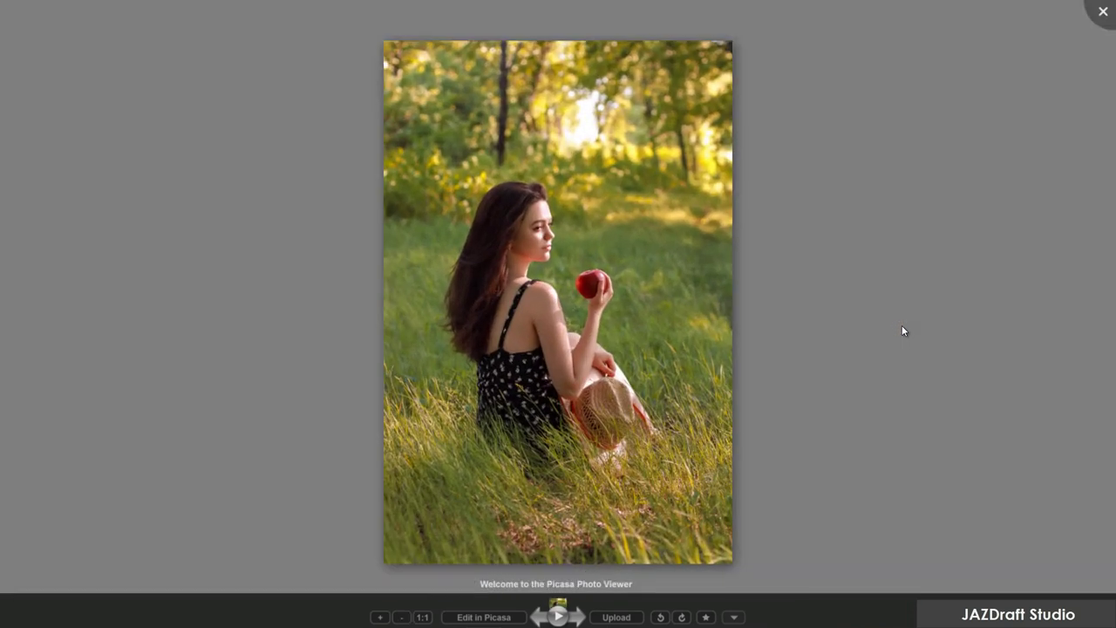
key(Right)
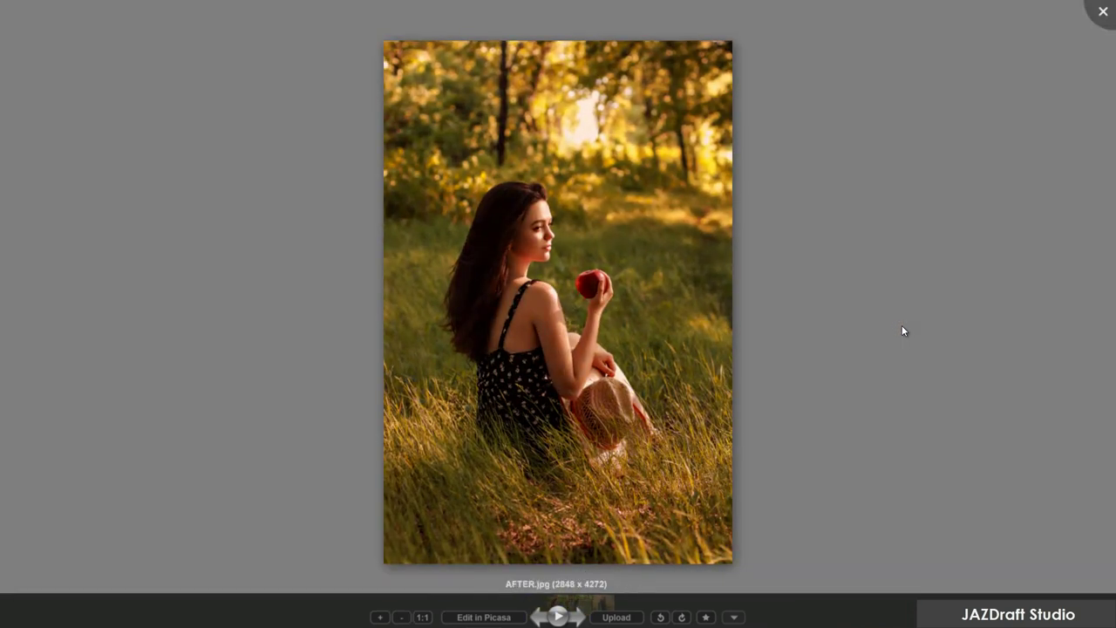
key(Right)
key(Left)
key(Left)
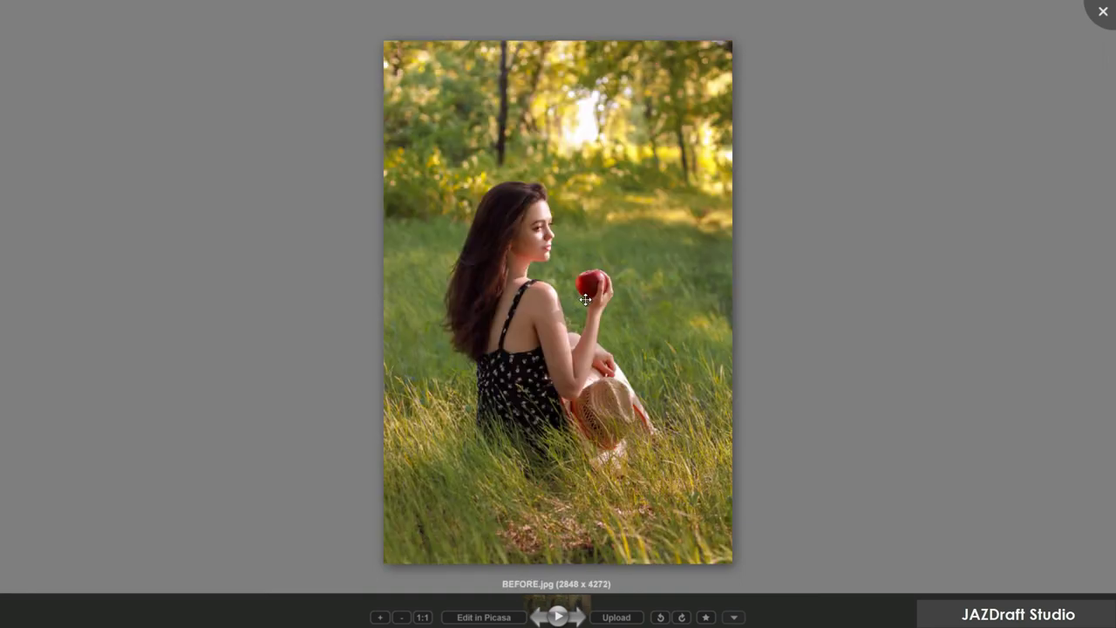
key(Right)
key(Left)
key(Right)
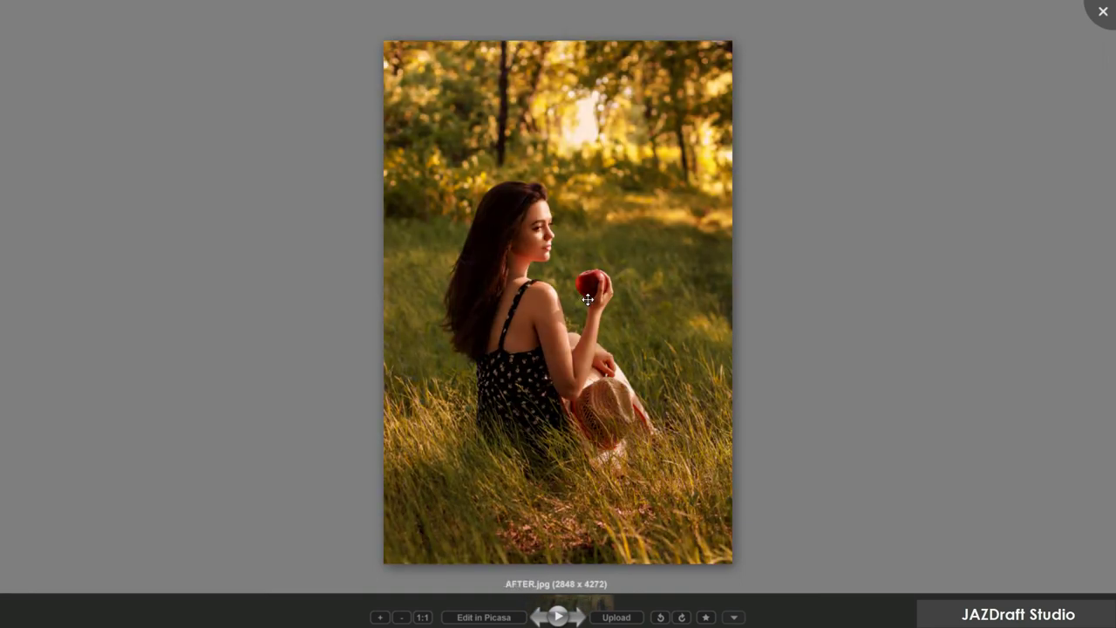
scroll(587, 299, up, 5)
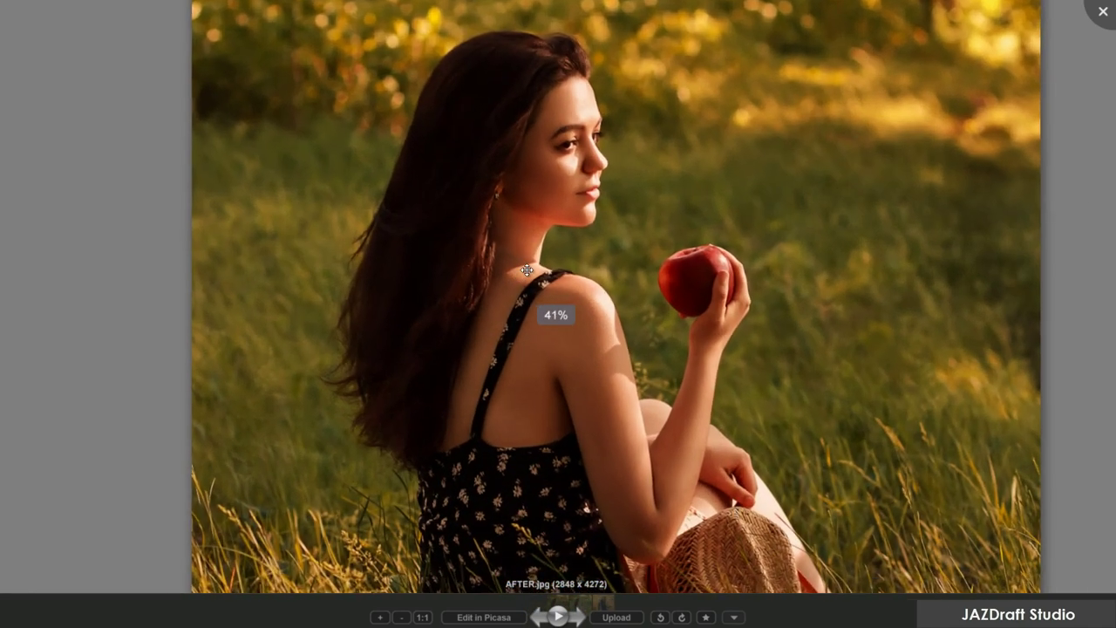
scroll(849, 210, down, 5)
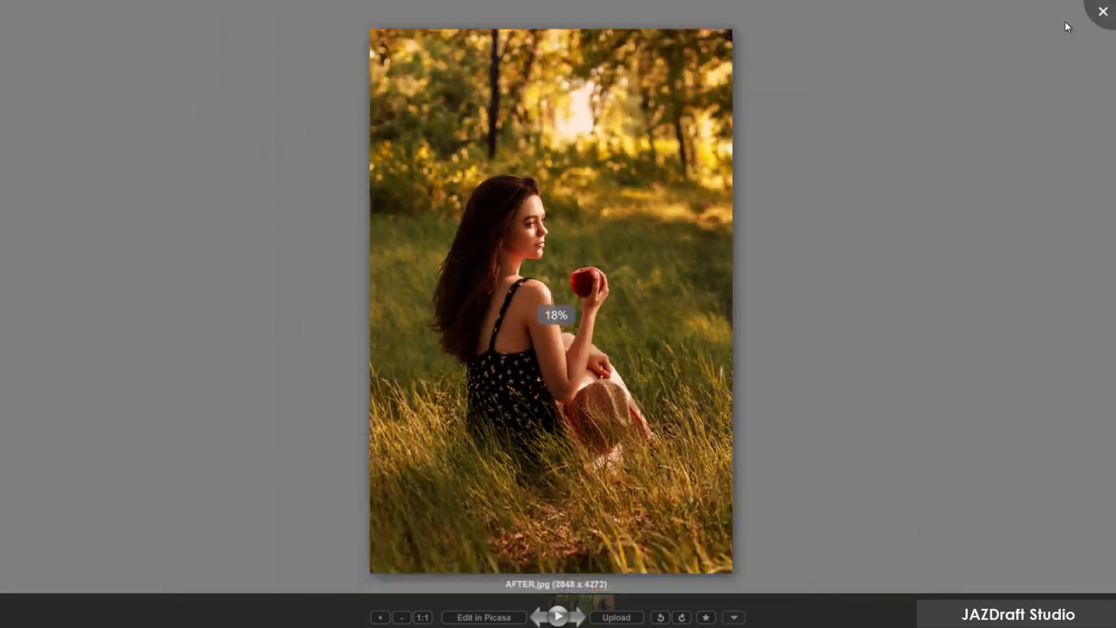
click(1103, 12)
click(1091, 374)
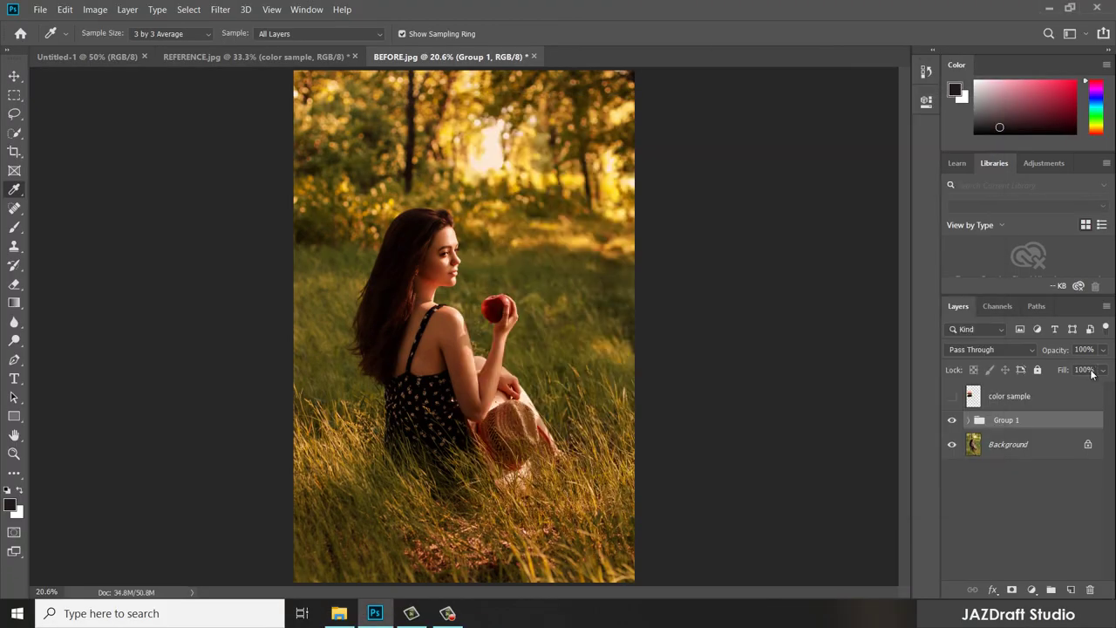
Step: Expand Group 1 and raise the black point of the RGB curve slightly in the Curves 1 layer
click(966, 420)
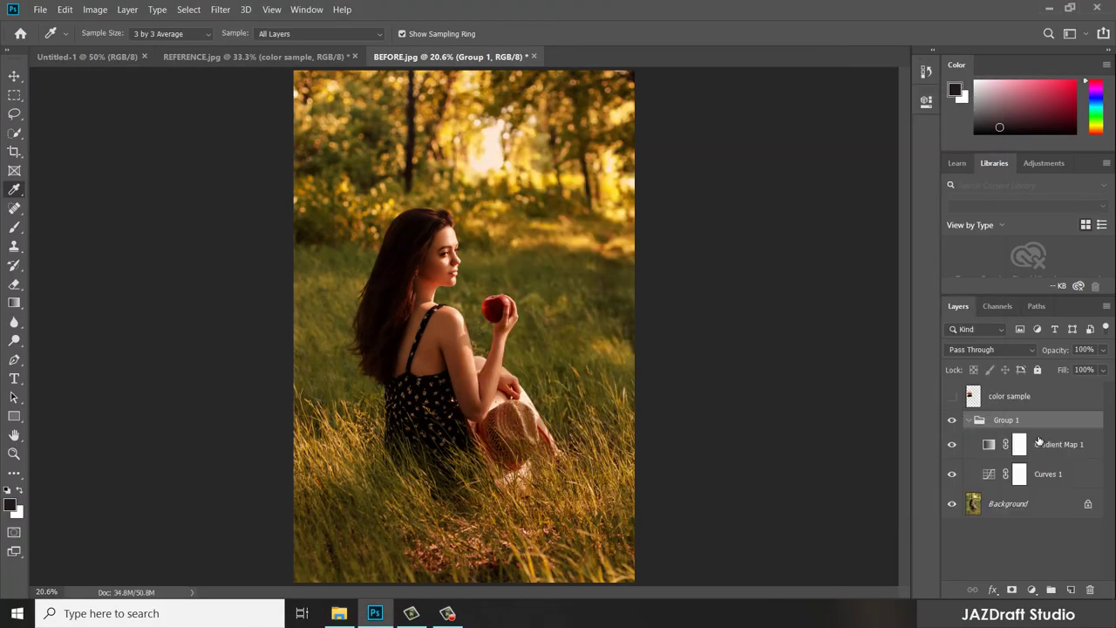
double_click(990, 474)
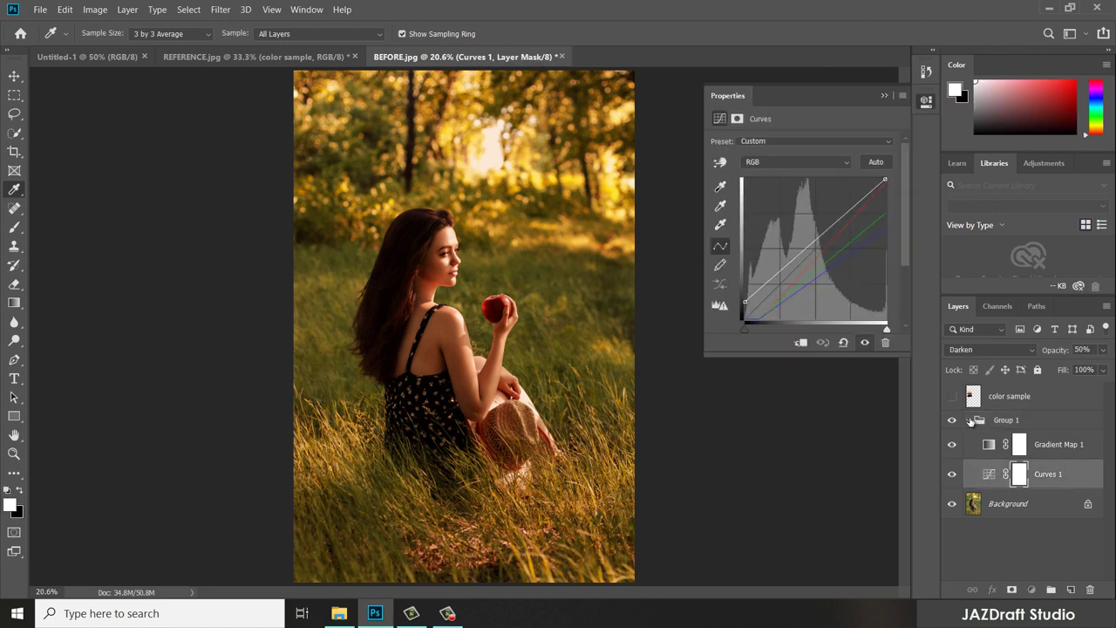
click(971, 421)
click(968, 420)
click(995, 477)
drag(744, 302, 744, 290)
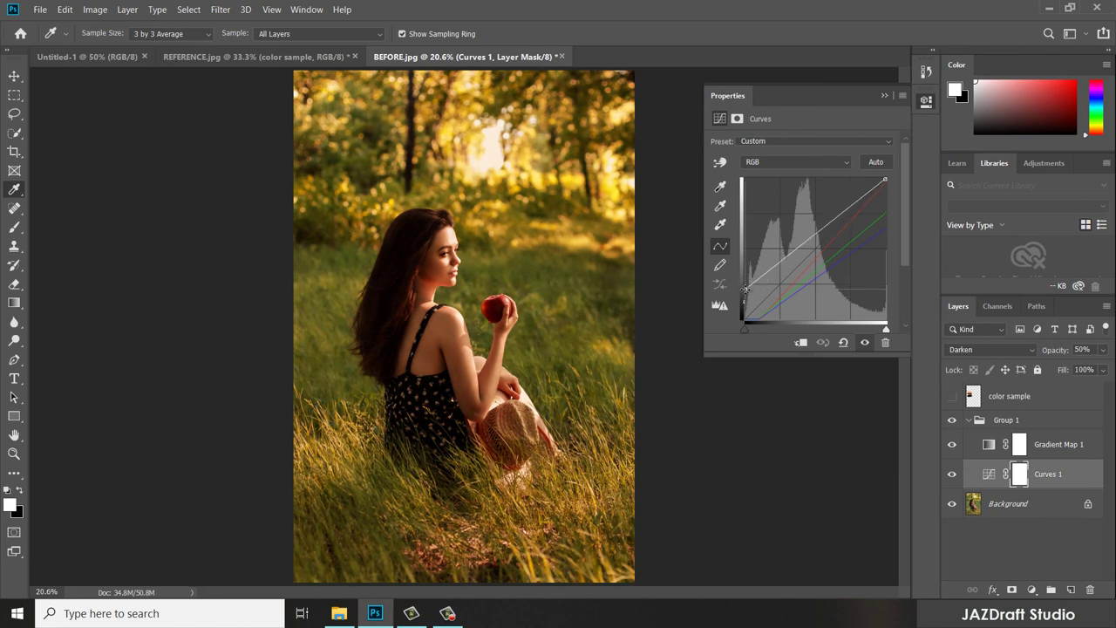
click(883, 97)
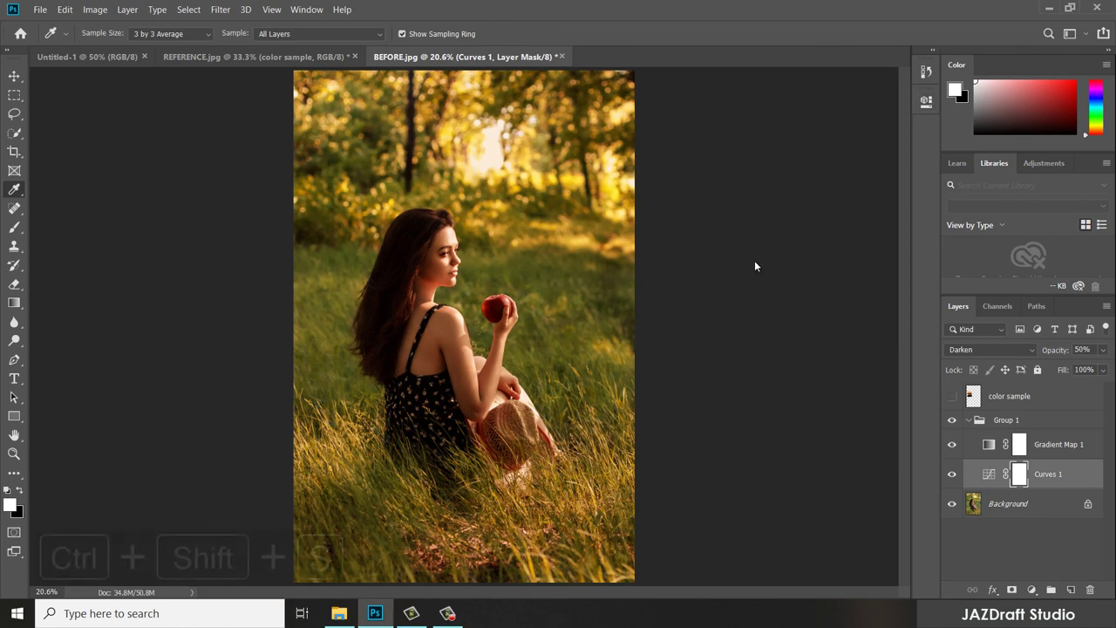
Step: Save the adjusted photo as a JPEG named AFTER, replacing the existing file, with image quality 12 (Maximum)
key(ctrl+shift+s)
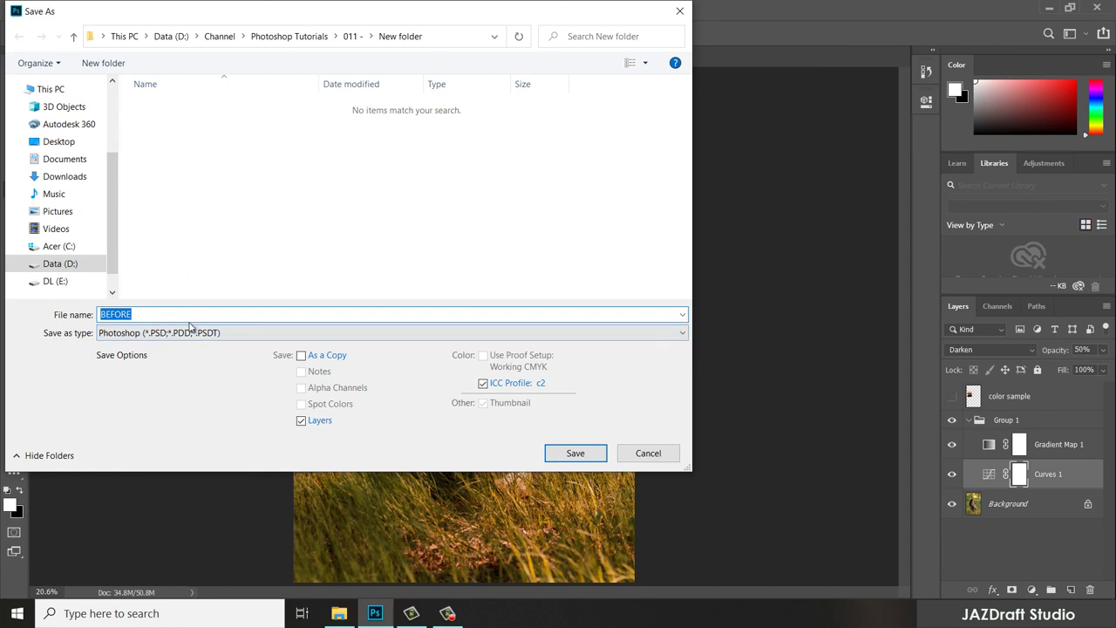
click(234, 334)
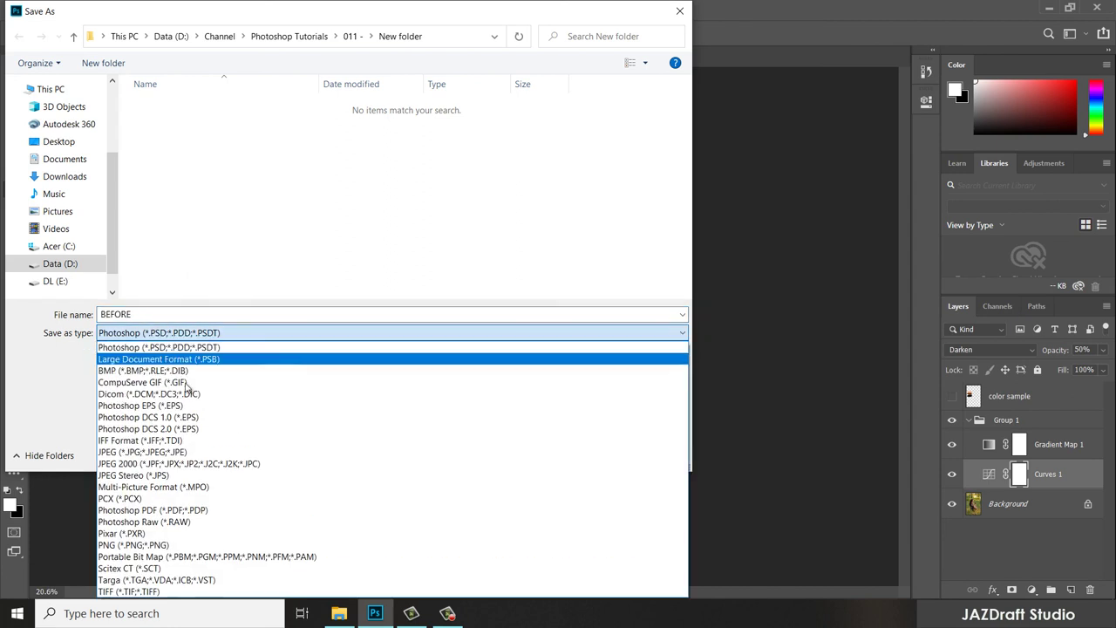
click(187, 429)
double_click(169, 315)
text(A)
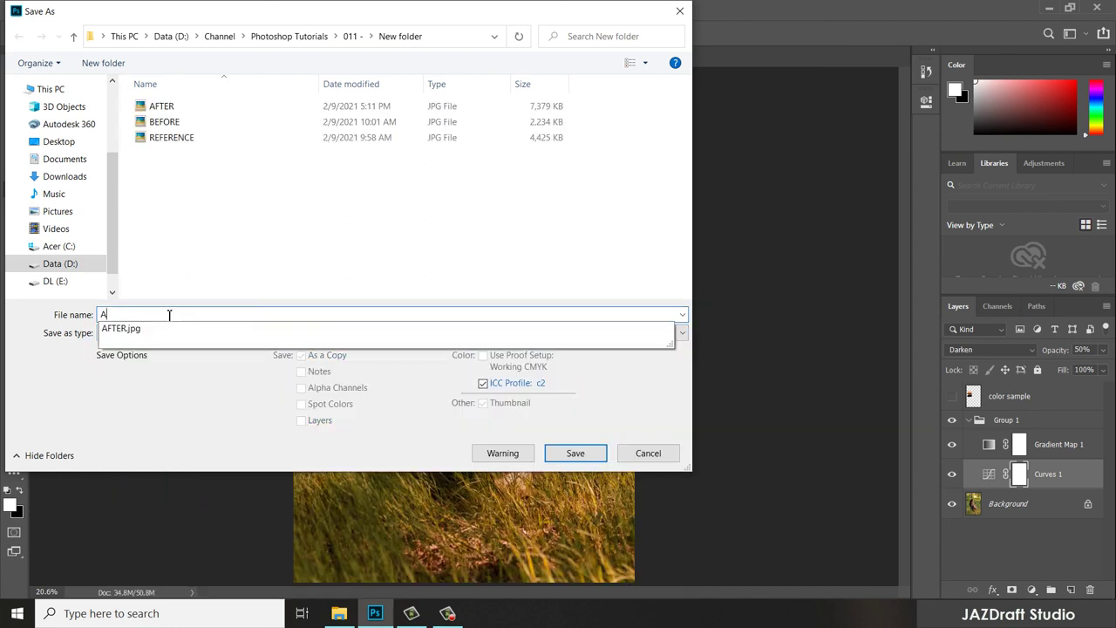
text(FTER)
key(Return)
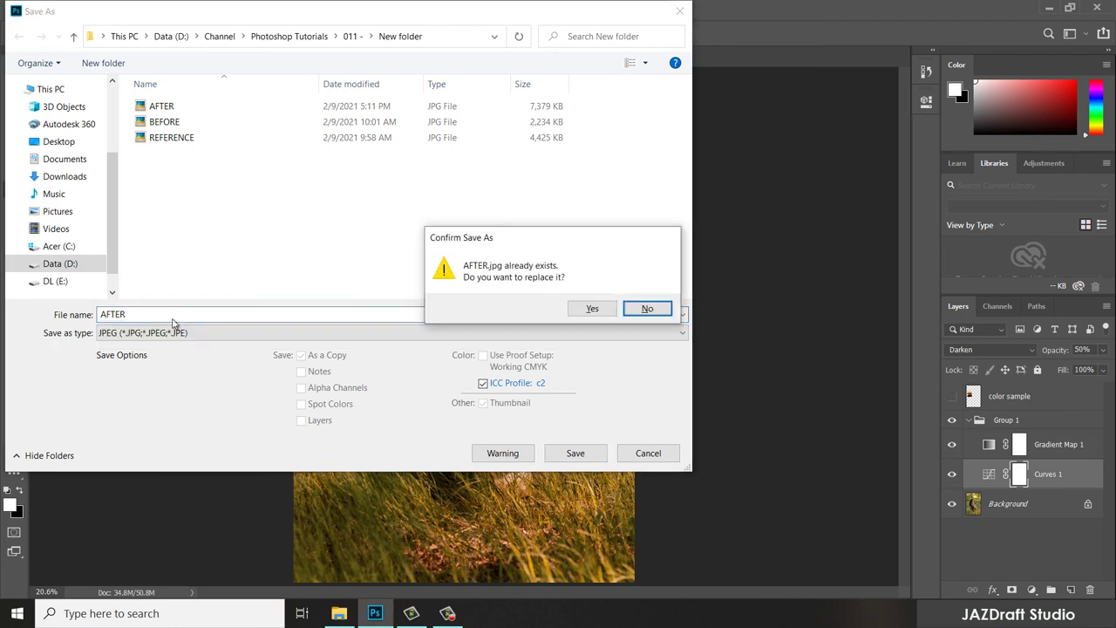
click(608, 308)
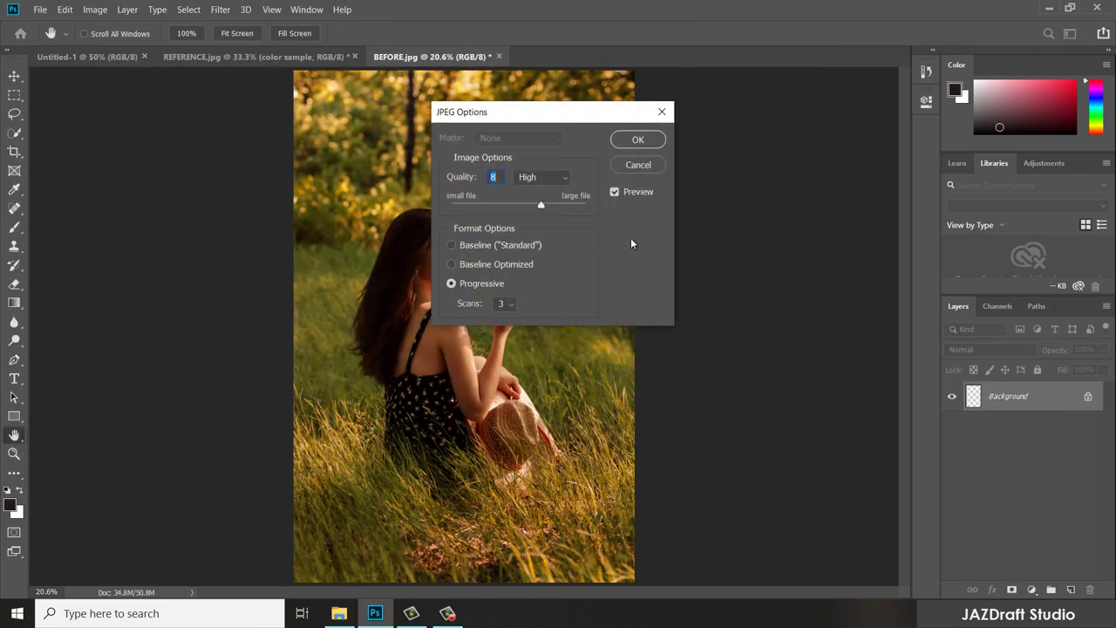
drag(545, 203, 658, 205)
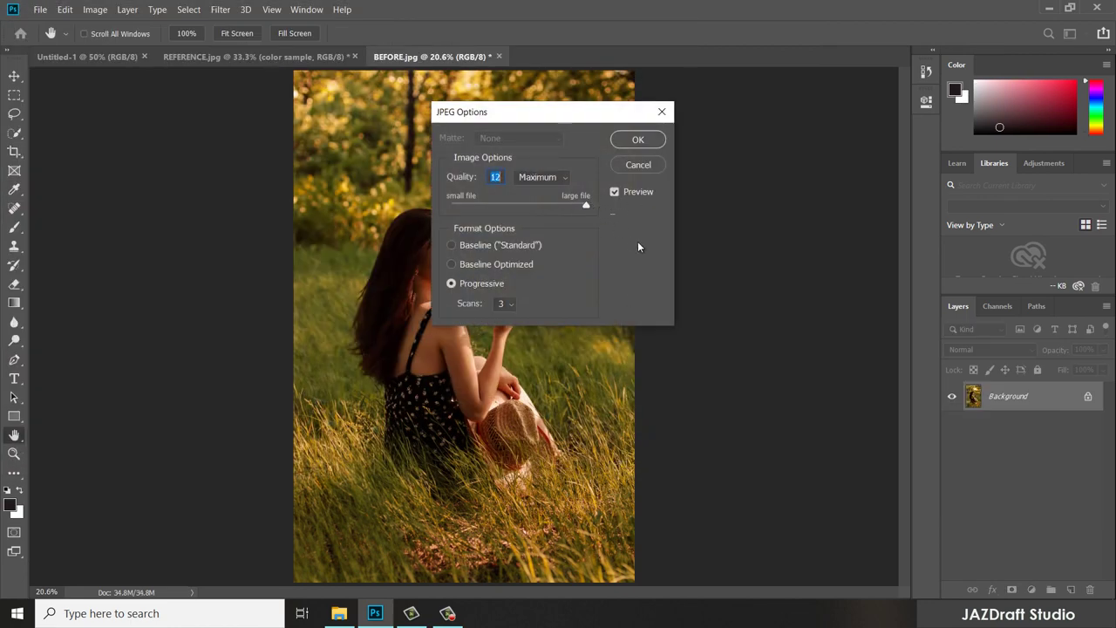
click(638, 140)
Step: Switch to File Explorer, refresh the folder and compare BEFORE.jpg with a close-up of the new AFTER.jpg in the photo viewer
click(339, 613)
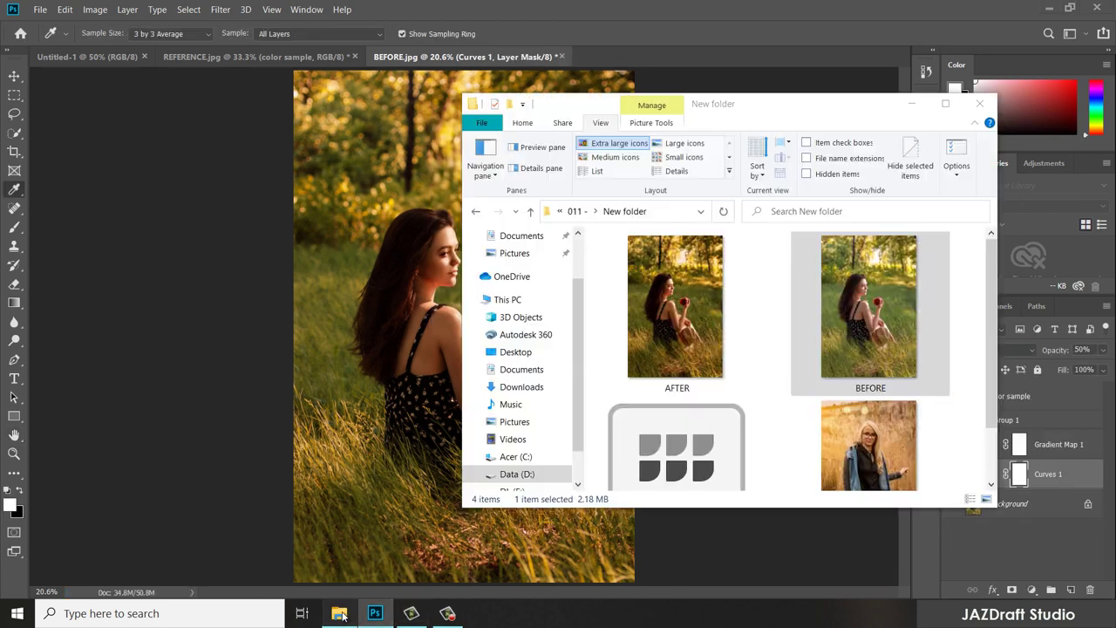
right_click(772, 319)
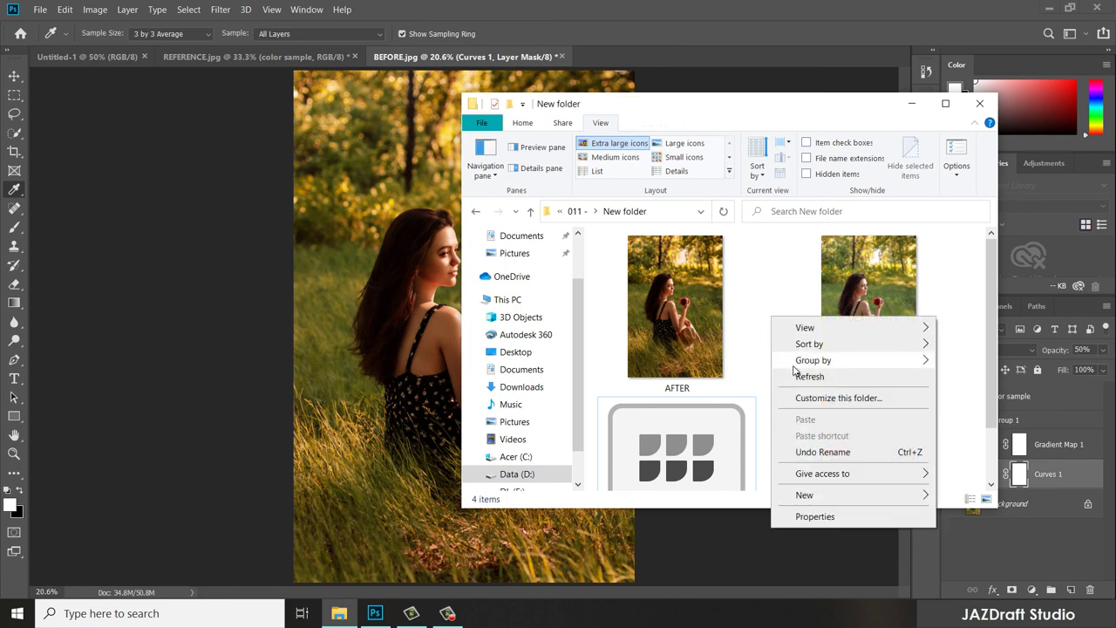
click(802, 374)
click(837, 328)
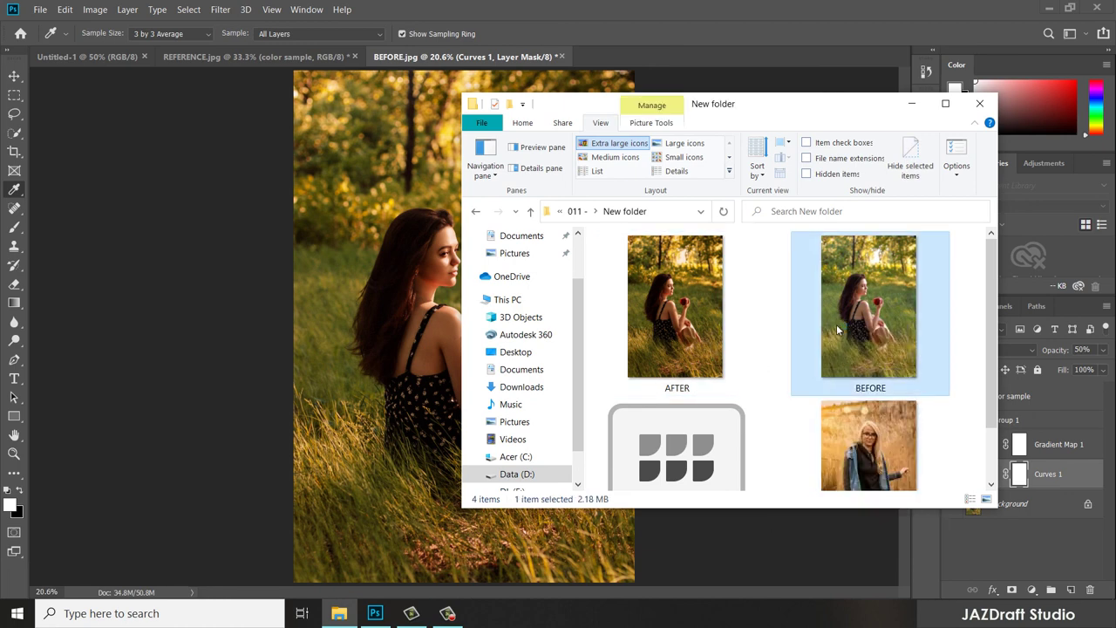
double_click(836, 328)
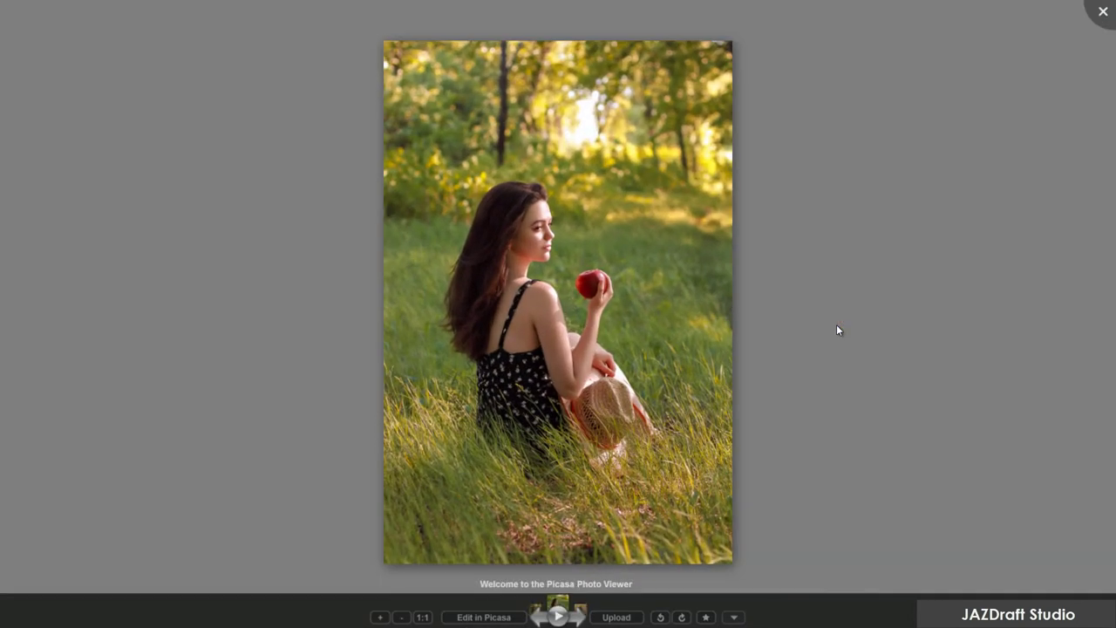
scroll(558, 288, up, 3)
key(Right)
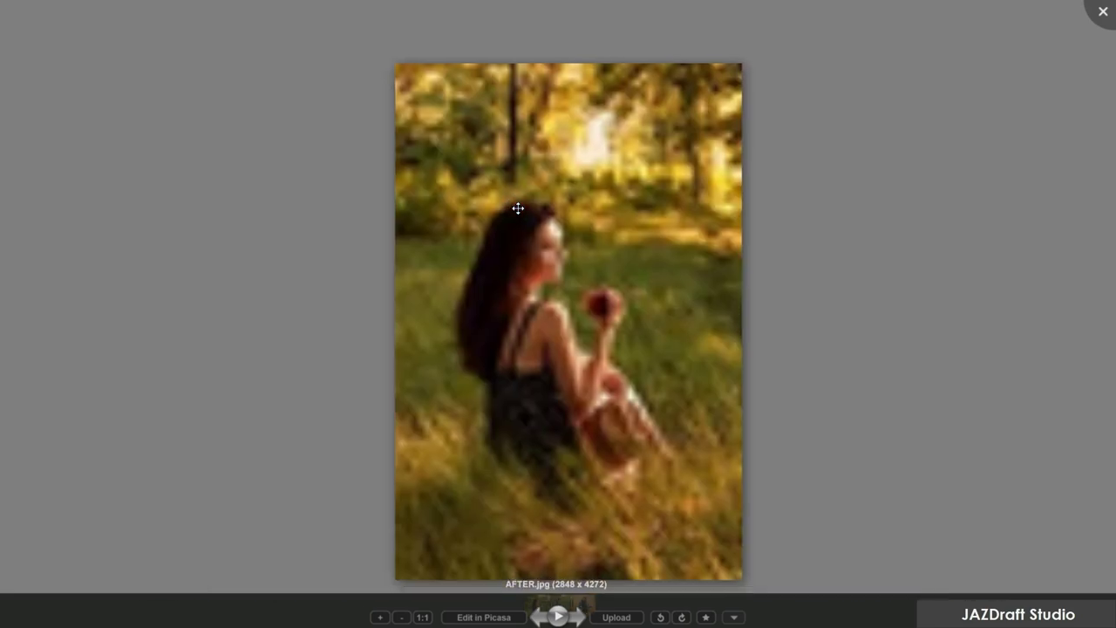
scroll(585, 232, up, 4)
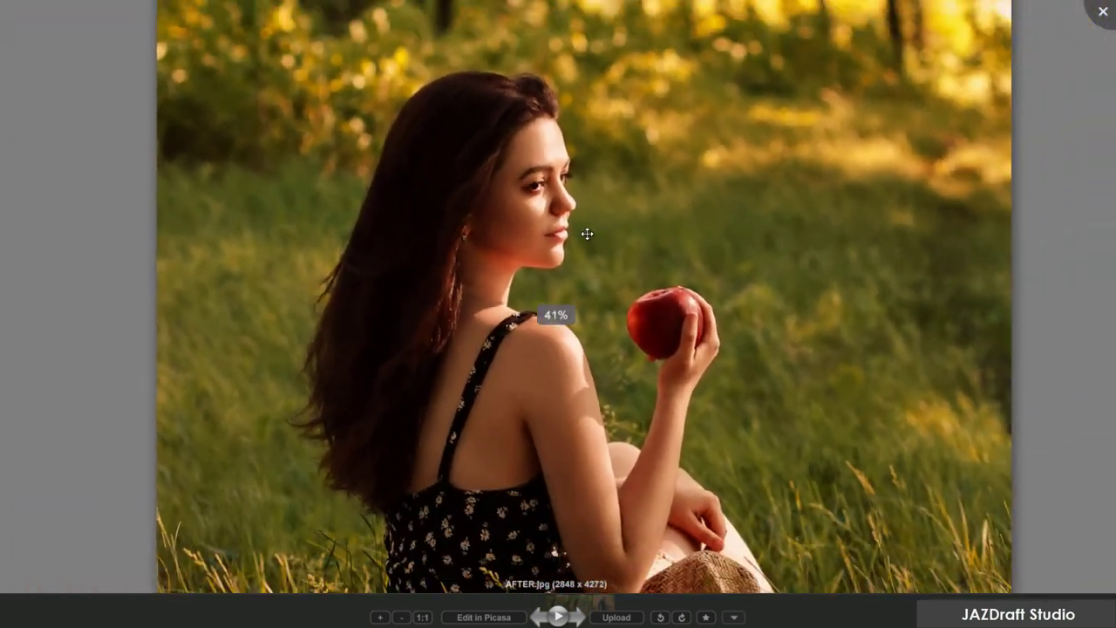
scroll(587, 234, down, 1)
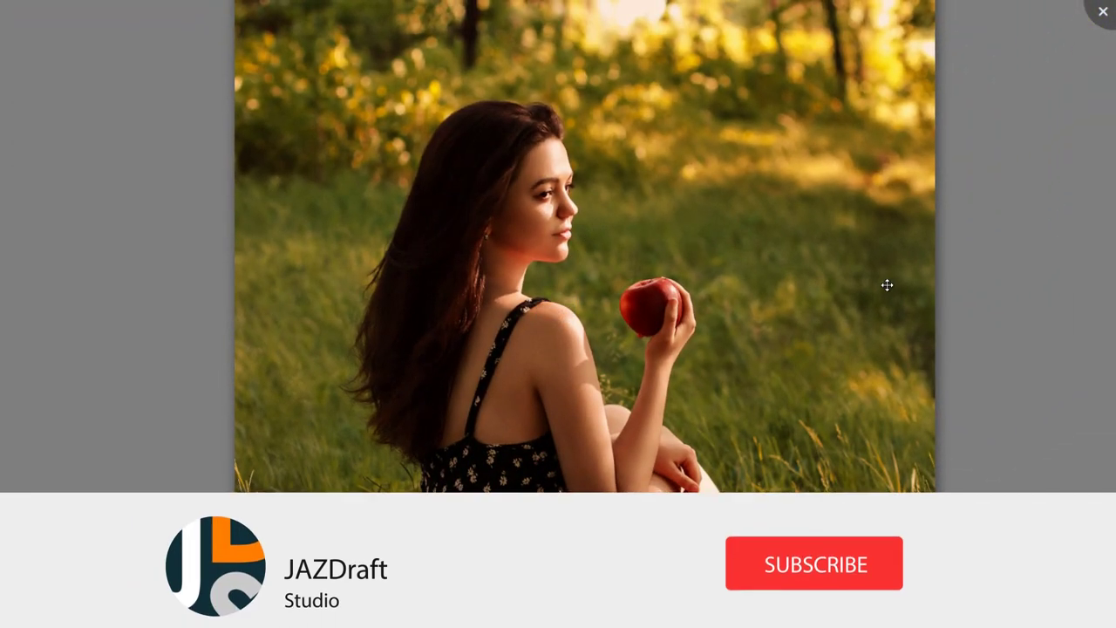